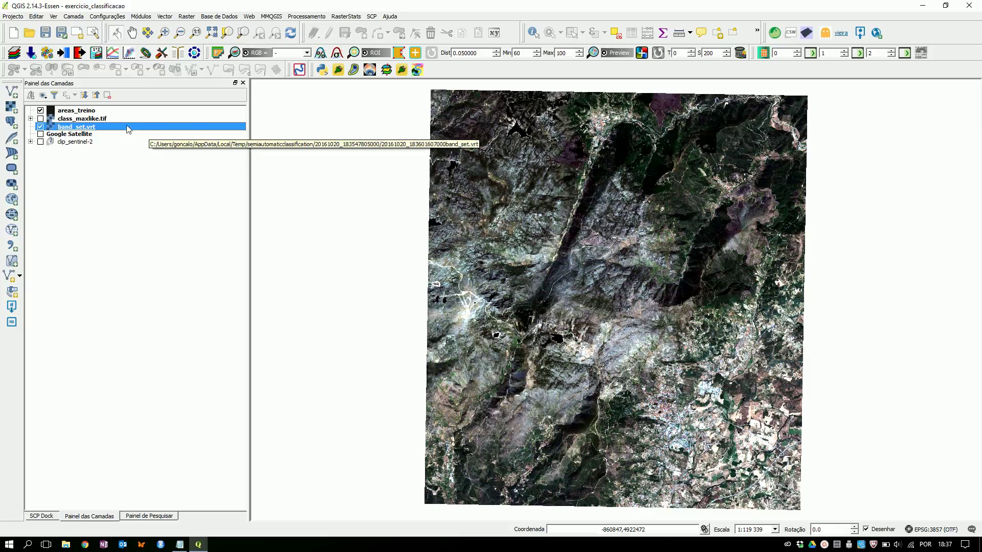
Show the class_maxlike.tif classification layer on the map
{"action": "left_click", "coordinate": [44, 119]}
{"action": "left_click", "coordinate": [41, 118]}
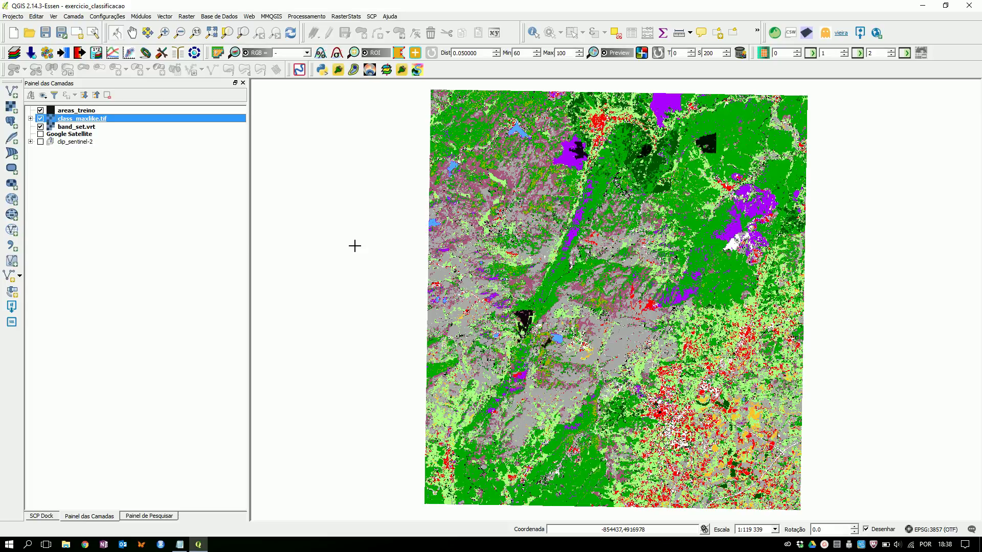
Check the installed version of the Semi-Automatic Classification Plugin in its About information
{"action": "left_click", "coordinate": [372, 17]}
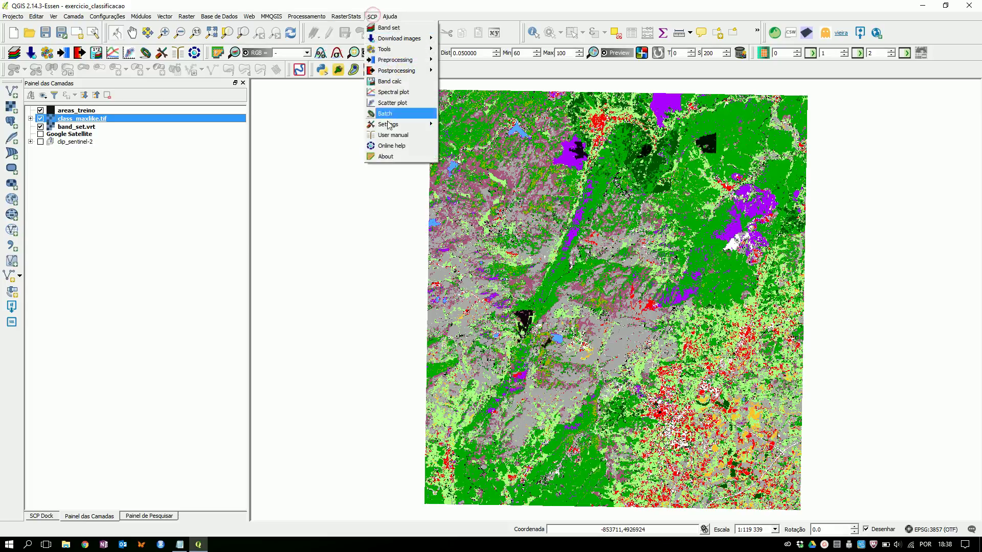
{"action": "left_click", "coordinate": [385, 156]}
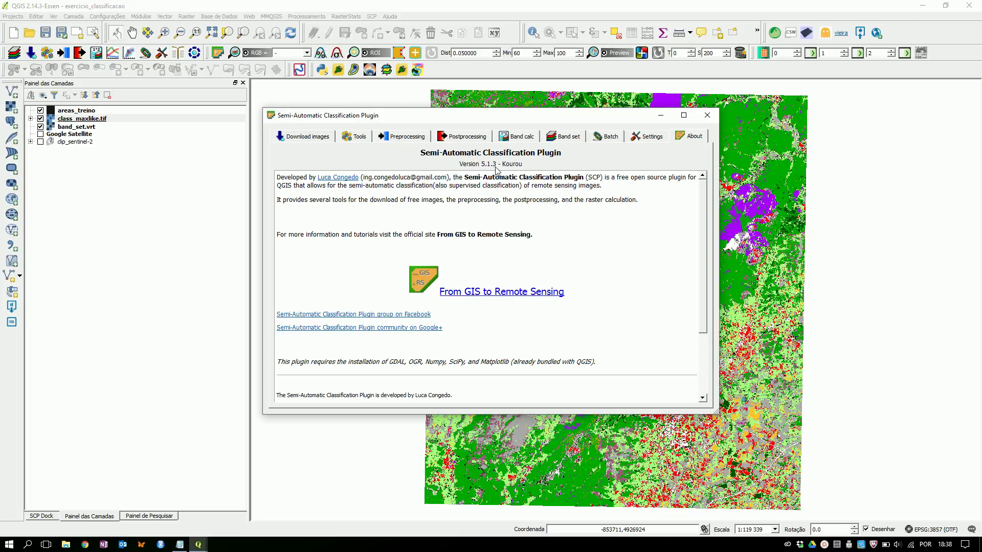
{"action": "left_click", "coordinate": [707, 115]}
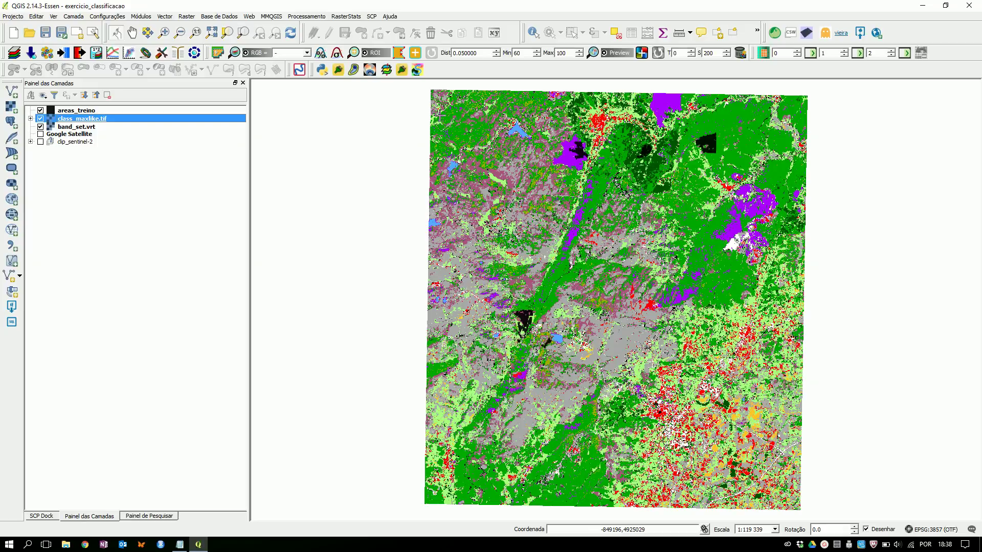
Hide the areas_treino and band_set.vrt layers so only the classification around the V-shaped area is displayed
{"action": "left_click", "coordinate": [40, 110]}
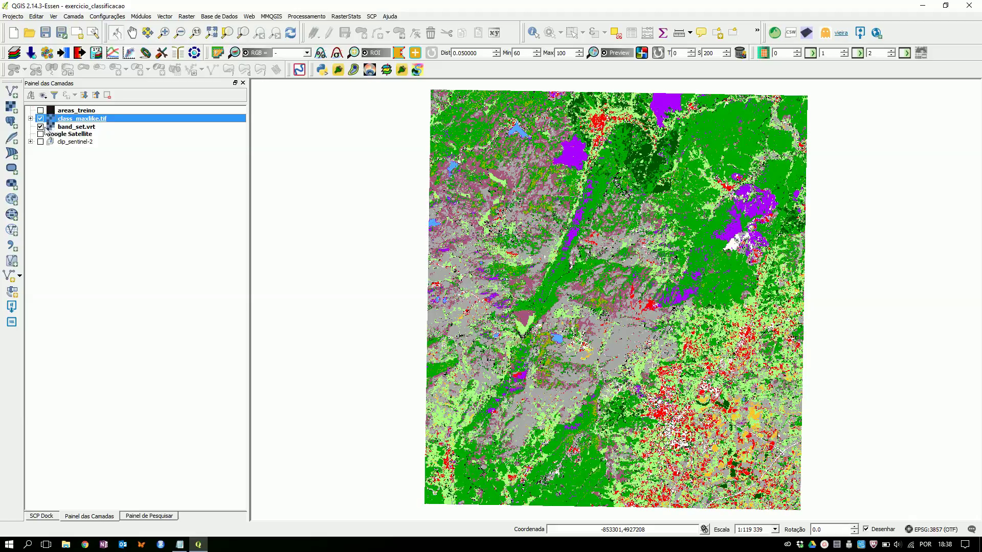
{"action": "left_click", "coordinate": [40, 126]}
{"action": "left_click", "coordinate": [164, 33]}
{"action": "left_click_drag", "start_coordinate": [489, 238], "coordinate": [625, 364]}
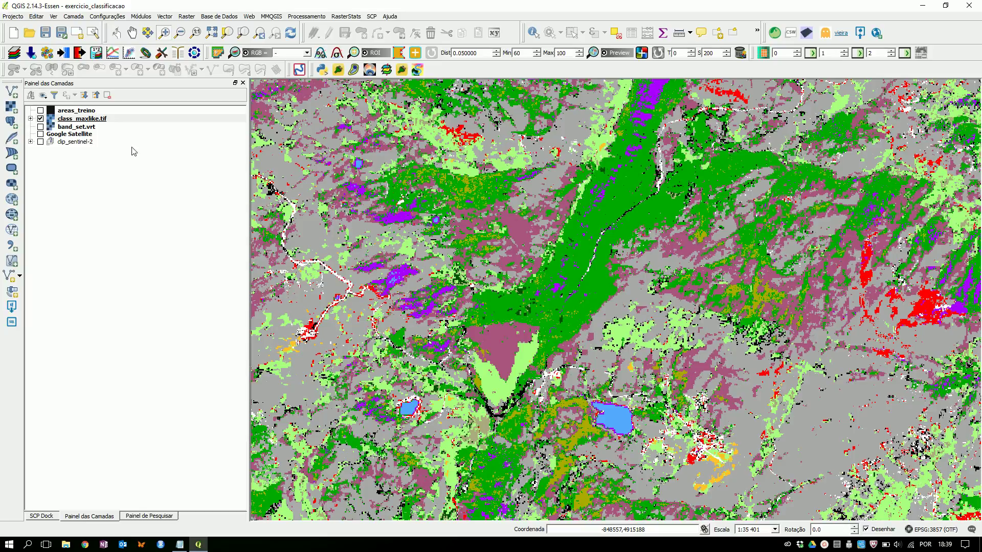
Compare the areas_treino training polygons around the V-shaped area with the classification by repeatedly showing and hiding the training layer
{"action": "left_click", "coordinate": [41, 110]}
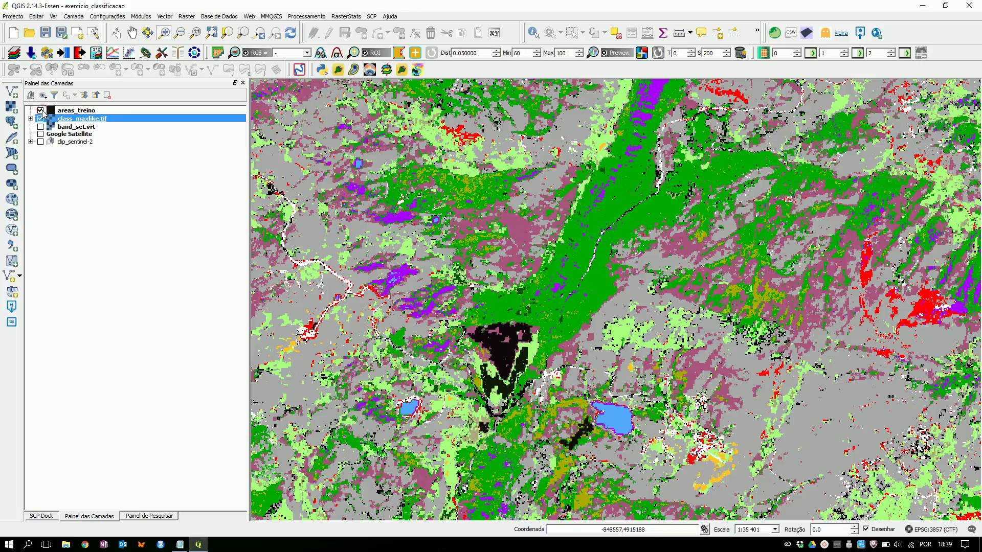
{"action": "left_click", "coordinate": [41, 110]}
{"action": "left_click", "coordinate": [41, 110]}
{"action": "left_click", "coordinate": [41, 110]}
{"action": "left_click", "coordinate": [41, 110]}
{"action": "left_click", "coordinate": [41, 111]}
{"action": "left_click", "coordinate": [41, 111]}
{"action": "left_click", "coordinate": [41, 110]}
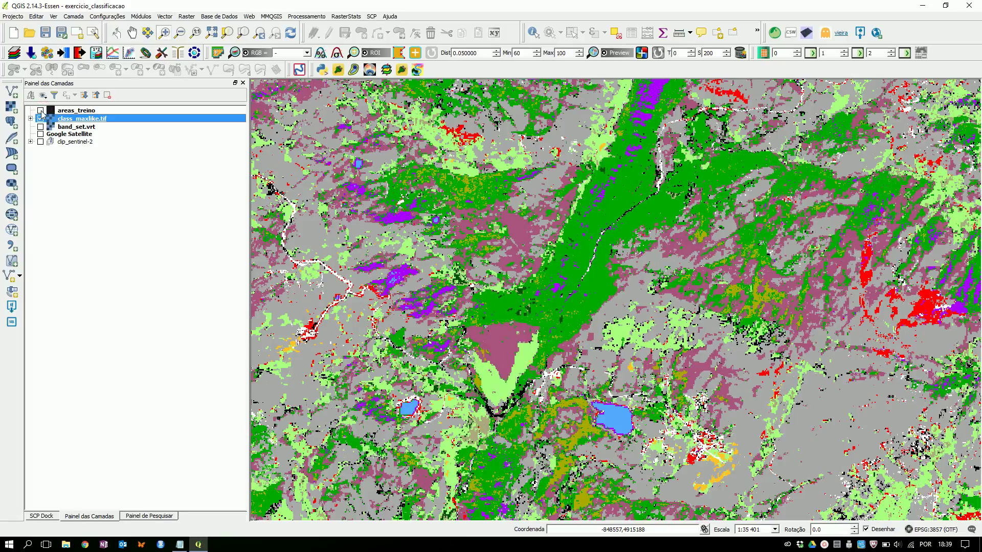
{"action": "left_click", "coordinate": [41, 110]}
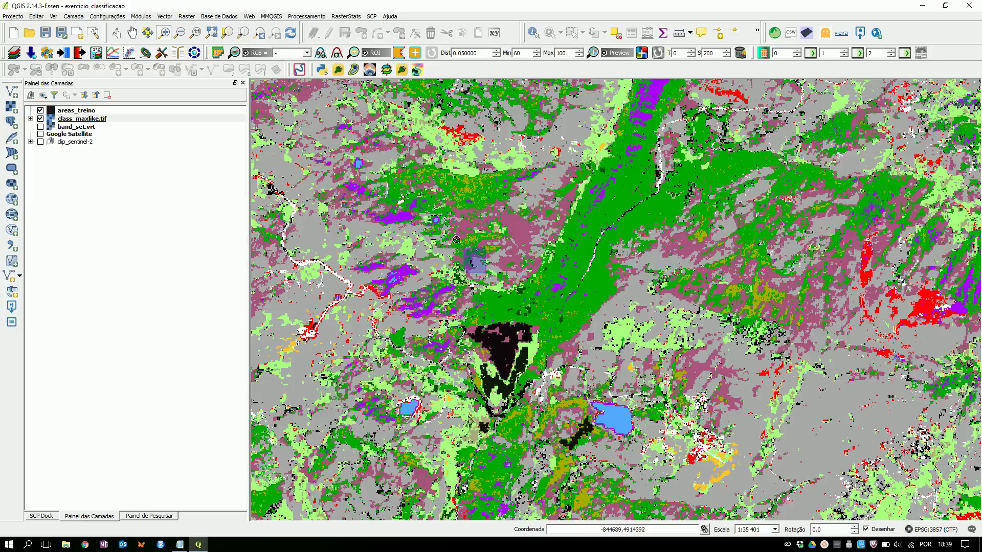
{"action": "left_click_drag", "start_coordinate": [486, 273], "coordinate": [634, 461]}
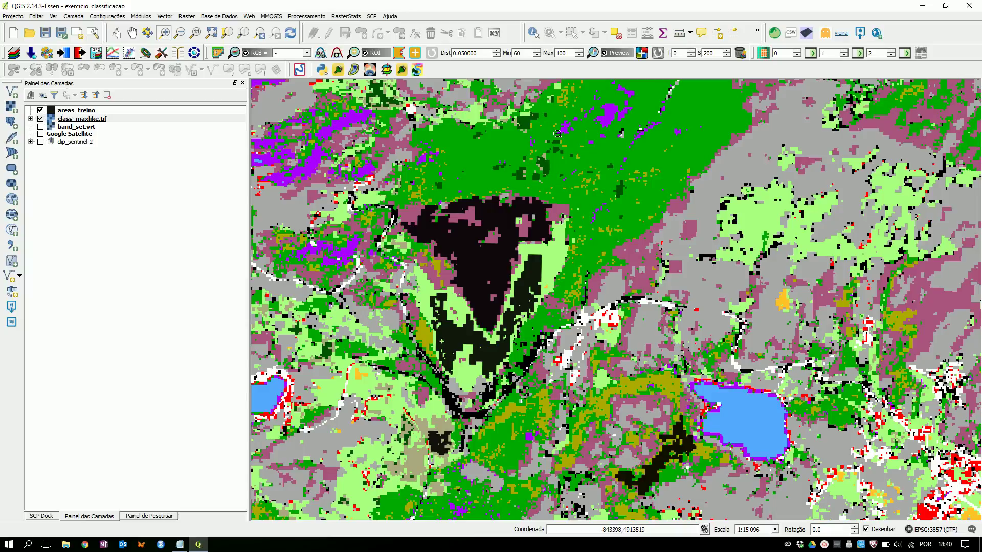
{"action": "scroll", "coordinate": [558, 135], "scroll_direction": "down", "scroll_amount": 2}
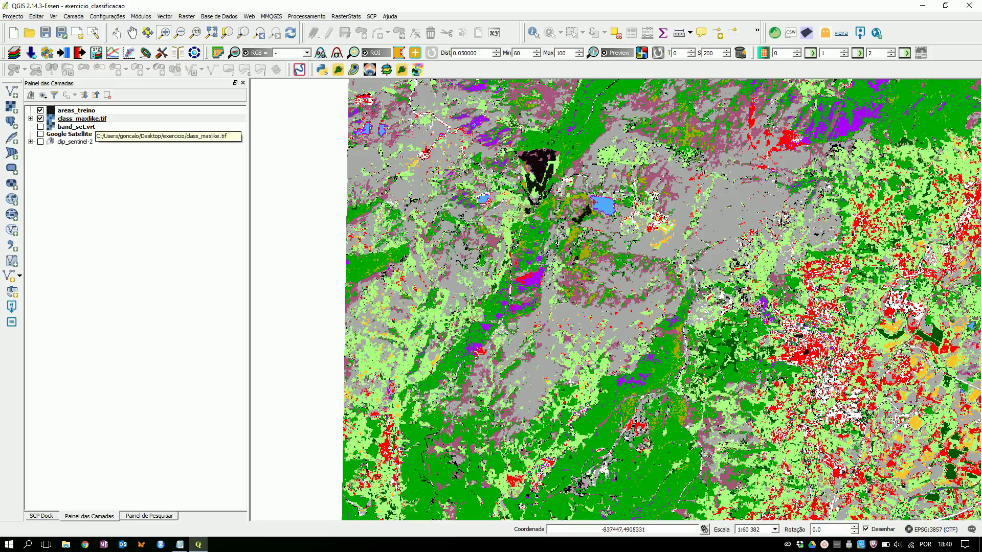
{"action": "left_click", "coordinate": [824, 544]}
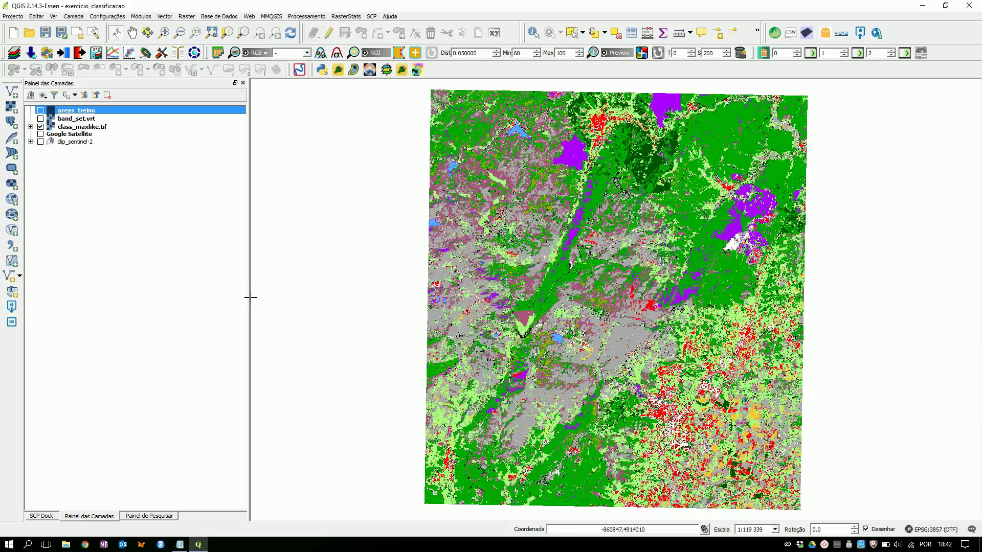
Delete all 13 classes, from agua to areas ardidas, from the ROI signature list
{"action": "left_click", "coordinate": [42, 516]}
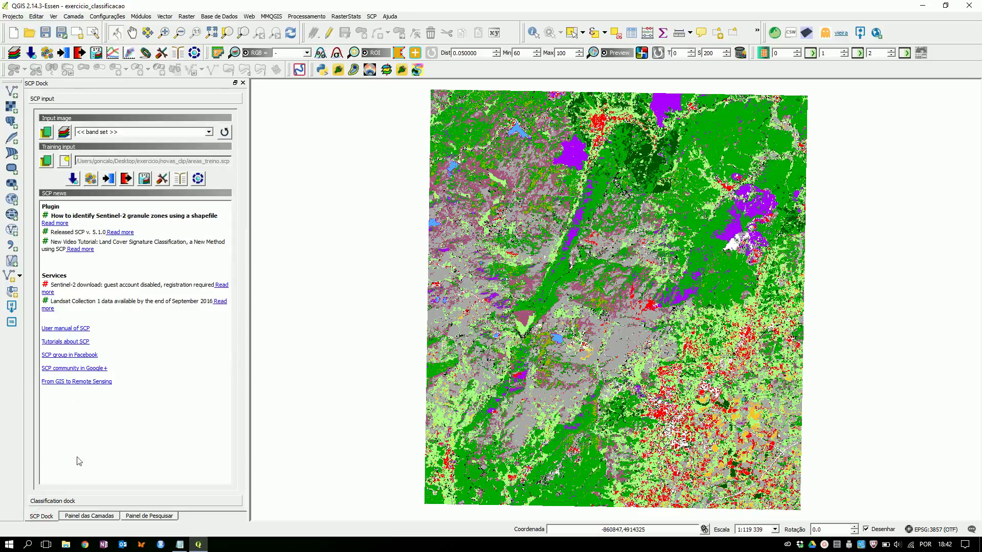
{"action": "left_click", "coordinate": [60, 502]}
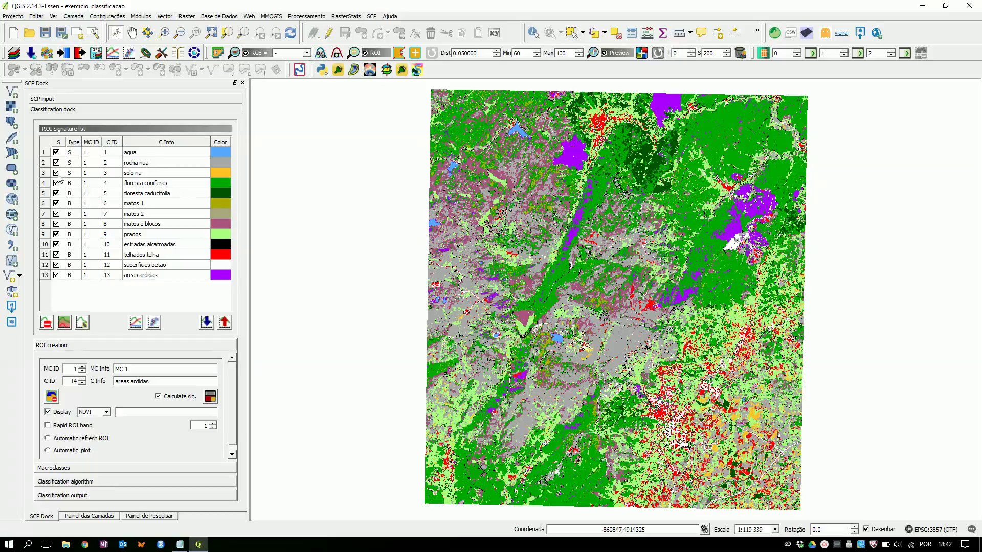
{"action": "left_click", "coordinate": [44, 153]}
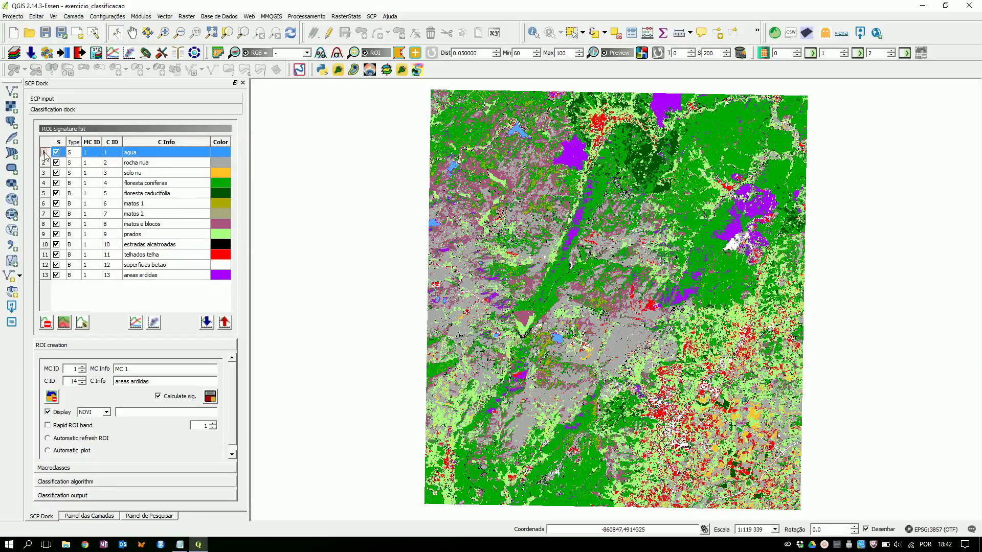
{"action": "left_click", "coordinate": [44, 276], "text": "shift"}
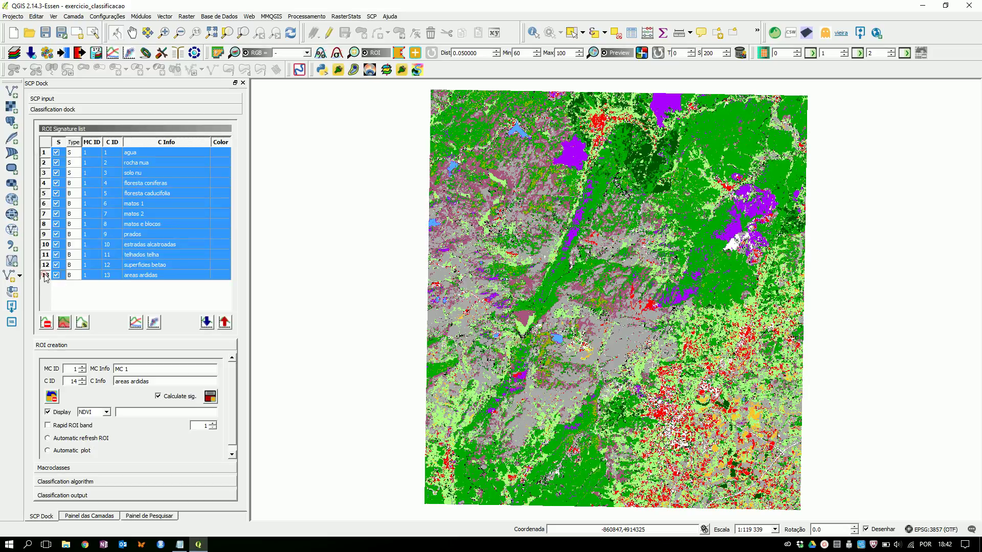
{"action": "left_click", "coordinate": [46, 323]}
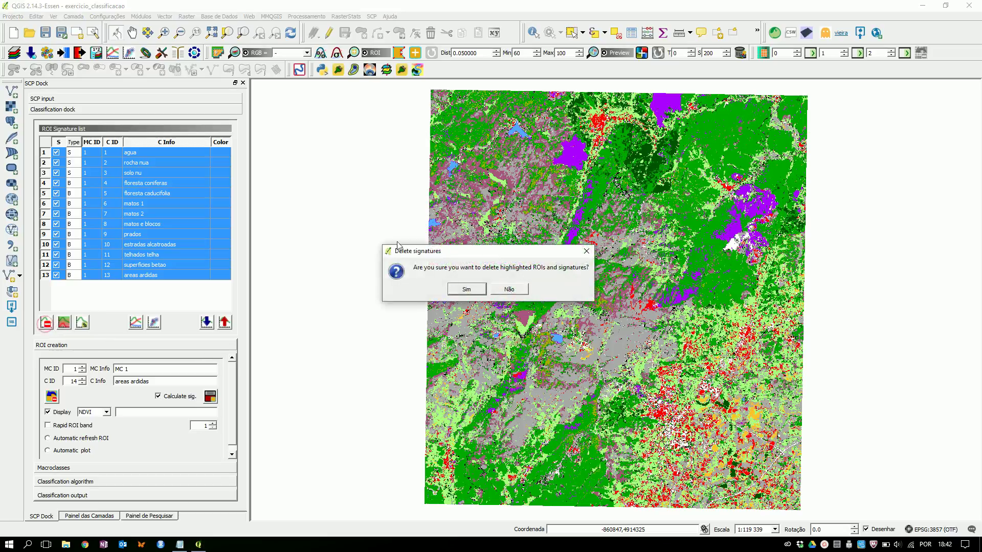
{"action": "left_click", "coordinate": [467, 290]}
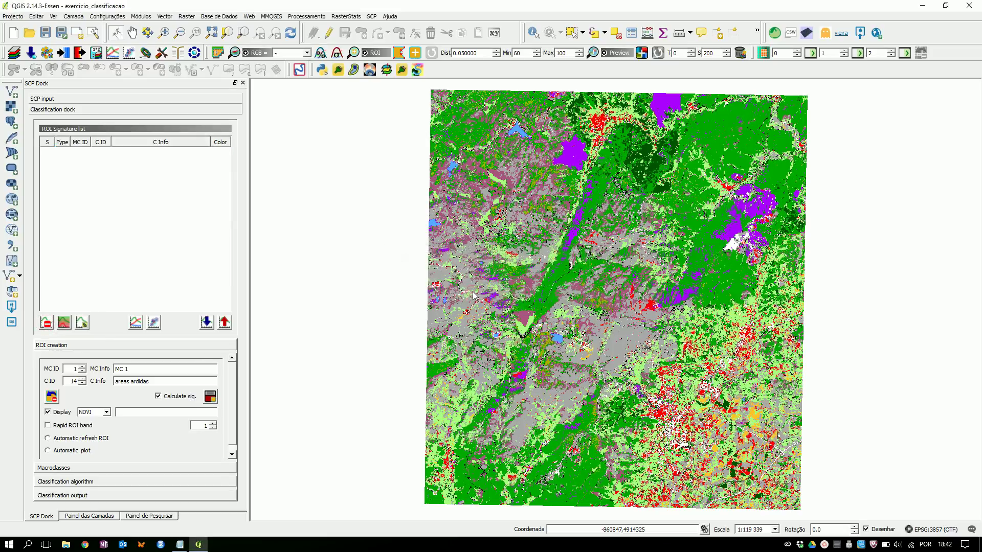
Create a new SCP training input named areas_validacao in the Ambiente de trabalho folder
{"action": "left_click", "coordinate": [104, 102]}
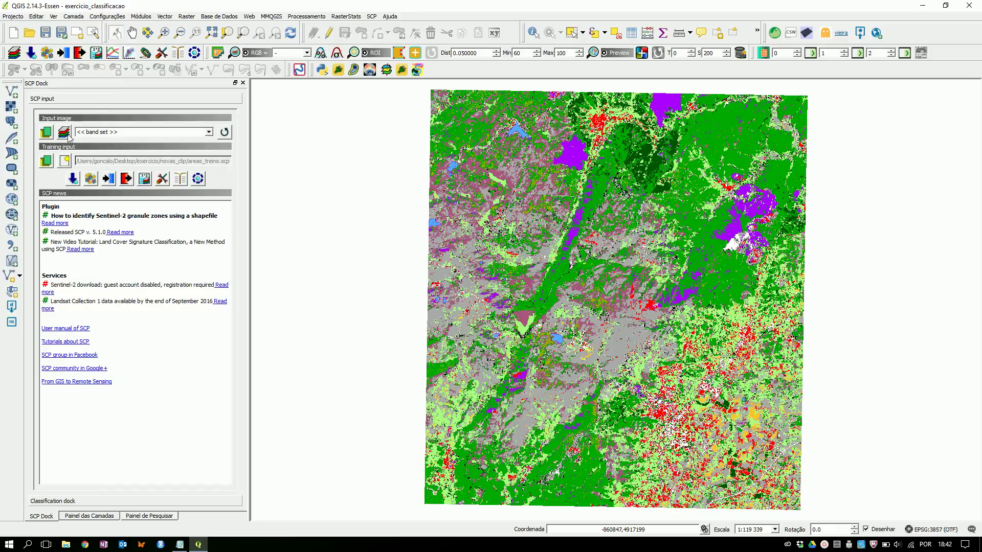
{"action": "left_click", "coordinate": [64, 163]}
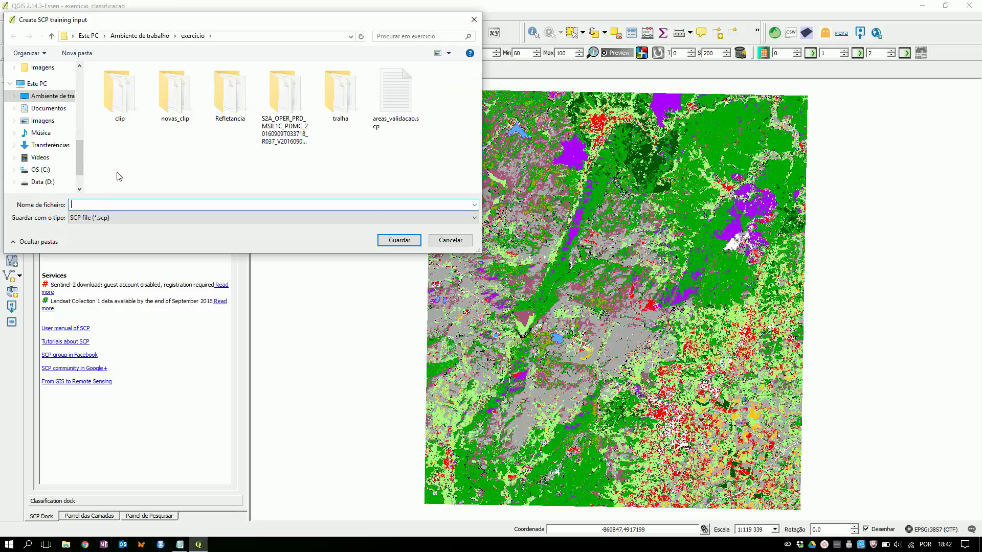
{"action": "left_click", "coordinate": [134, 37]}
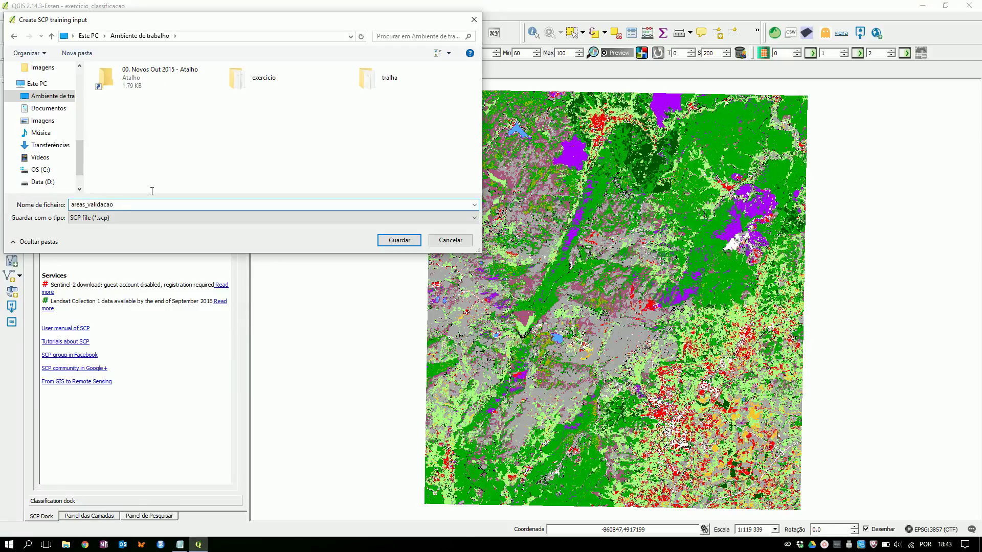
{"action": "left_click", "coordinate": [400, 241]}
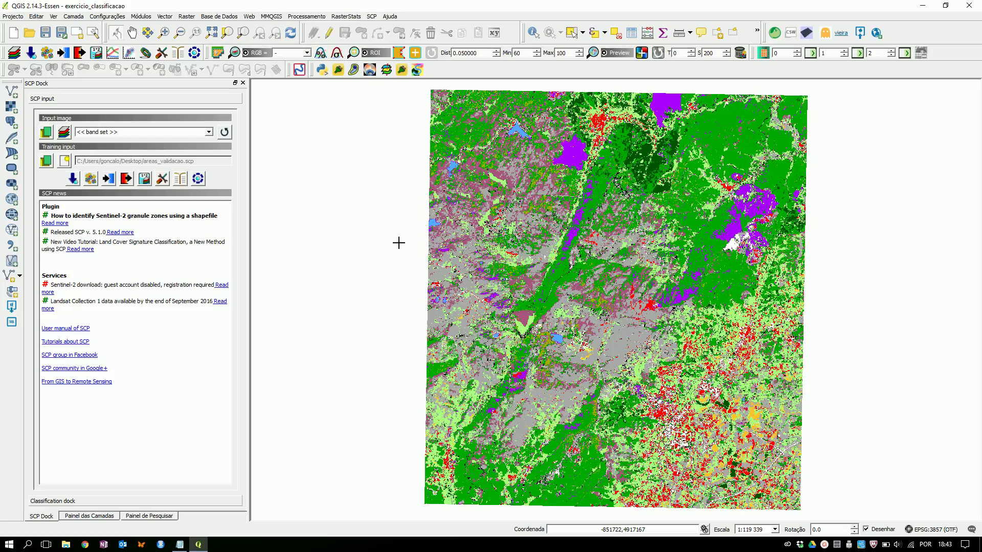
Switch to Notepad to review the class list in classes.txt, with its window enlarged and moved over the map's upper right corner
{"action": "left_click", "coordinate": [182, 545]}
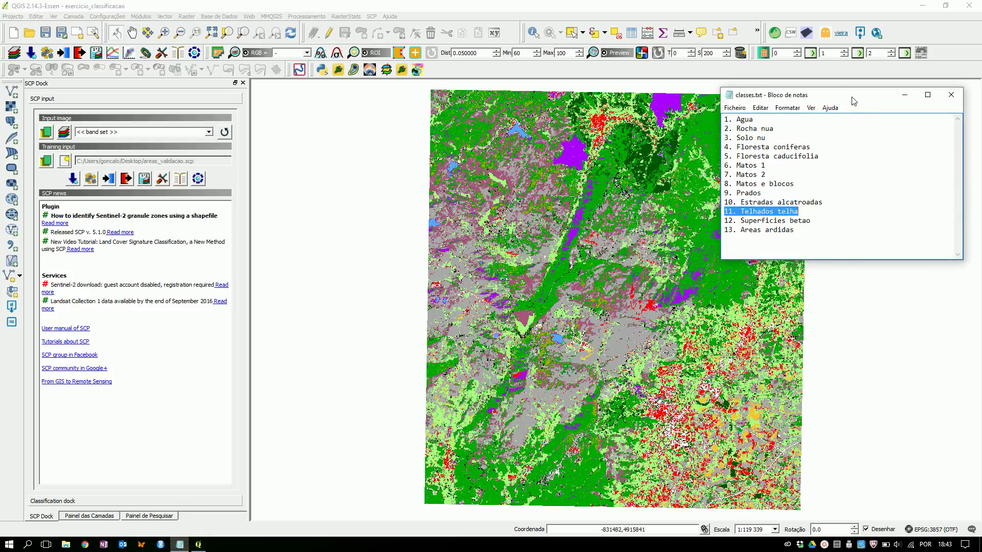
{"action": "left_click_drag", "start_coordinate": [851, 96], "coordinate": [737, 71]}
{"action": "left_click_drag", "start_coordinate": [753, 235], "coordinate": [746, 280]}
{"action": "left_click", "coordinate": [696, 203]}
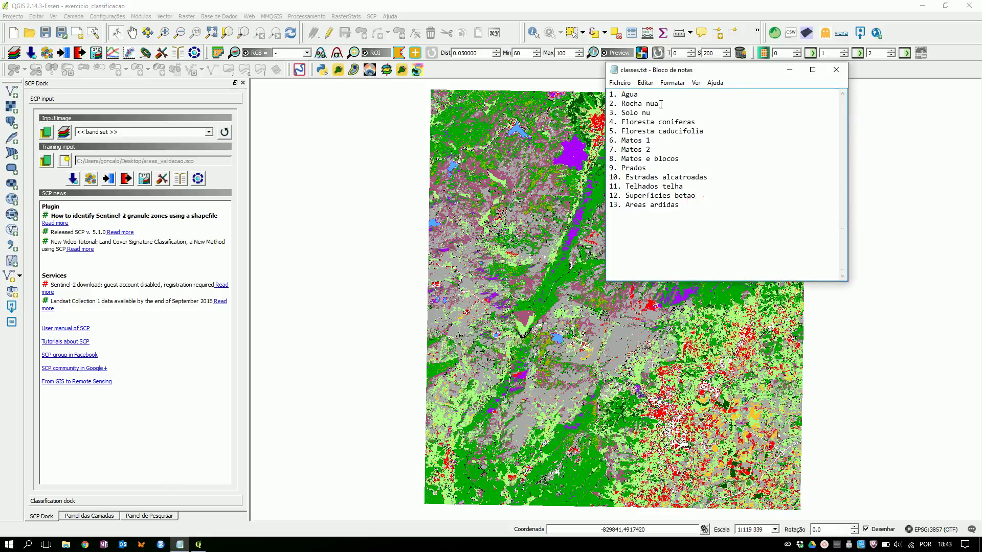
{"action": "left_click_drag", "start_coordinate": [681, 73], "coordinate": [728, 61]}
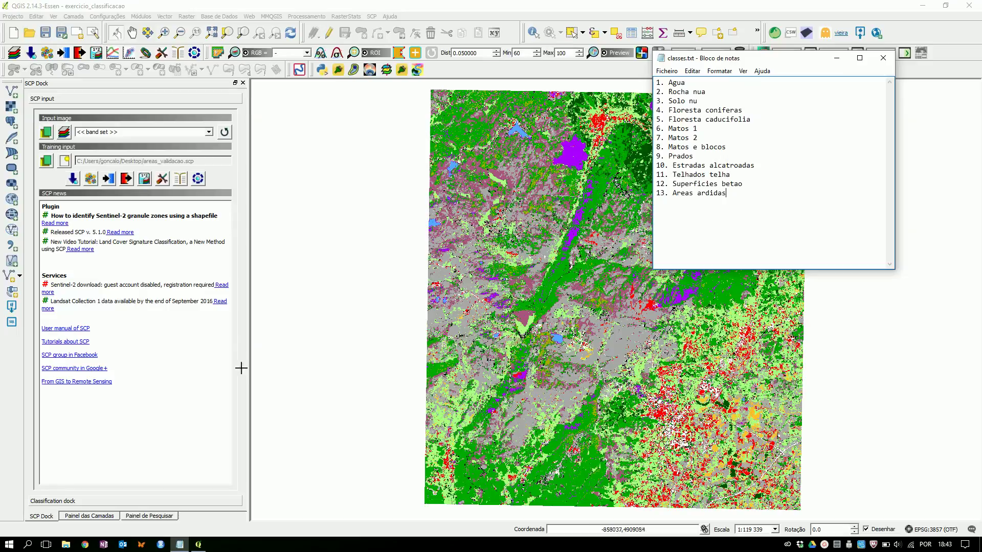
Hide the class_maxlike.tif layer and display band_set.vrt as a 7-3-2 colour composite
{"action": "left_click", "coordinate": [129, 504]}
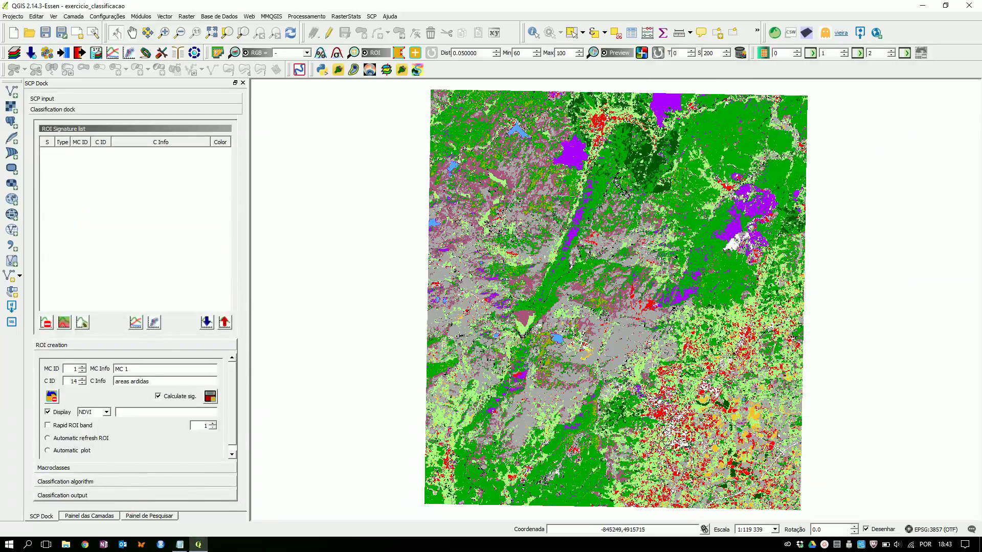
{"action": "left_click", "coordinate": [89, 516]}
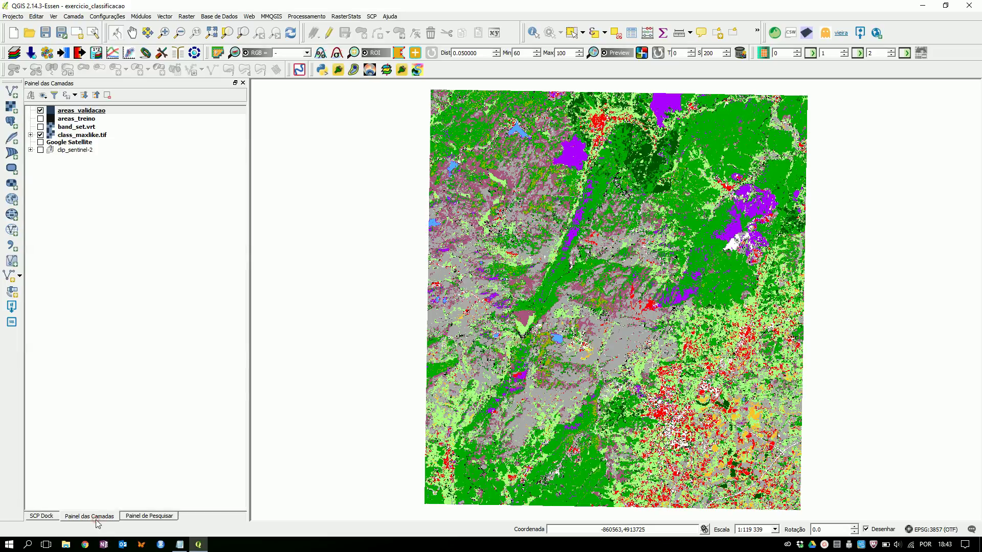
{"action": "left_click", "coordinate": [41, 114]}
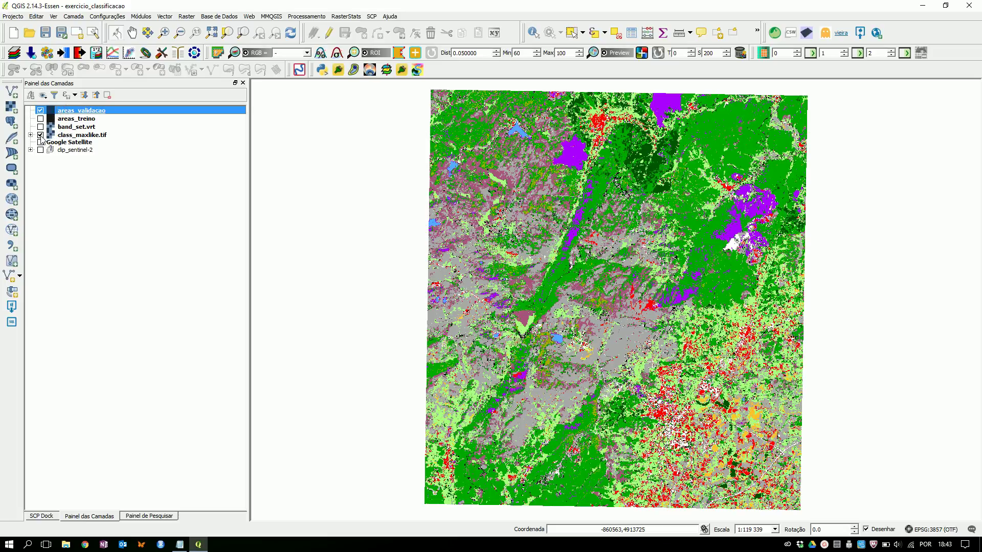
{"action": "left_click", "coordinate": [41, 135]}
{"action": "left_click", "coordinate": [40, 126]}
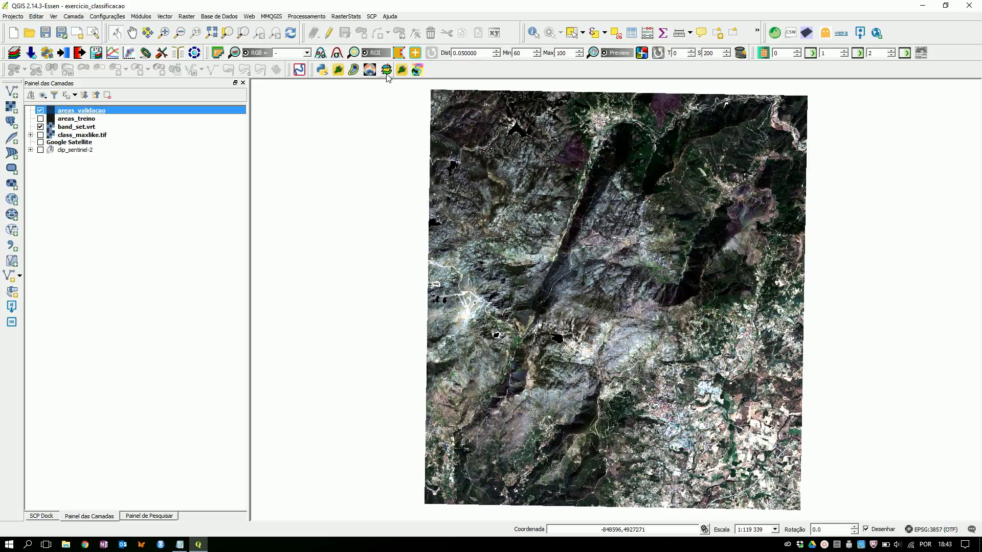
{"action": "left_click", "coordinate": [306, 53]}
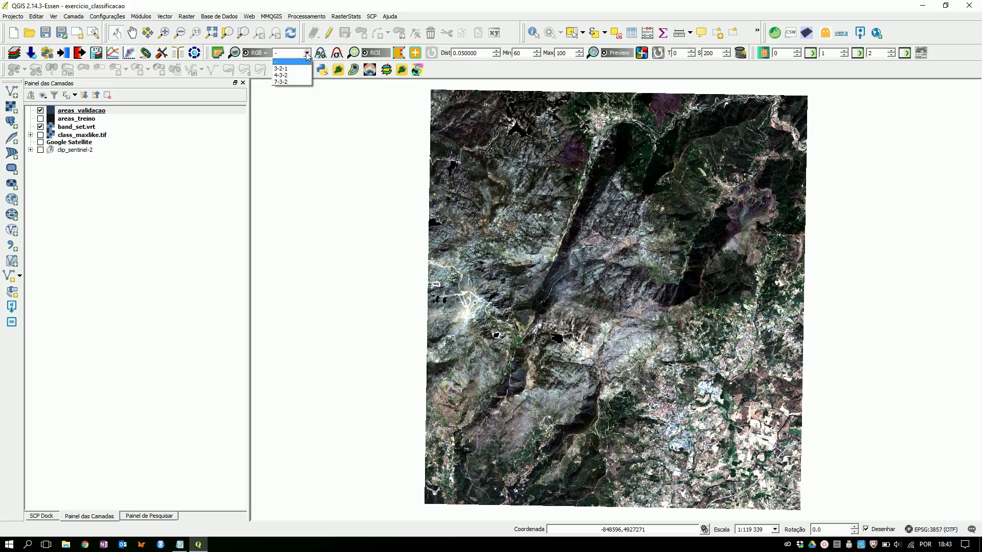
{"action": "left_click", "coordinate": [298, 82]}
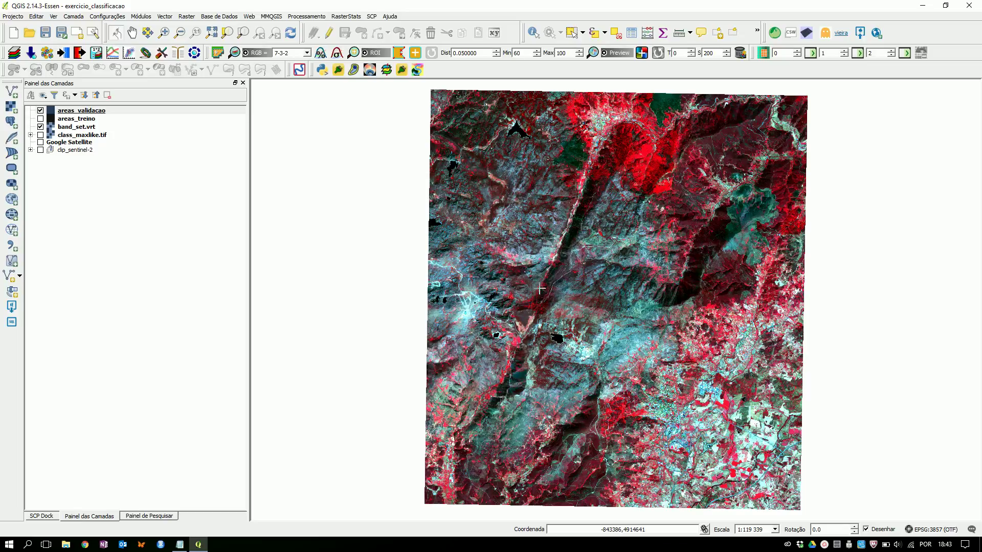
Set up the ROI for the small lake with class ID 1 and class info agua
{"action": "scroll", "coordinate": [597, 307], "scroll_direction": "up", "scroll_amount": 1}
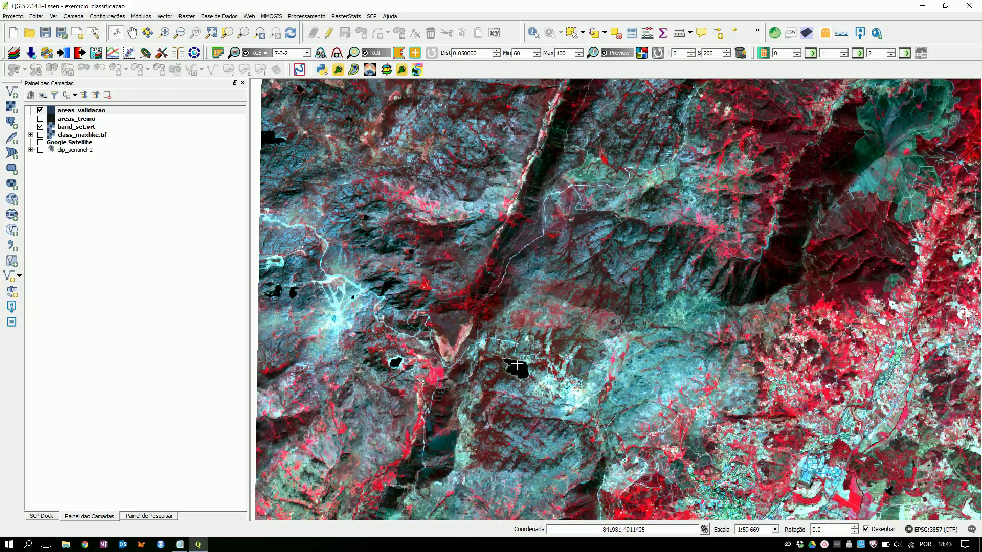
{"action": "scroll", "coordinate": [381, 367], "scroll_direction": "up", "scroll_amount": 2}
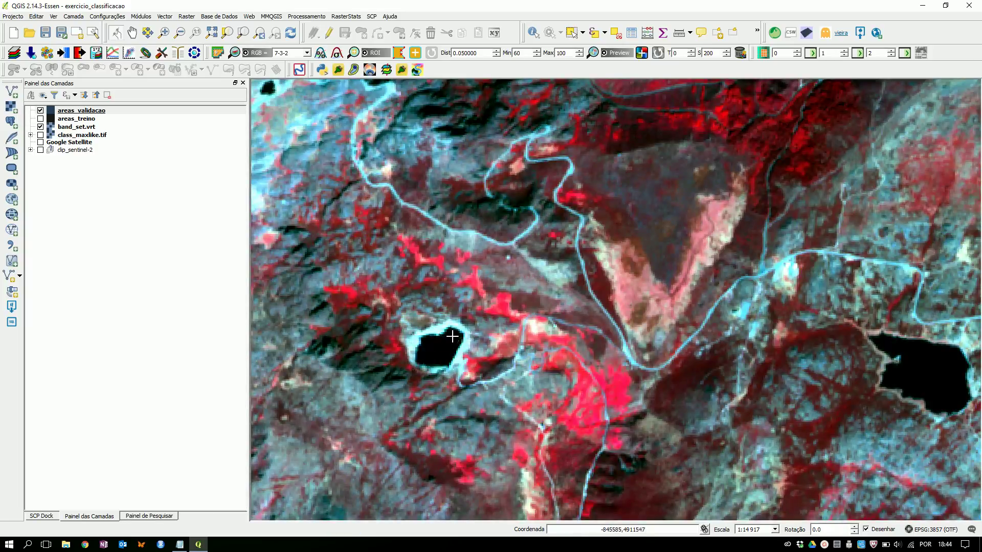
{"action": "scroll", "coordinate": [422, 376], "scroll_direction": "up", "scroll_amount": 1}
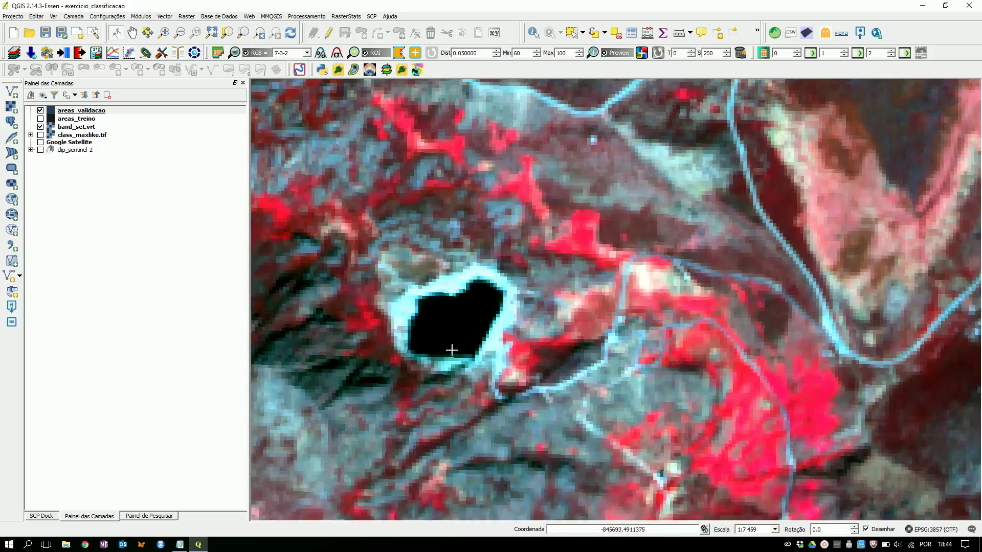
{"action": "left_click", "coordinate": [49, 517]}
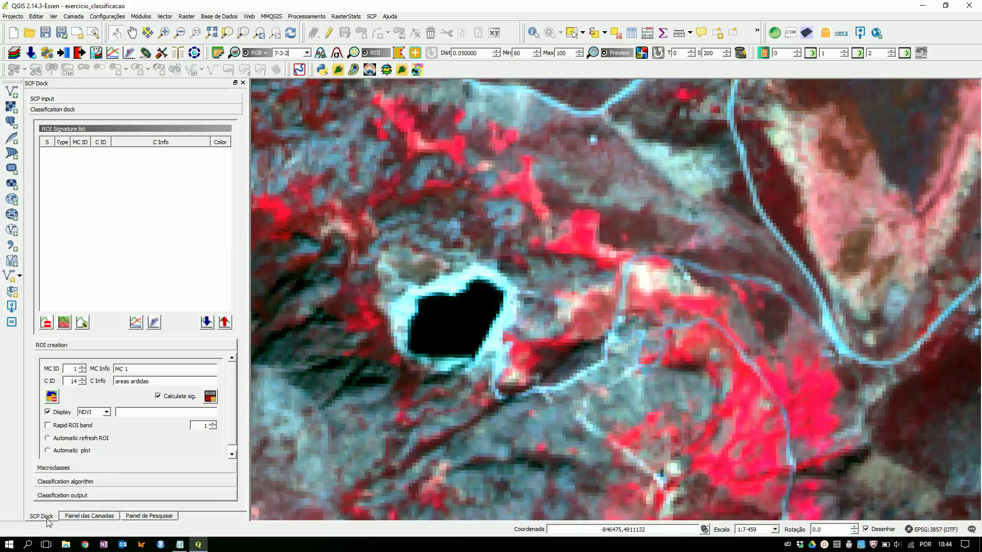
{"action": "left_click", "coordinate": [77, 382]}
{"action": "key", "text": "BackSpace"}
{"action": "triple_click", "coordinate": [141, 381]}
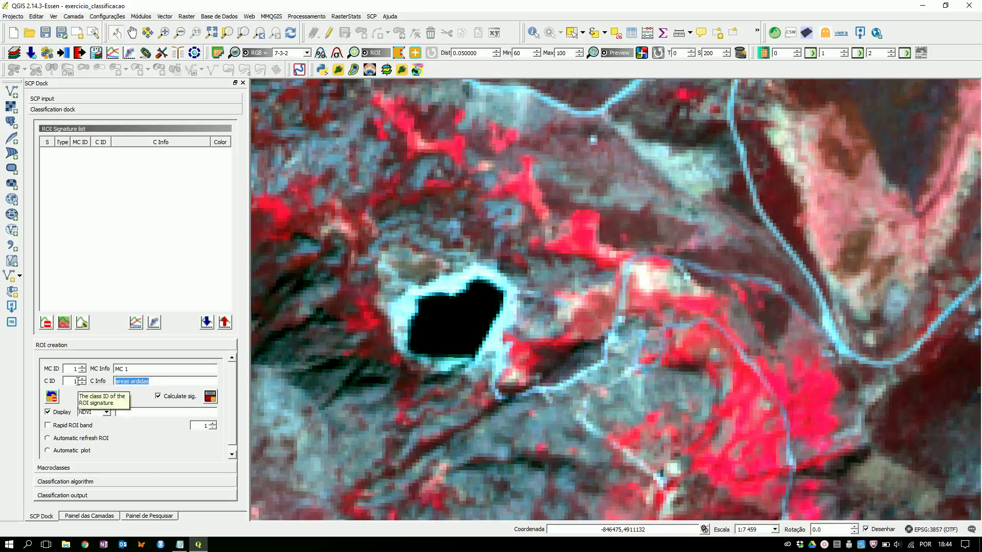
{"action": "type", "text": "agua"}
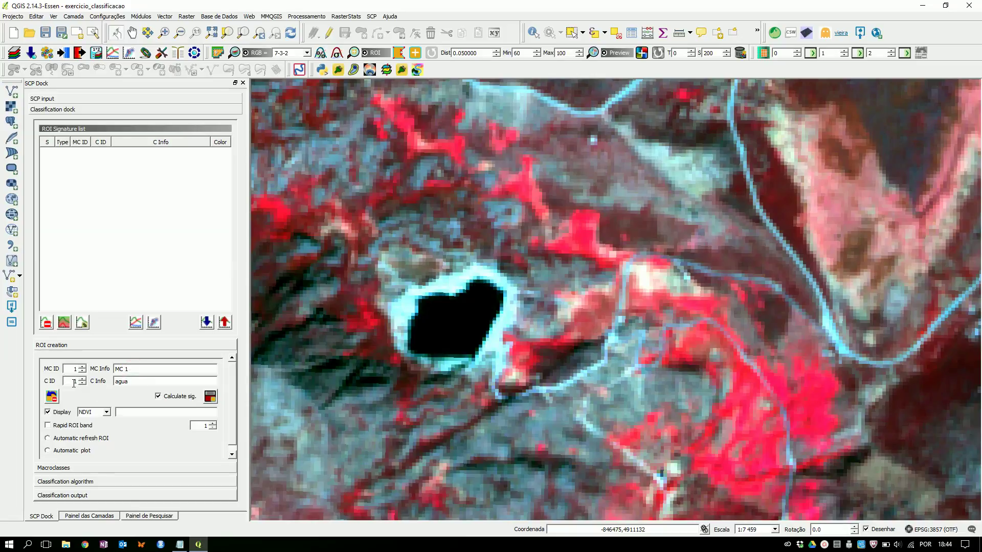
Check the first entry in Notepad's class list, then create a region-growing ROI on the small lake in QGIS and save it to the training input
{"action": "left_click", "coordinate": [181, 545]}
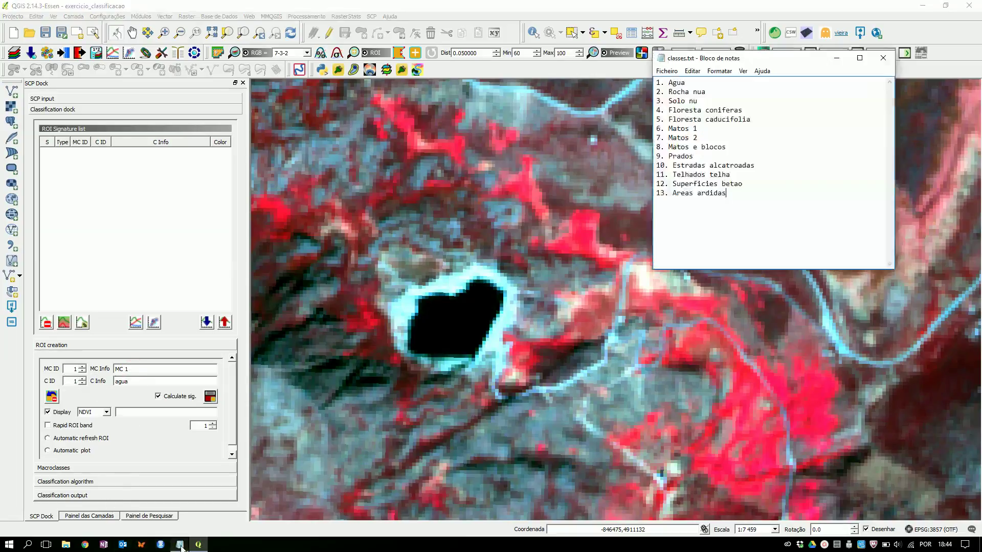
{"action": "left_click_drag", "start_coordinate": [698, 83], "coordinate": [656, 82]}
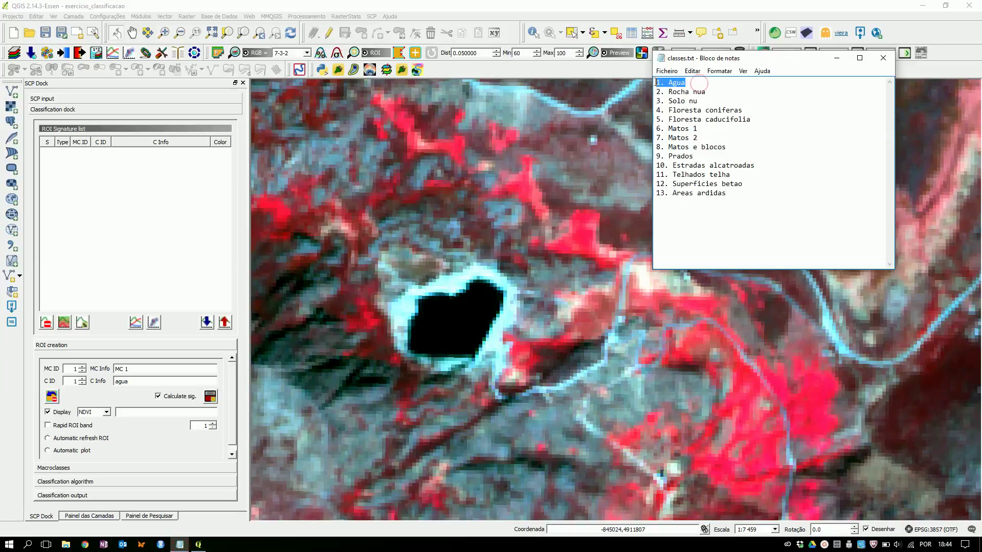
{"action": "left_click", "coordinate": [667, 4]}
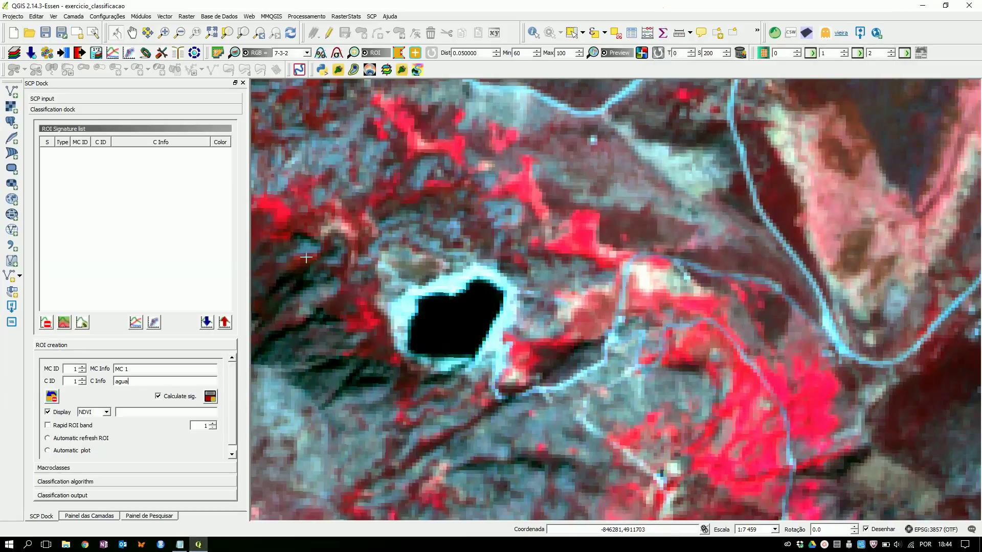
{"action": "left_click", "coordinate": [415, 52]}
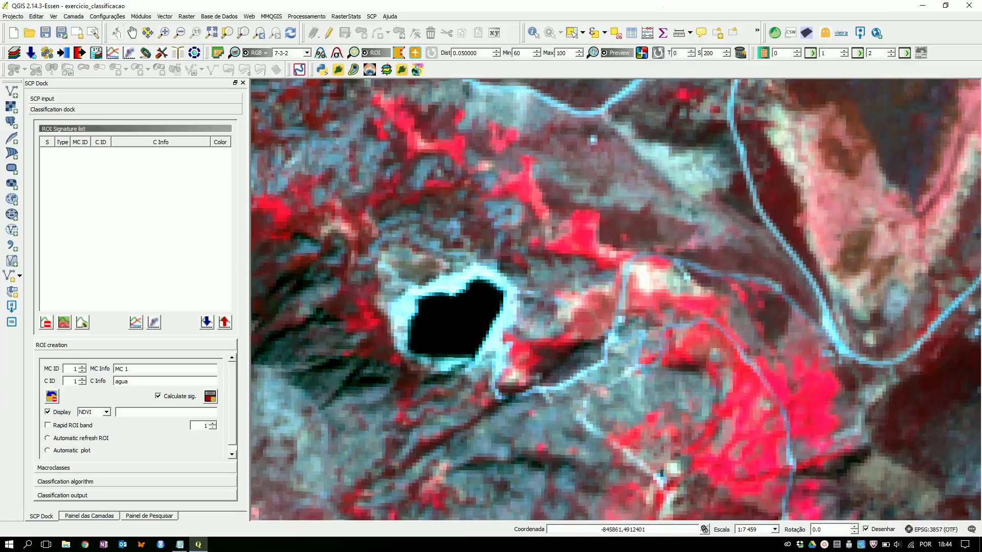
{"action": "left_click", "coordinate": [448, 328]}
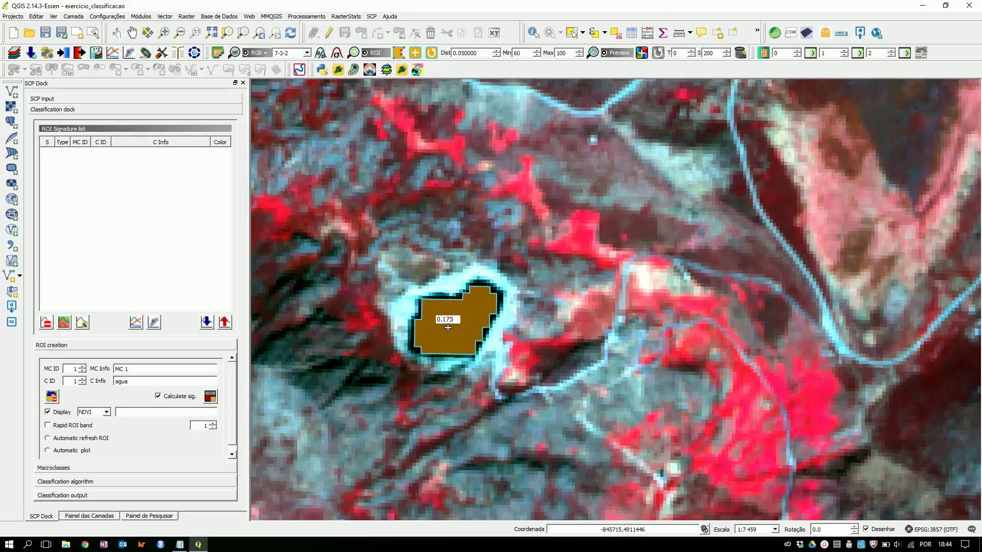
{"action": "left_click", "coordinate": [210, 397]}
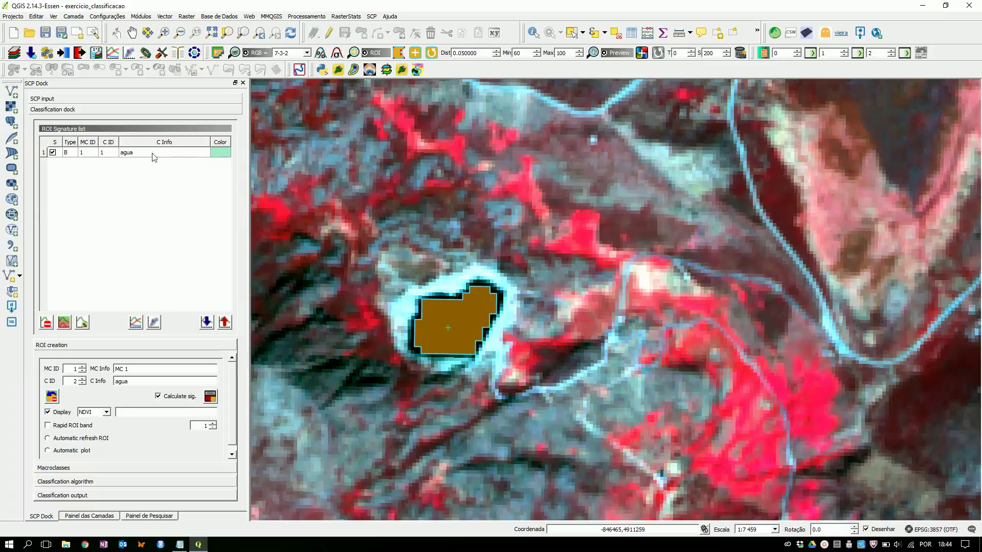
Set the class info to rocha nua, create a region-growing ROI on the bare rock southwest of the lake, and save it
{"action": "left_click", "coordinate": [180, 545]}
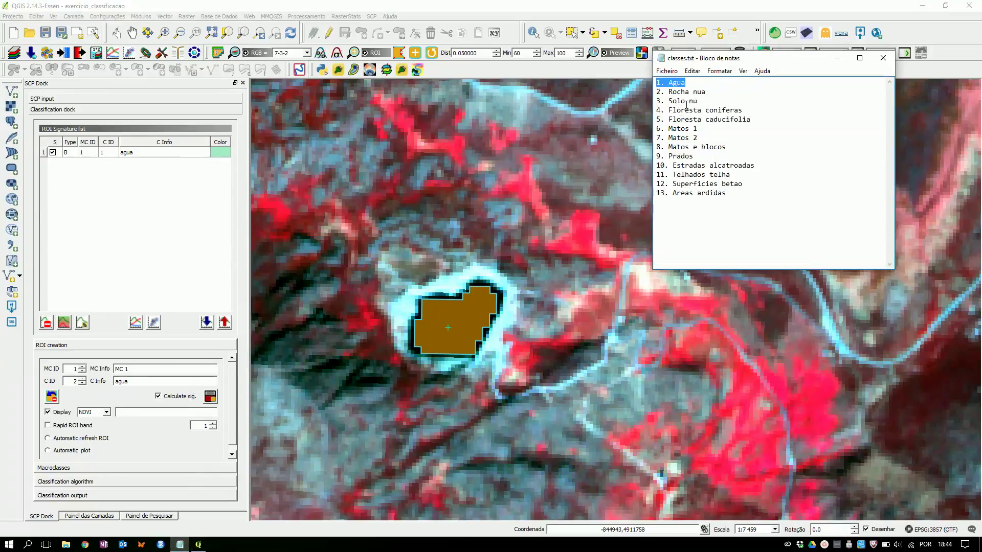
{"action": "scroll", "coordinate": [486, 245], "scroll_direction": "down", "scroll_amount": 2}
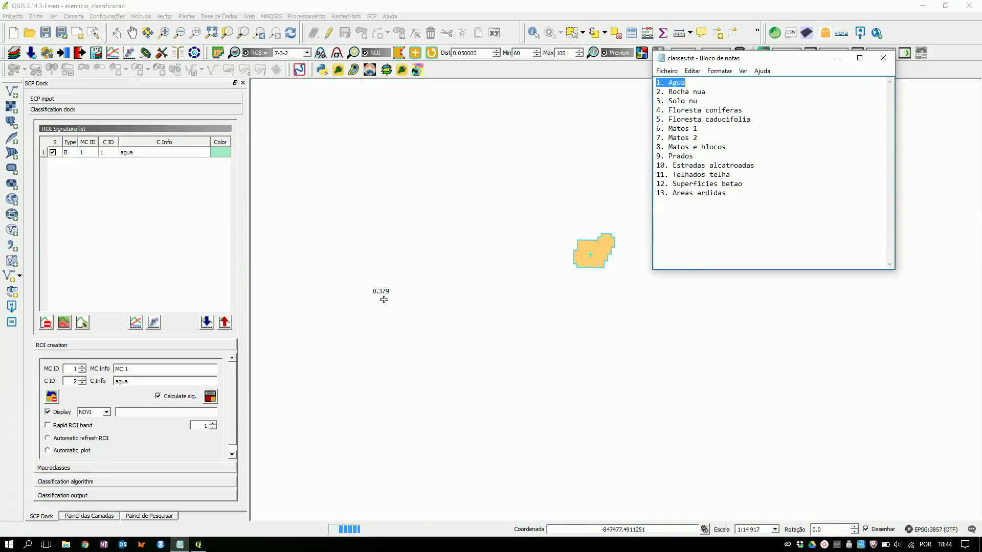
{"action": "scroll", "coordinate": [365, 289], "scroll_direction": "up", "scroll_amount": 2}
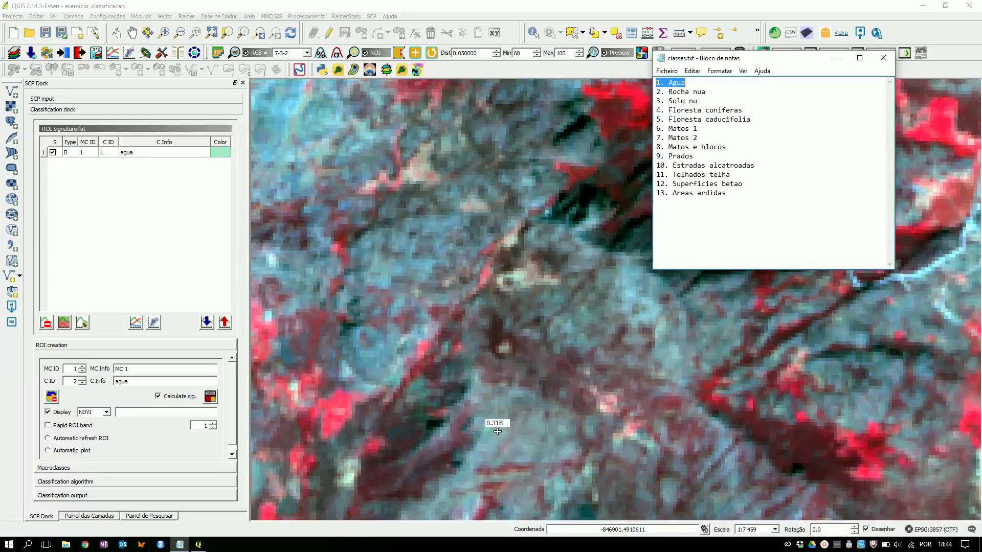
{"action": "left_click", "coordinate": [164, 398]}
{"action": "double_click", "coordinate": [147, 381]}
{"action": "type", "text": "rocha n"}
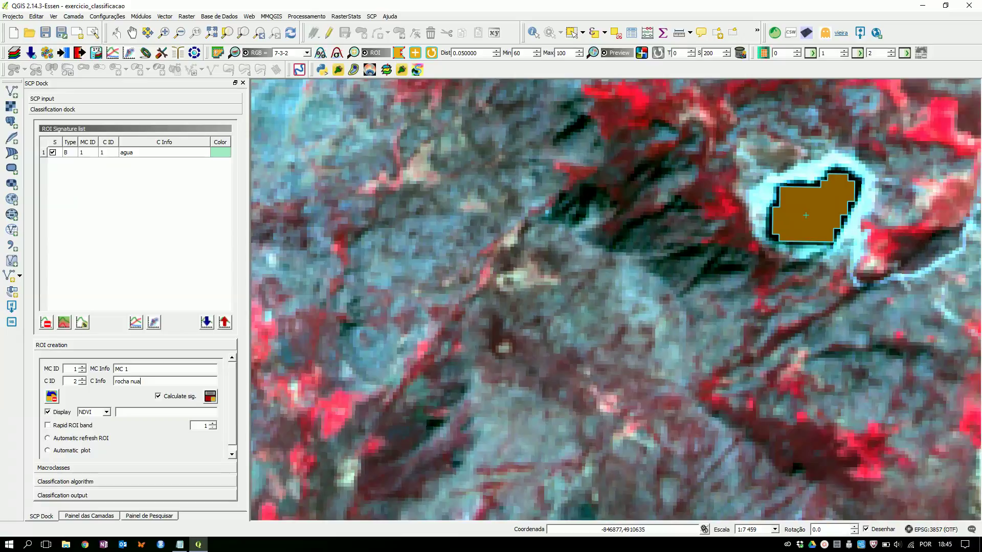
{"action": "left_click", "coordinate": [525, 434]}
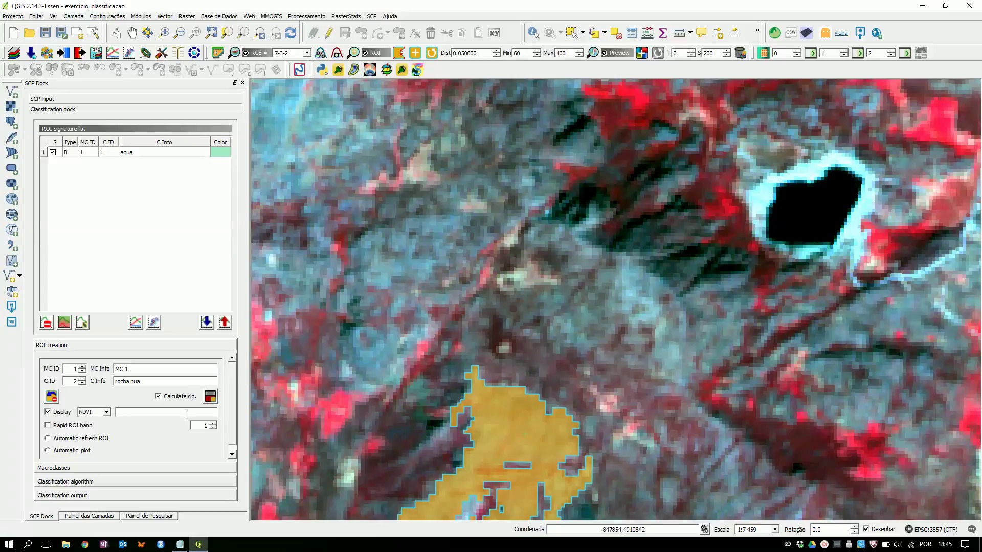
{"action": "left_click", "coordinate": [210, 397]}
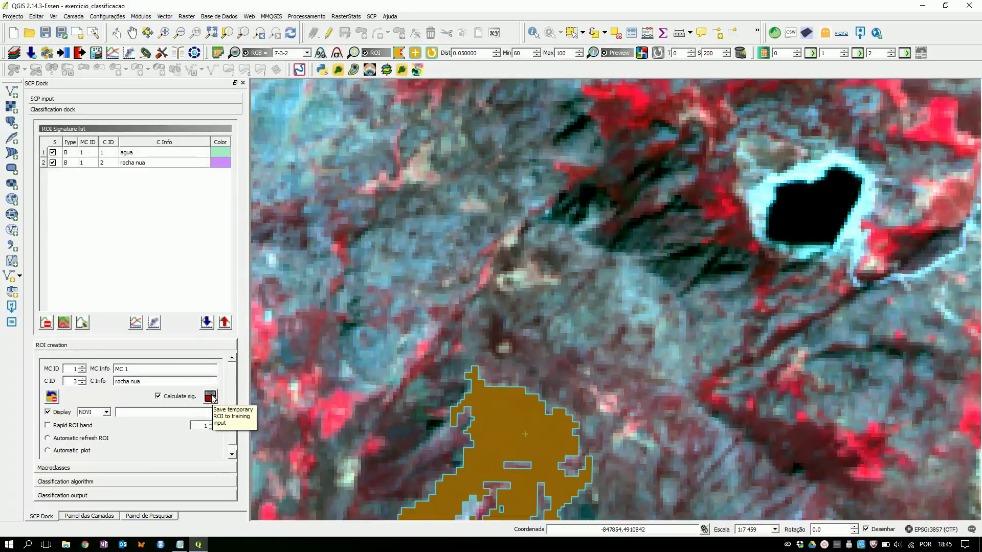
Switch to Notepad to review the remaining classes in classes.txt
{"action": "scroll", "coordinate": [445, 321], "scroll_direction": "down", "scroll_amount": 1}
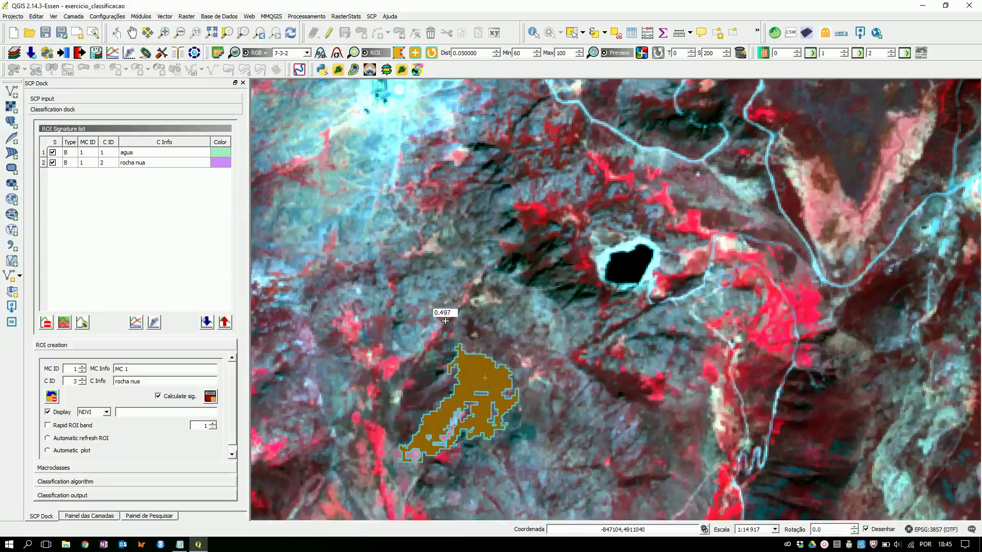
{"action": "left_click", "coordinate": [180, 545]}
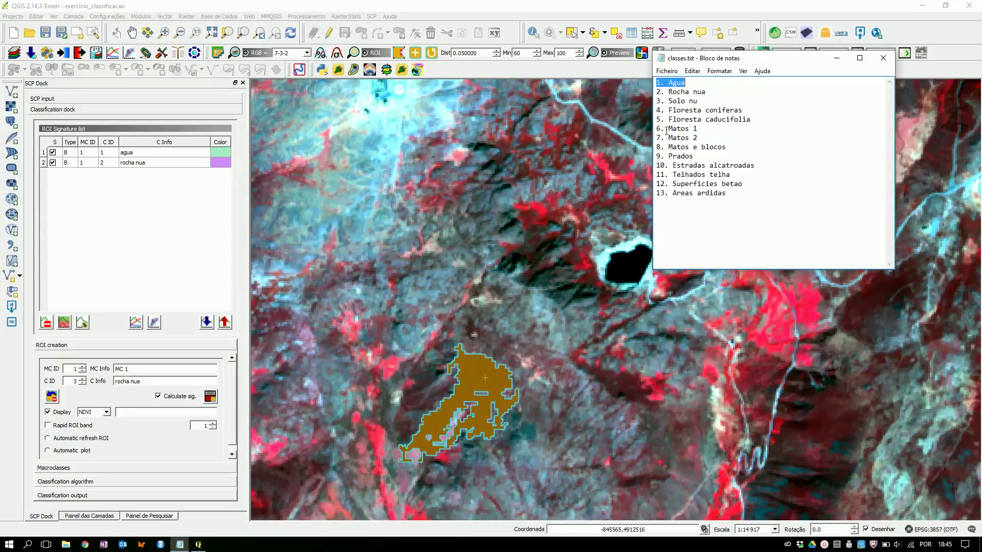
{"action": "left_click", "coordinate": [701, 100]}
{"action": "left_click", "coordinate": [824, 544]}
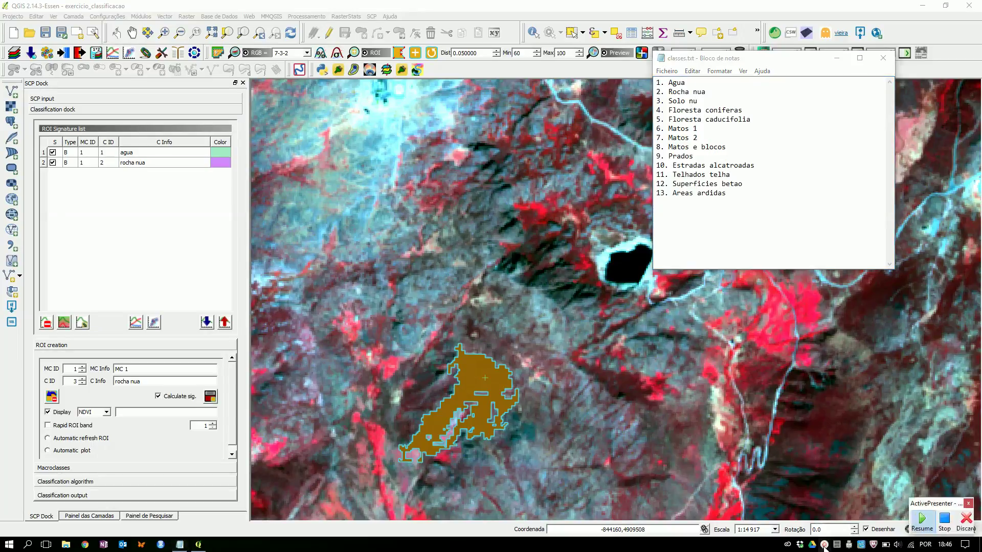
{"action": "left_click", "coordinate": [914, 524]}
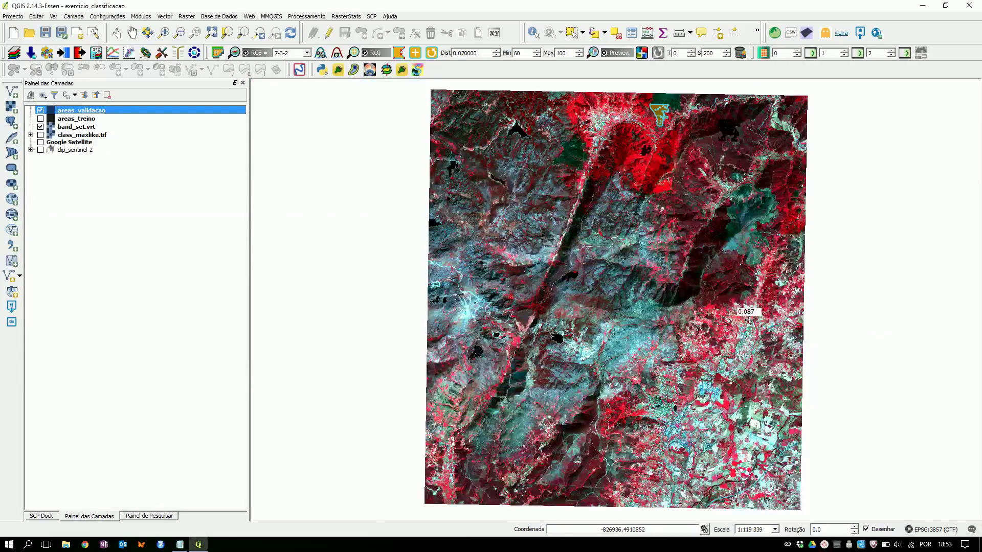
Review the classes in the ROI signature list and inspect the validation polygons with band_set.vrt temporarily hidden
{"action": "left_click", "coordinate": [41, 516]}
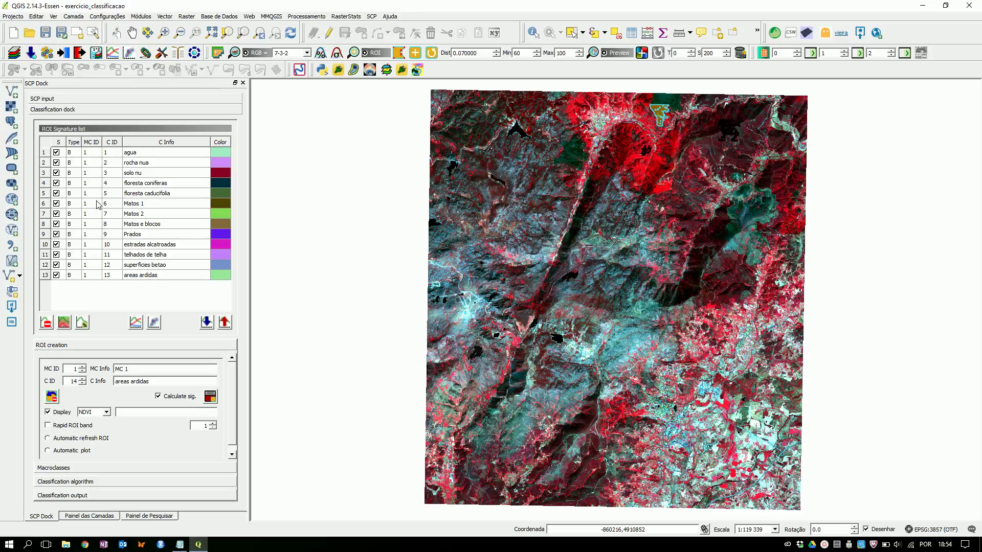
{"action": "left_click", "coordinate": [98, 517]}
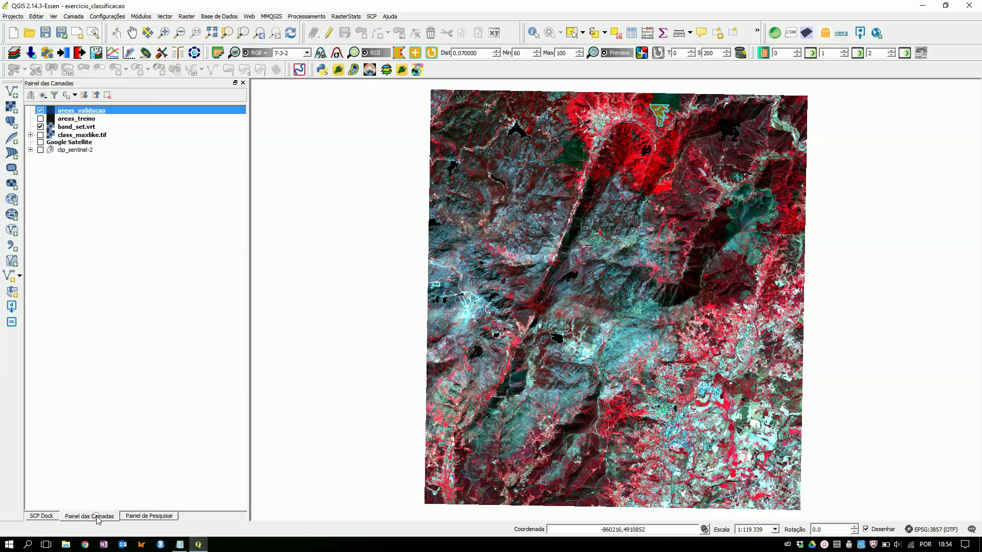
{"action": "left_click", "coordinate": [41, 127]}
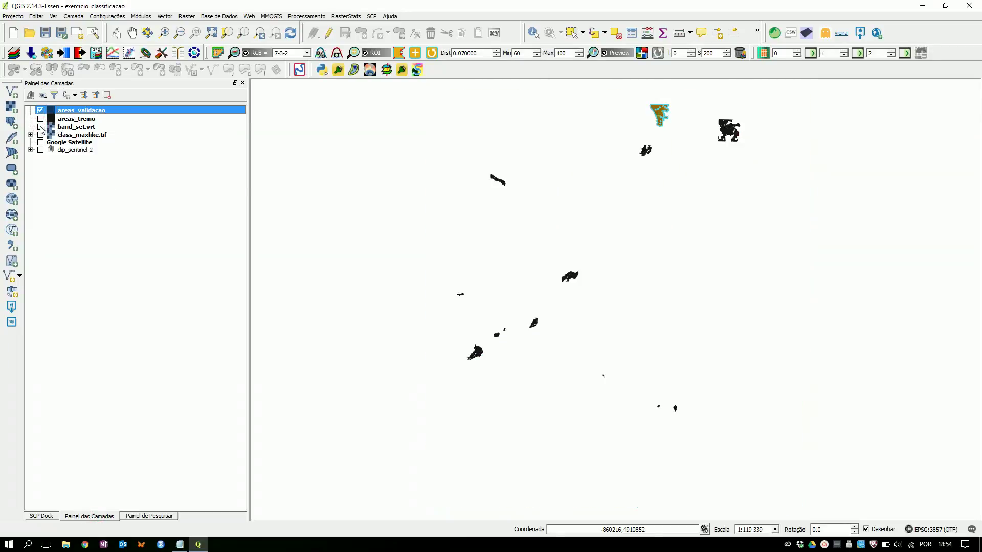
{"action": "left_click", "coordinate": [40, 127]}
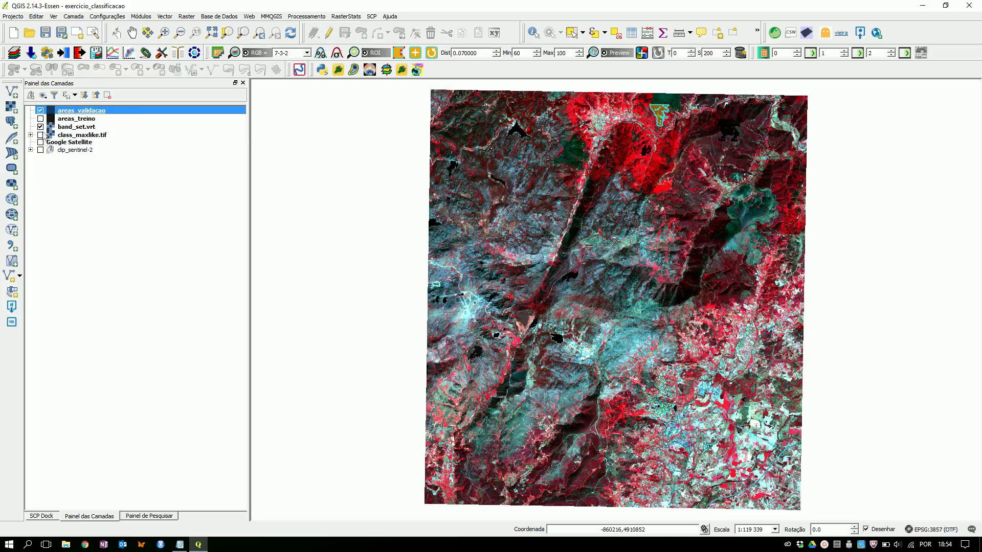
Show class_maxlike.tif instead of band_set.vrt and toggle areas_validacao to compare the validation polygons with the classification
{"action": "left_click", "coordinate": [40, 135]}
{"action": "left_click", "coordinate": [40, 126]}
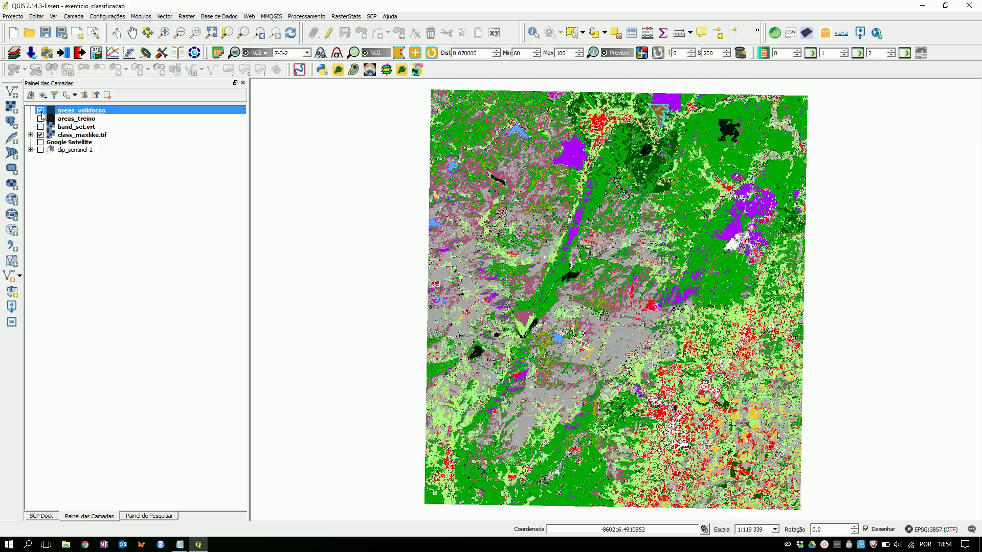
{"action": "left_click", "coordinate": [40, 111]}
{"action": "left_click", "coordinate": [41, 110]}
{"action": "left_click", "coordinate": [40, 110]}
{"action": "left_click", "coordinate": [41, 111]}
{"action": "left_click", "coordinate": [41, 111]}
{"action": "left_click", "coordinate": [40, 111]}
{"action": "left_click", "coordinate": [825, 545]}
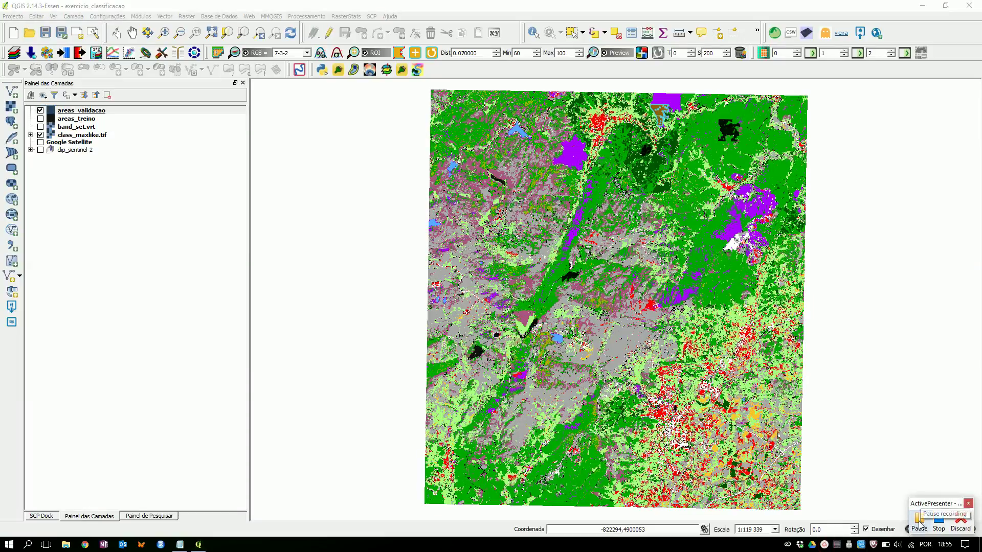
{"action": "left_click", "coordinate": [919, 524]}
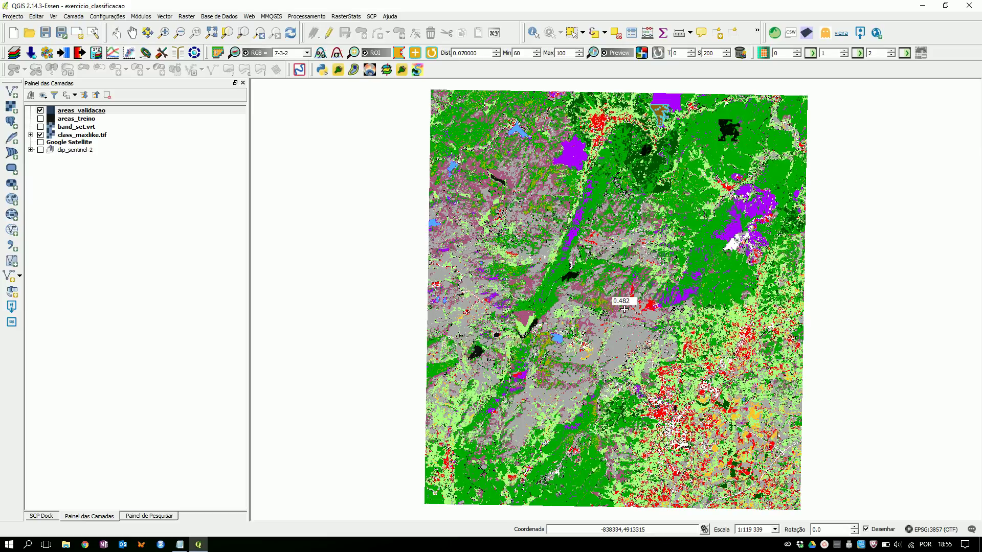
Open the Semi-Automatic Classification Plugin window, reposition and widen it, and bring up its Postprocessing tools
{"action": "left_click", "coordinate": [218, 53]}
{"action": "left_click_drag", "start_coordinate": [343, 119], "coordinate": [270, 110]}
{"action": "left_click_drag", "start_coordinate": [646, 187], "coordinate": [892, 188]}
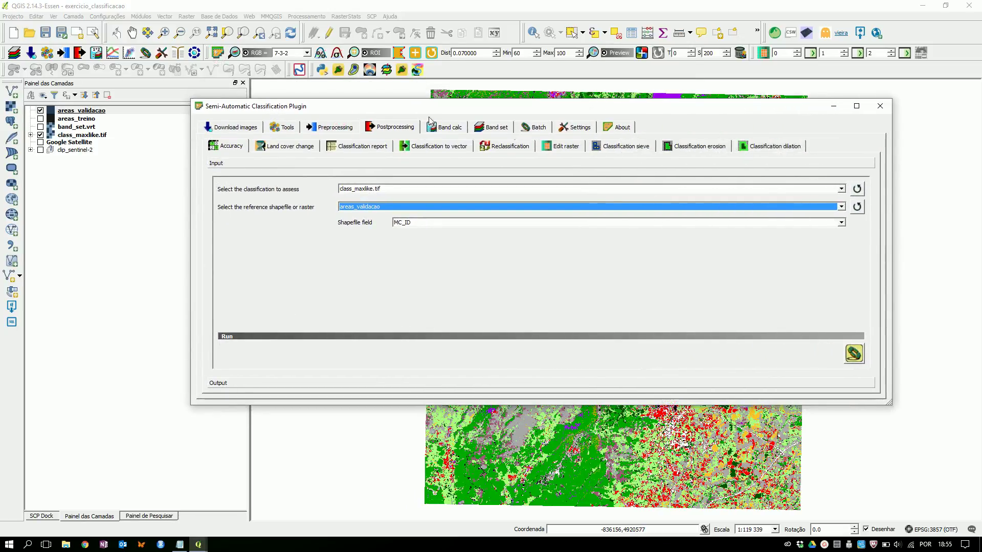
{"action": "left_click", "coordinate": [341, 127]}
{"action": "left_click", "coordinate": [376, 127]}
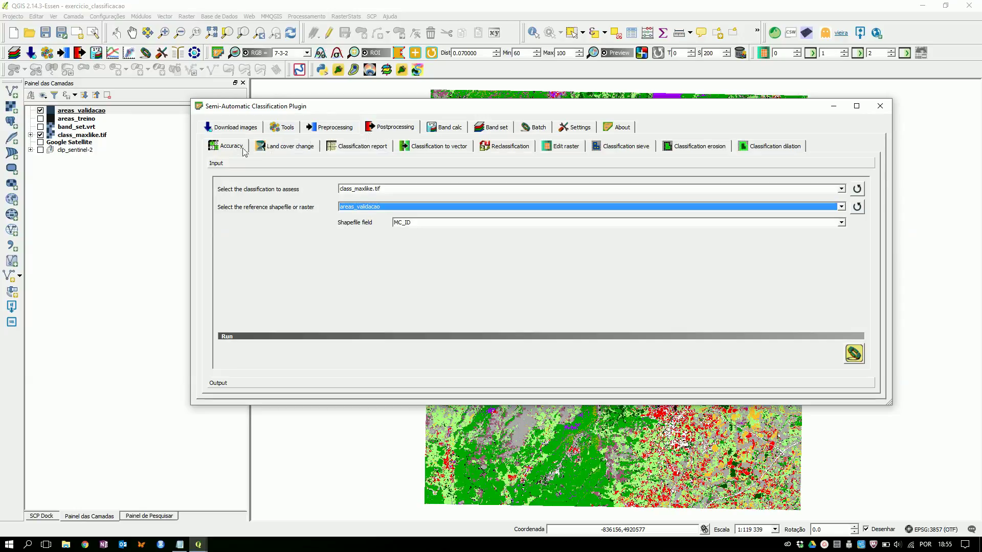
Look through the neighbouring postprocessing tools, return to the Accuracy assessment, and move the plugin window up and make it taller
{"action": "left_click", "coordinate": [281, 147]}
{"action": "left_click", "coordinate": [356, 149]}
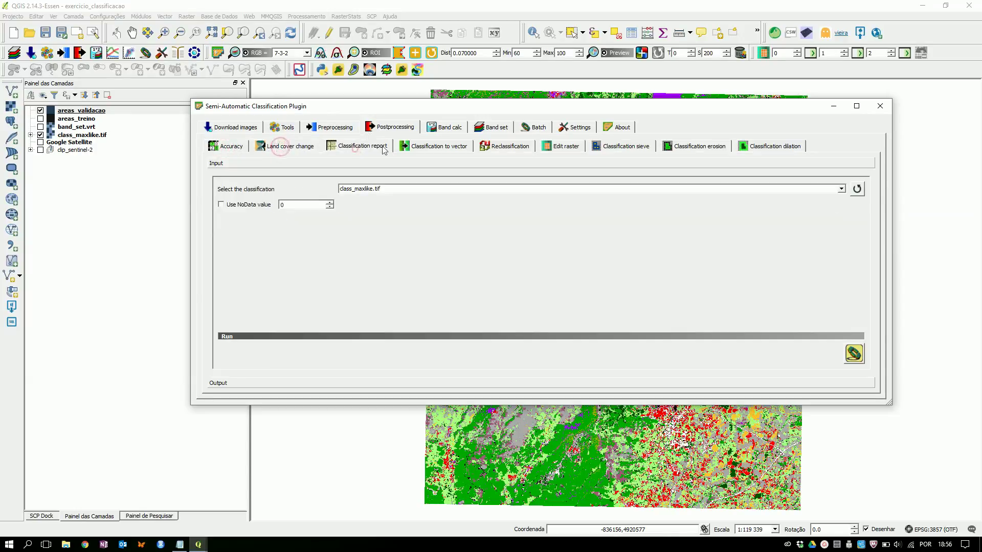
{"action": "left_click", "coordinate": [418, 149]}
{"action": "left_click", "coordinate": [235, 148]}
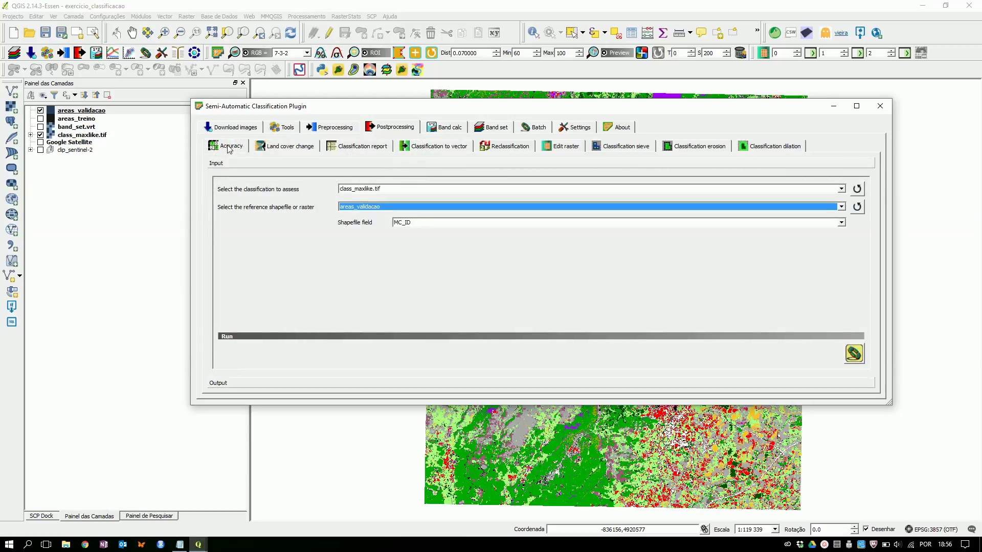
{"action": "left_click_drag", "start_coordinate": [412, 106], "coordinate": [385, 45]}
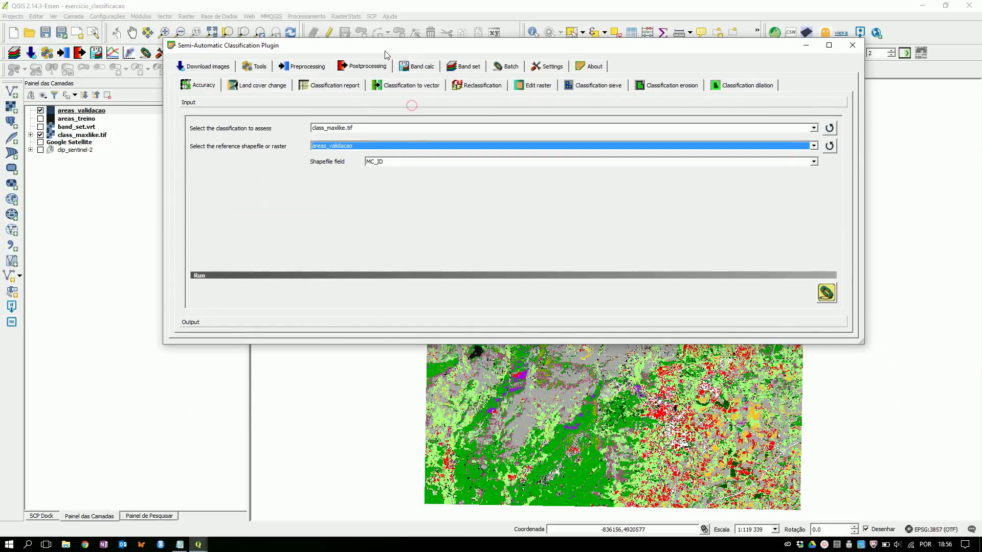
{"action": "left_click_drag", "start_coordinate": [418, 345], "coordinate": [412, 441]}
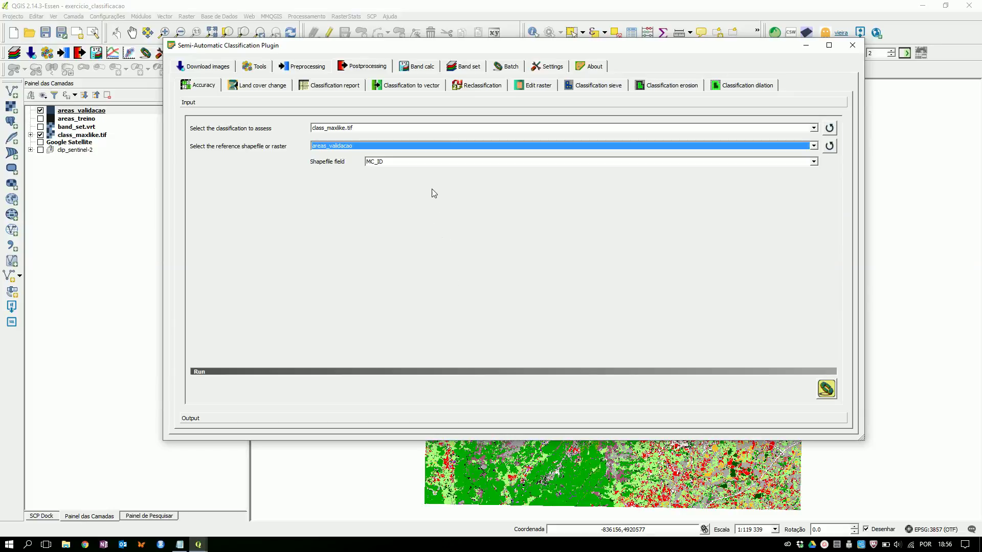
Refresh the list of classifications and choose class_maxlike.tif as the classification to assess
{"action": "left_click", "coordinate": [439, 127]}
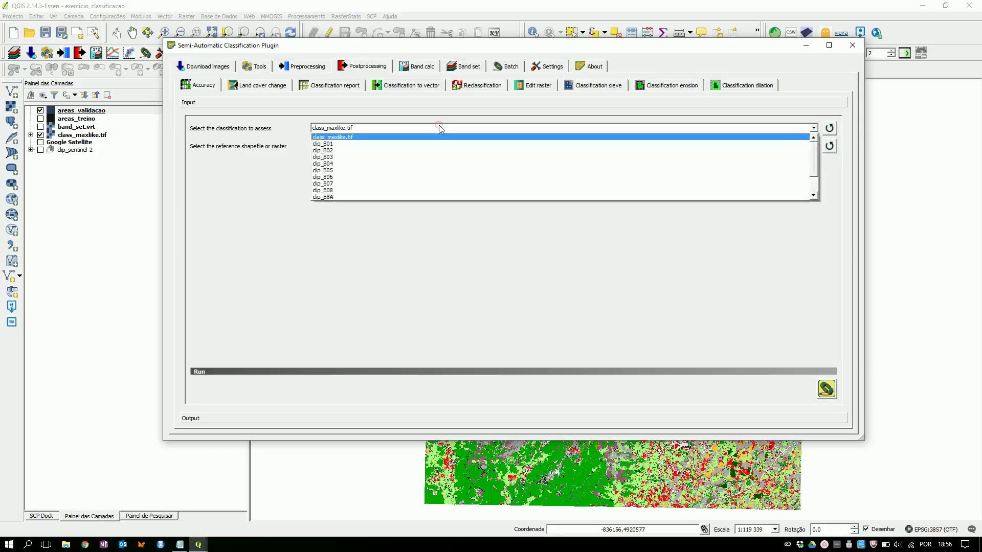
{"action": "left_click", "coordinate": [439, 127]}
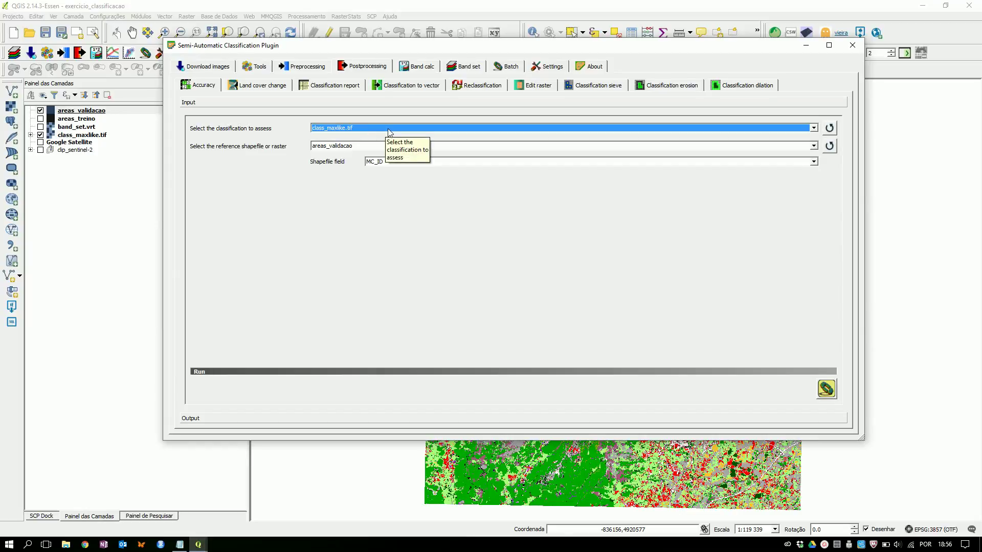
{"action": "left_click", "coordinate": [813, 128]}
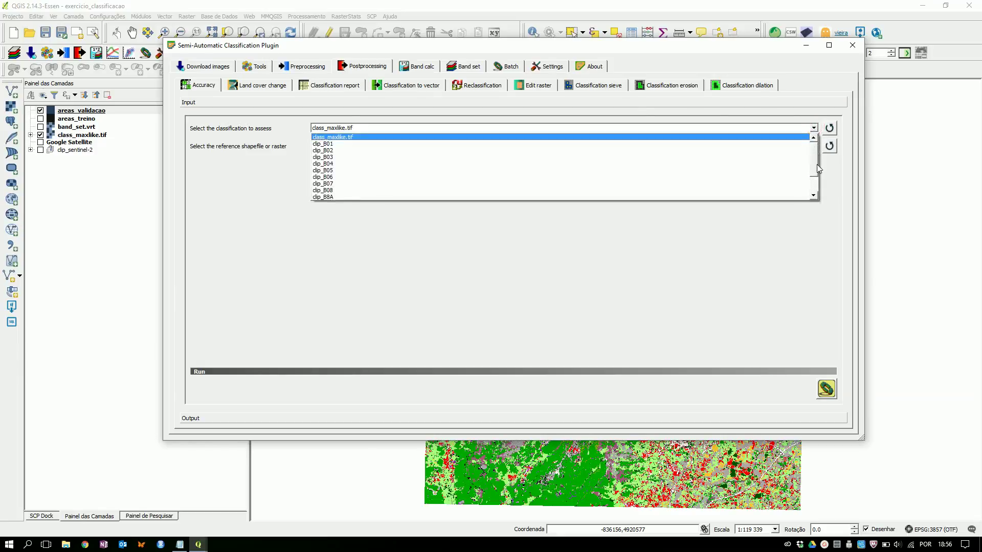
{"action": "mouse_move", "coordinate": [813, 153]}
{"action": "left_mouse_down"}
{"action": "mouse_move", "coordinate": [818, 176]}
{"action": "mouse_move", "coordinate": [816, 142]}
{"action": "left_mouse_up"}
{"action": "left_click", "coordinate": [829, 128]}
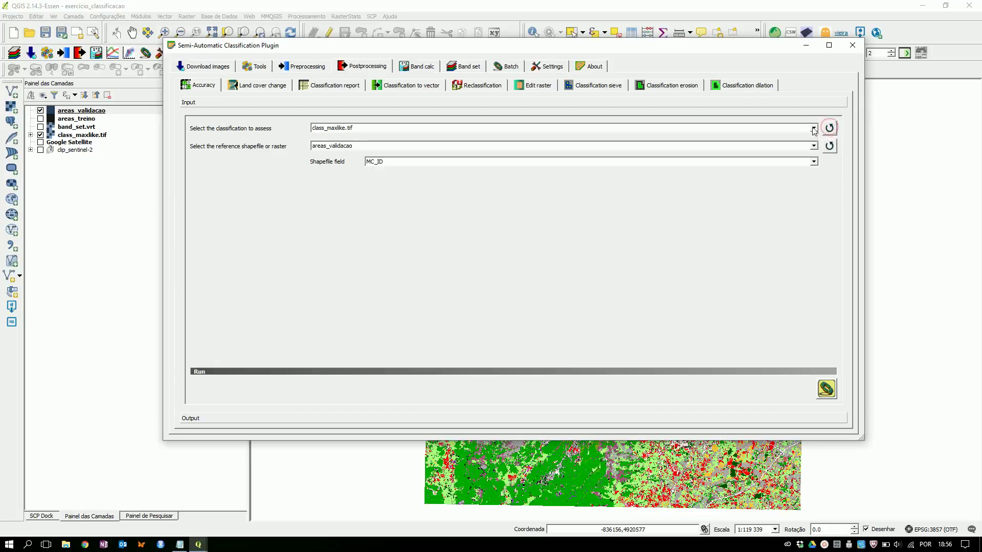
{"action": "left_click", "coordinate": [813, 128]}
{"action": "left_click", "coordinate": [771, 138]}
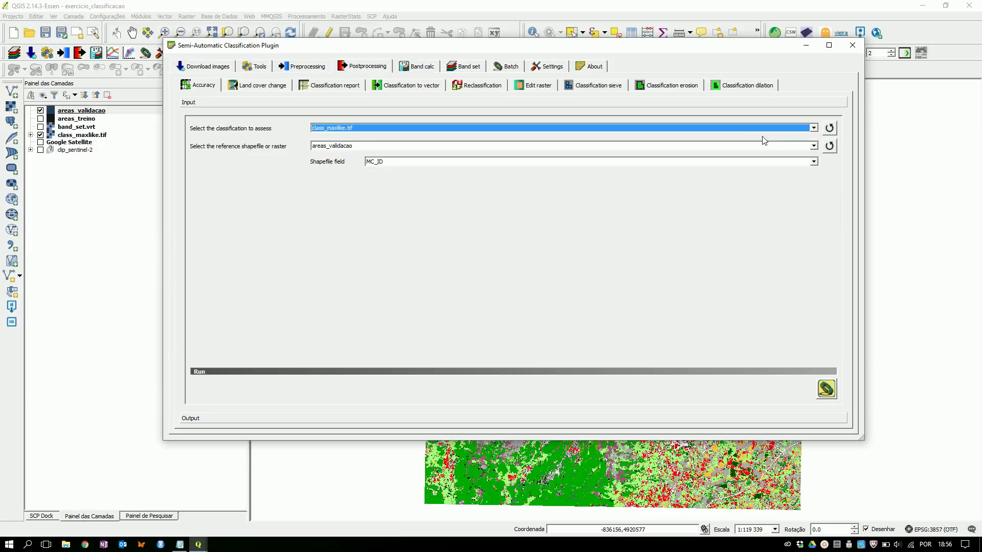
Refresh the reference list, choose areas_validacao as the reference shapefile and set its shapefile field to C_ID
{"action": "left_click", "coordinate": [829, 146]}
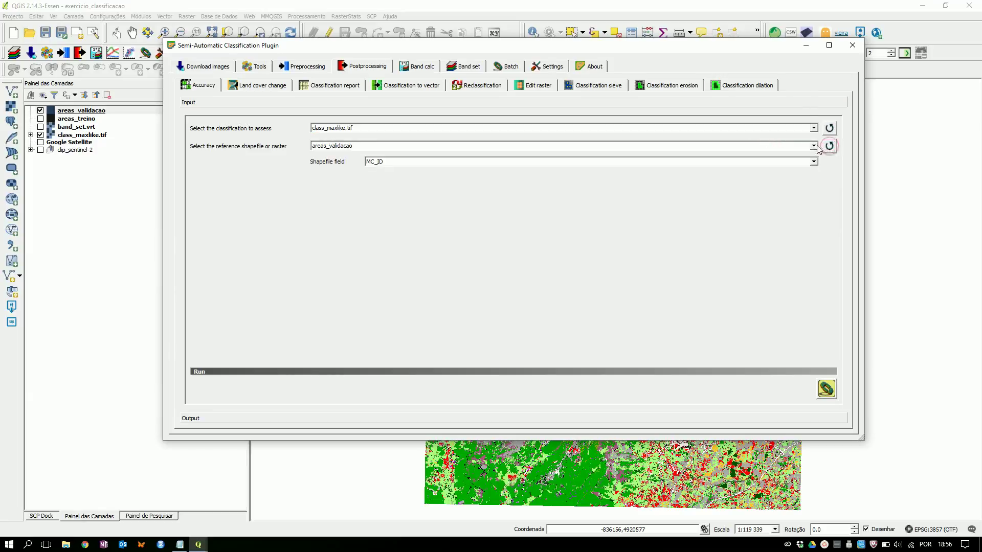
{"action": "left_click", "coordinate": [813, 146]}
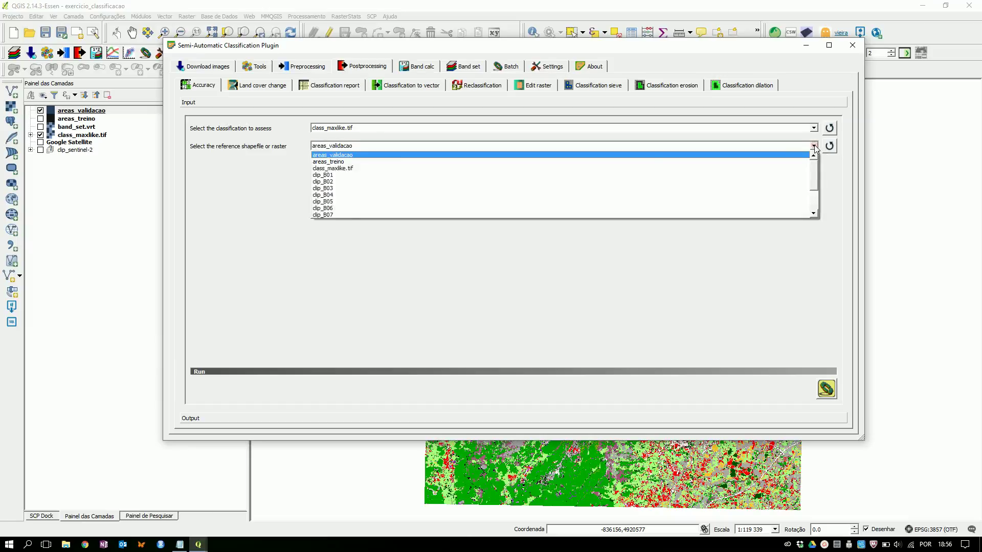
{"action": "left_click", "coordinate": [625, 159]}
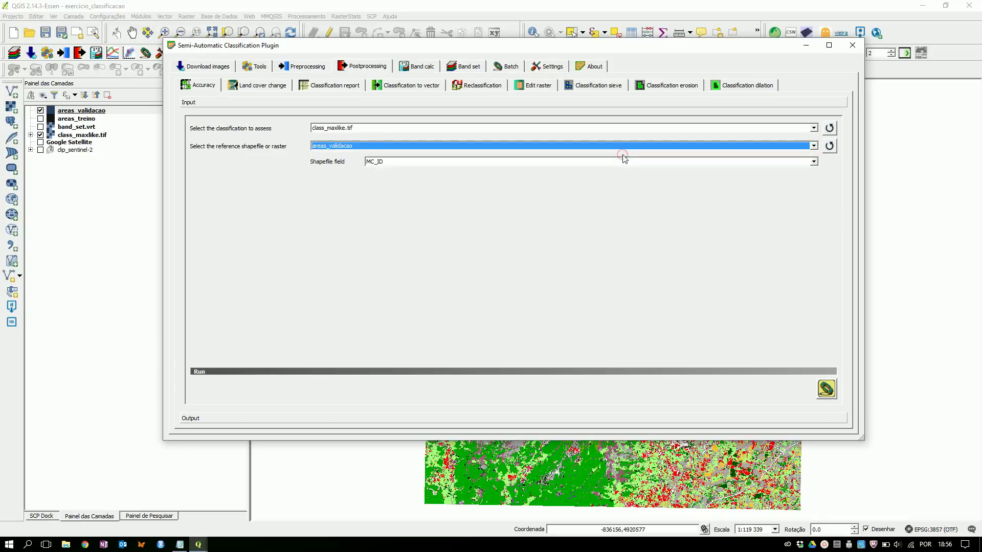
{"action": "left_click", "coordinate": [410, 162]}
{"action": "left_click", "coordinate": [410, 161]}
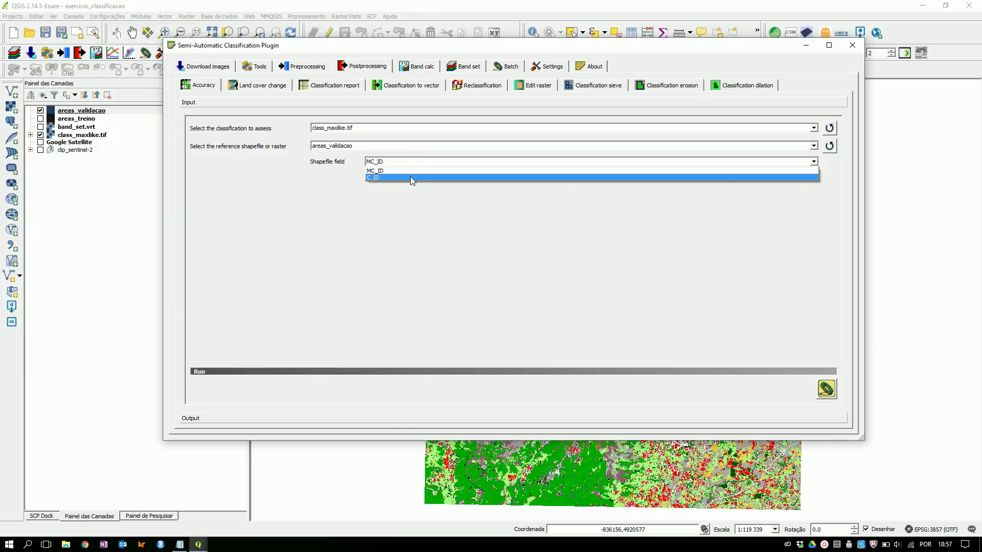
{"action": "left_click", "coordinate": [410, 177]}
{"action": "left_click", "coordinate": [421, 192]}
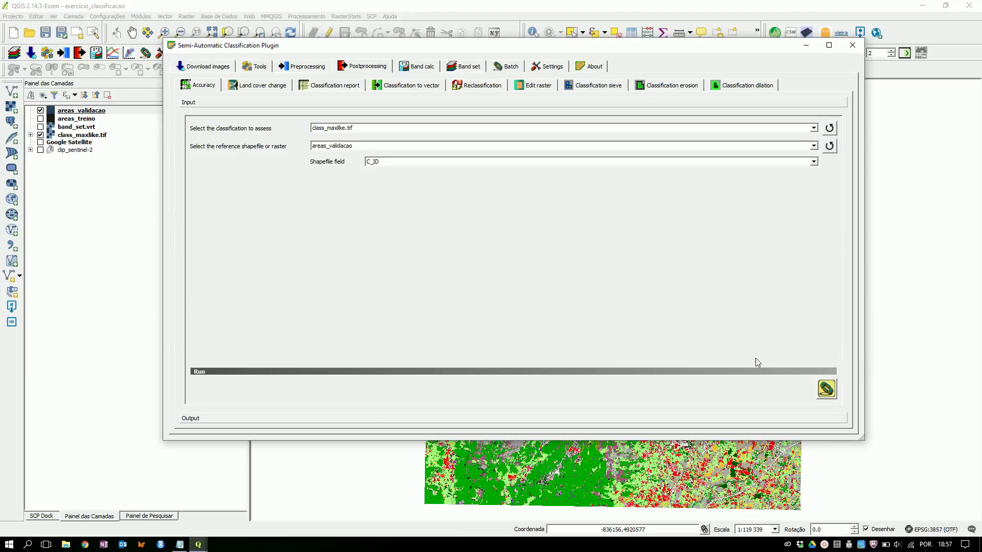
Run the accuracy assessment and save the error matrix raster as areas_validacao in tif format on the desktop
{"action": "left_click", "coordinate": [827, 389]}
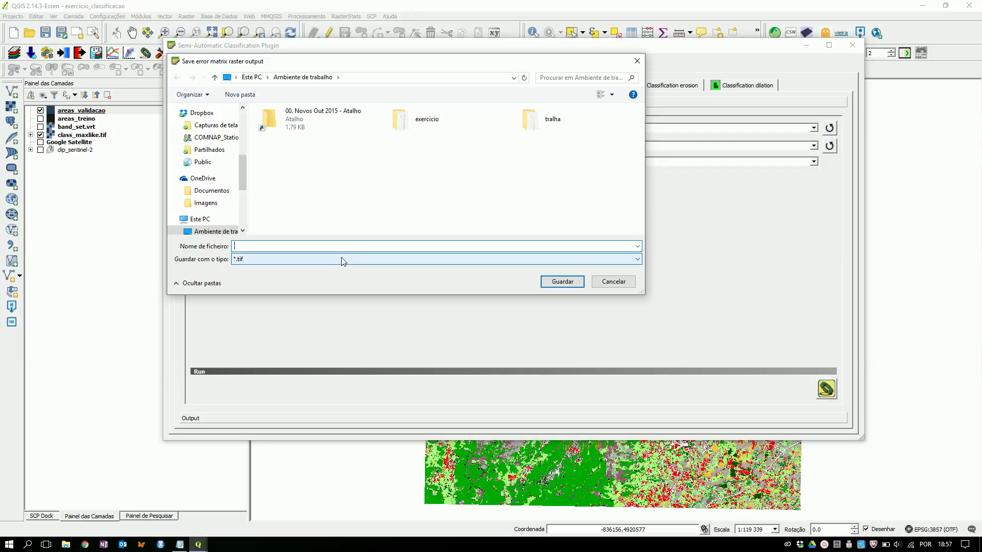
{"action": "type", "text": "areas_validacao"}
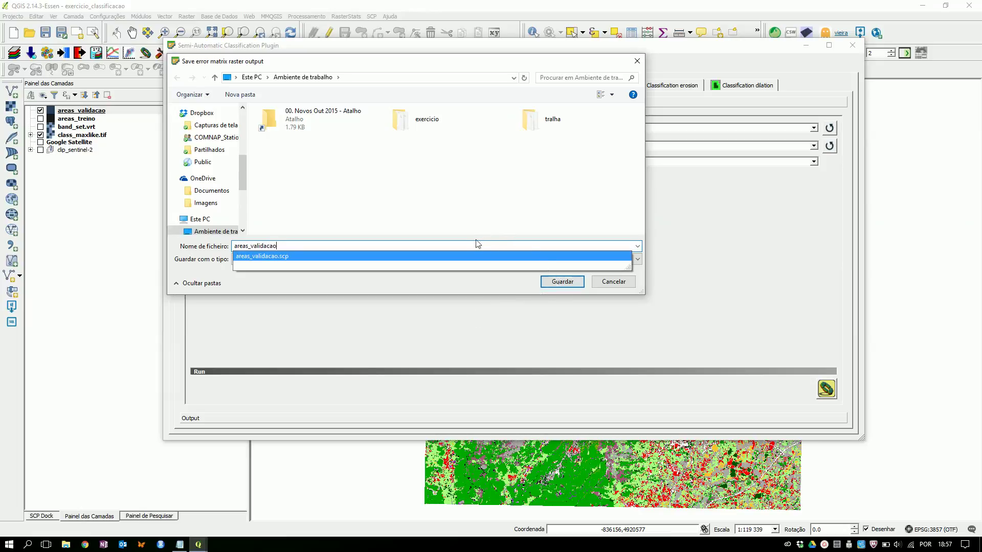
{"action": "left_click", "coordinate": [558, 281]}
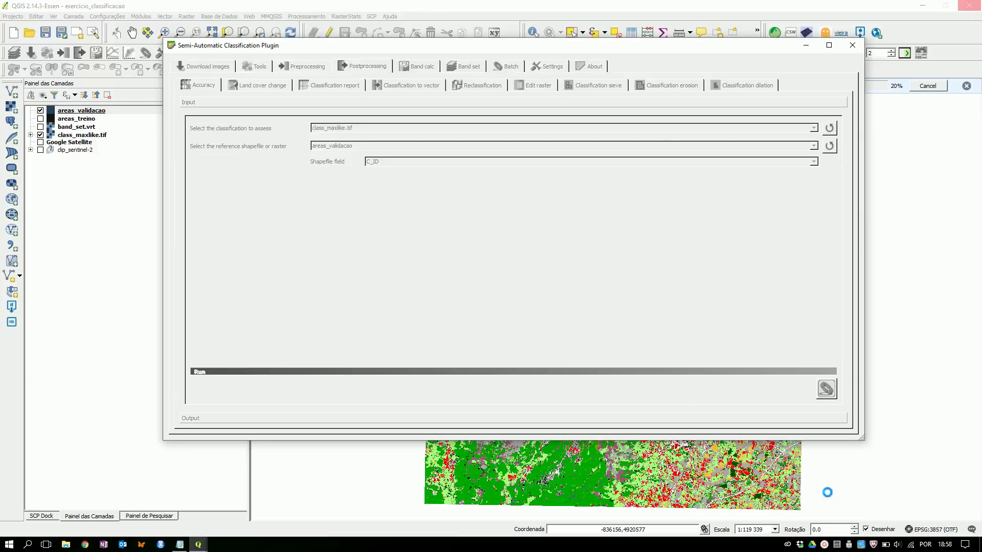
{"action": "left_click", "coordinate": [825, 545]}
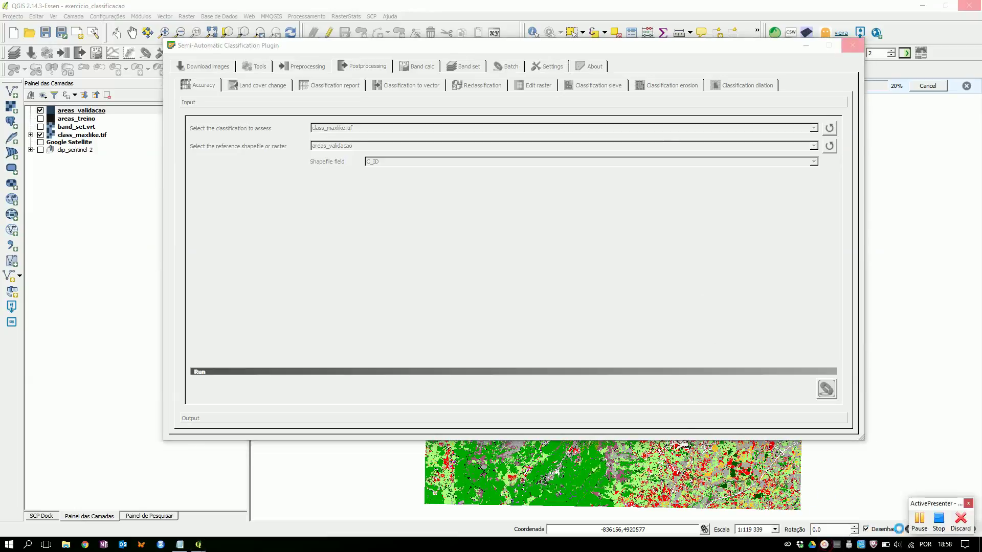
{"action": "left_click", "coordinate": [919, 523]}
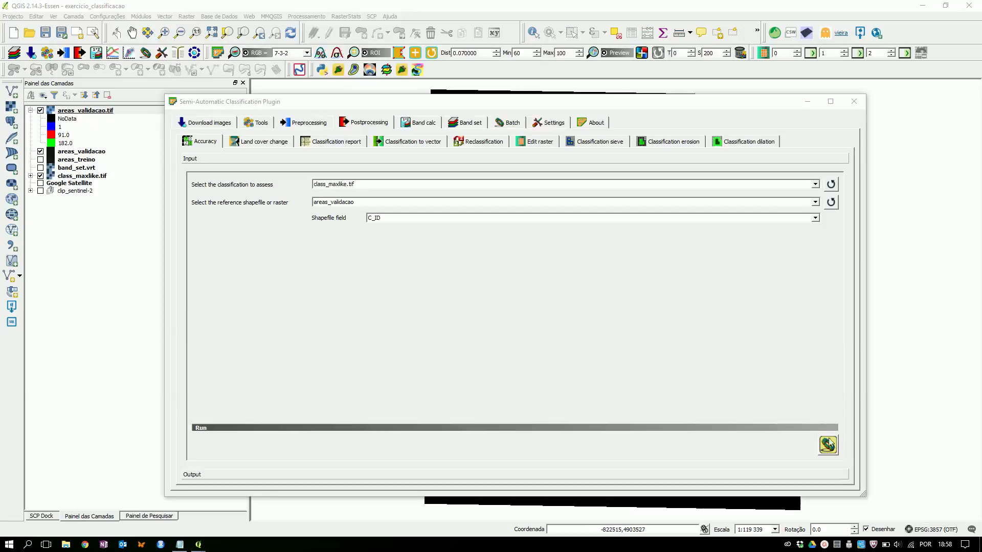
Move the plugin window aside to inspect the error raster, hide the areas_validacao.tif layer and bring the plugin window back up
{"action": "left_click_drag", "start_coordinate": [556, 106], "coordinate": [554, 153]}
{"action": "left_click_drag", "start_coordinate": [550, 190], "coordinate": [534, 449]}
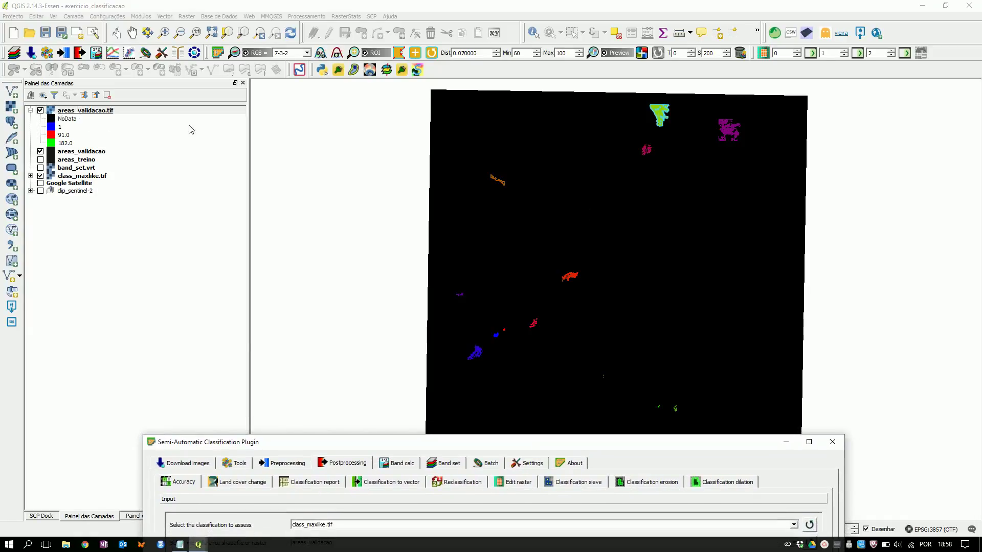
{"action": "left_click", "coordinate": [40, 111]}
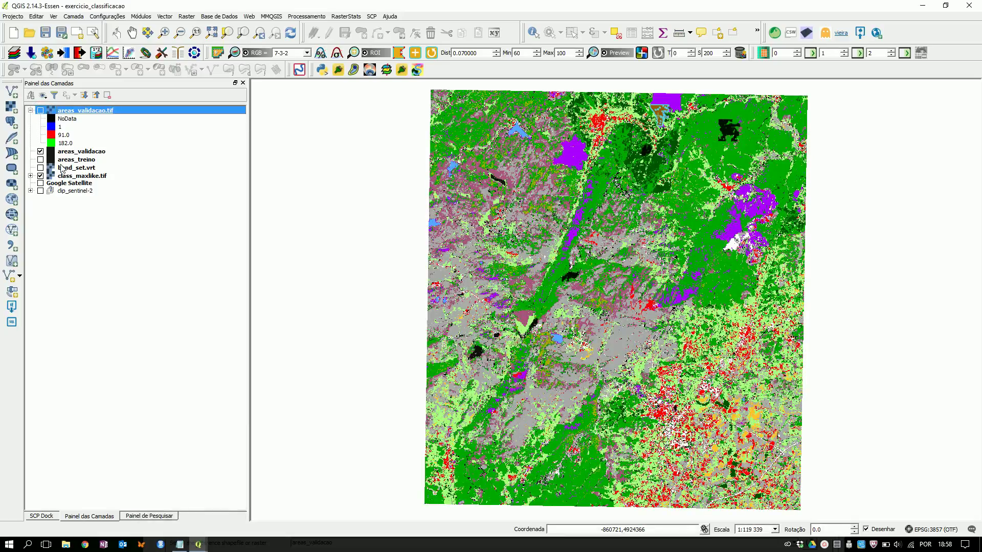
{"action": "mouse_move", "coordinate": [198, 544]}
{"action": "left_click", "coordinate": [242, 511]}
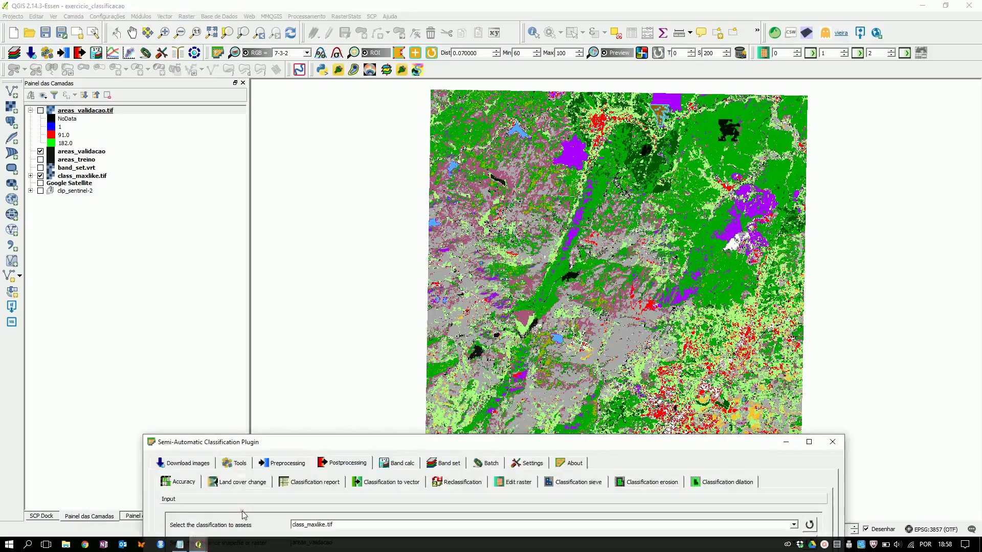
{"action": "left_click_drag", "start_coordinate": [399, 443], "coordinate": [402, 31]}
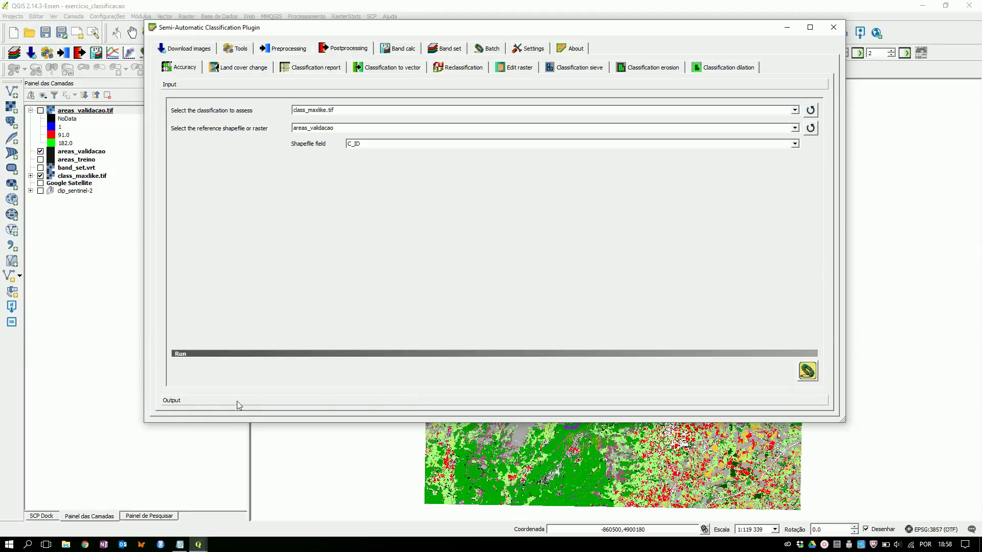
Open the accuracy output, widen the plugin window and examine the full error matrix with its totals and accuracy statistics
{"action": "left_click", "coordinate": [249, 401]}
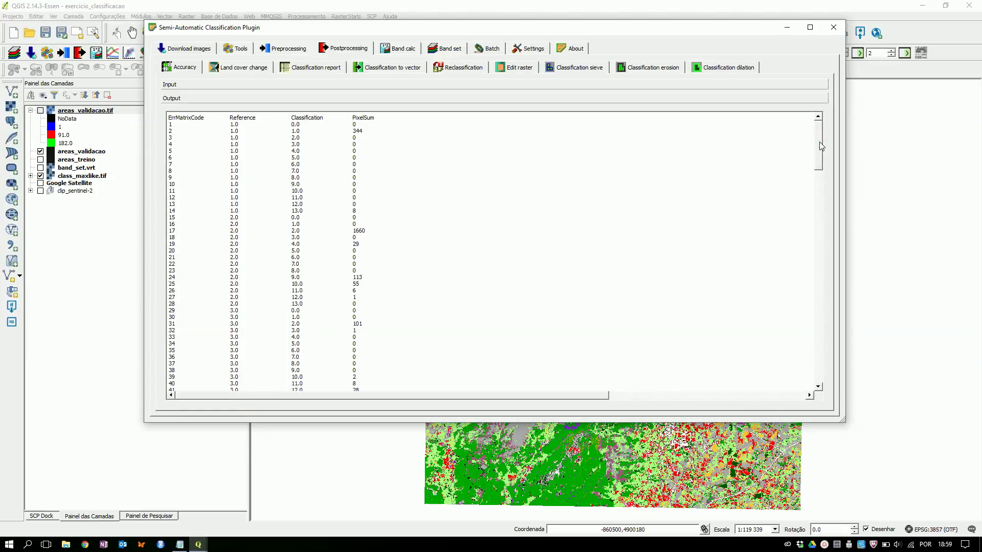
{"action": "left_click_drag", "start_coordinate": [819, 147], "coordinate": [835, 346]}
{"action": "left_click_drag", "start_coordinate": [846, 301], "coordinate": [942, 282]}
{"action": "left_click_drag", "start_coordinate": [143, 226], "coordinate": [22, 227]}
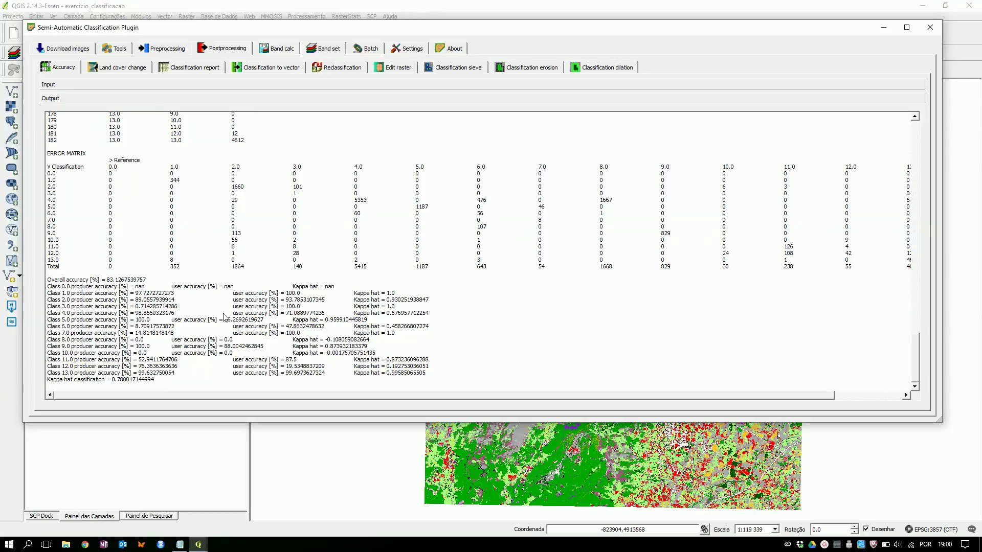
{"action": "left_click_drag", "start_coordinate": [247, 397], "coordinate": [346, 404]}
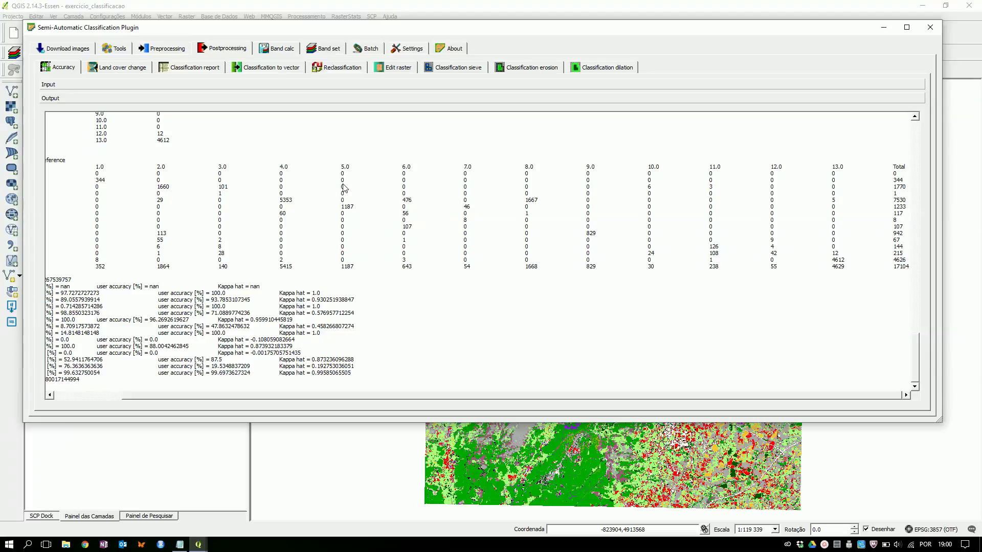
{"action": "left_click_drag", "start_coordinate": [298, 398], "coordinate": [201, 399]}
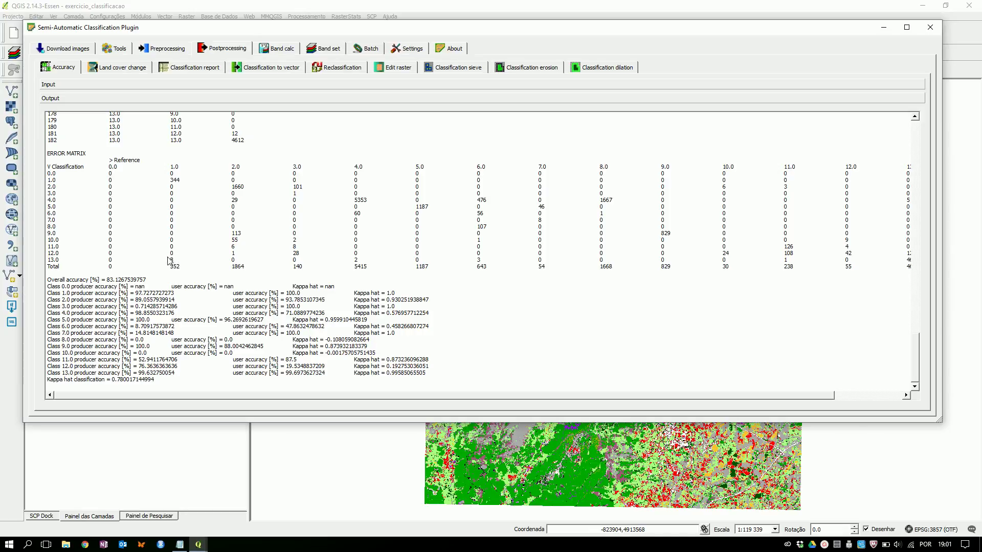
Switch to classes.txt in Notepad to look up the name of class 13, and return to the accuracy output
{"action": "left_click", "coordinate": [180, 544]}
{"action": "left_click_drag", "start_coordinate": [686, 82], "coordinate": [656, 83]}
{"action": "left_click_drag", "start_coordinate": [726, 193], "coordinate": [654, 195]}
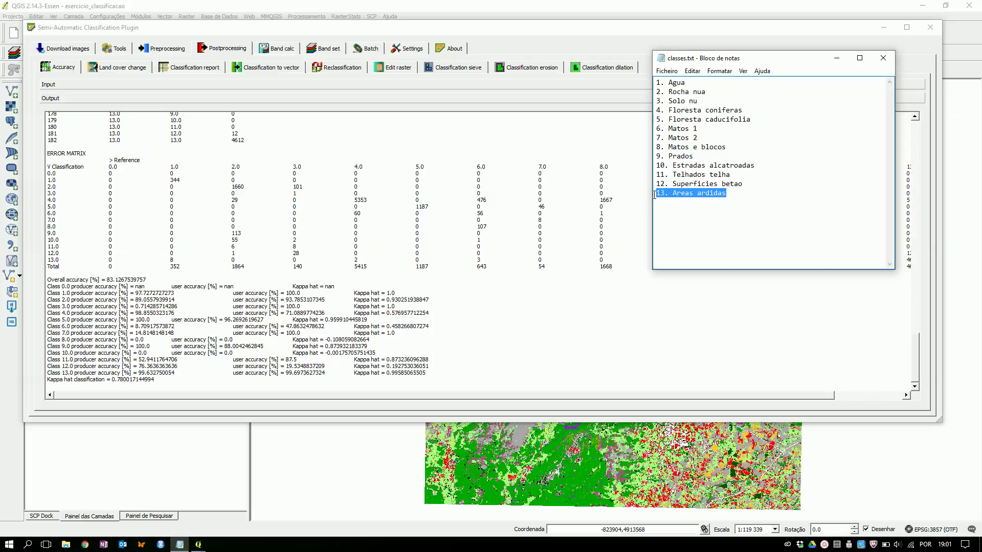
{"action": "left_click", "coordinate": [461, 36]}
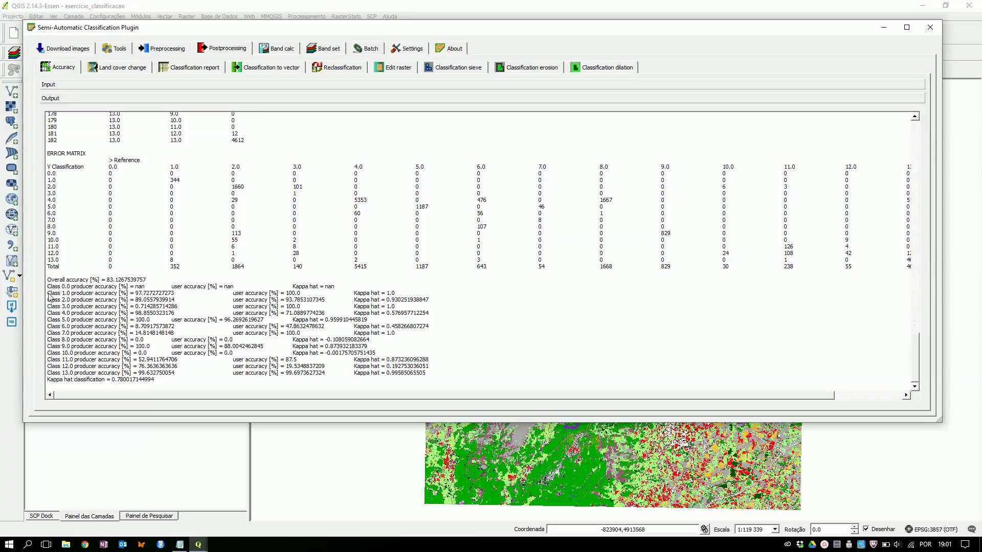
Examine the producer and user accuracy of class 1 against its column and row in the error matrix
{"action": "left_click_drag", "start_coordinate": [49, 297], "coordinate": [172, 296]}
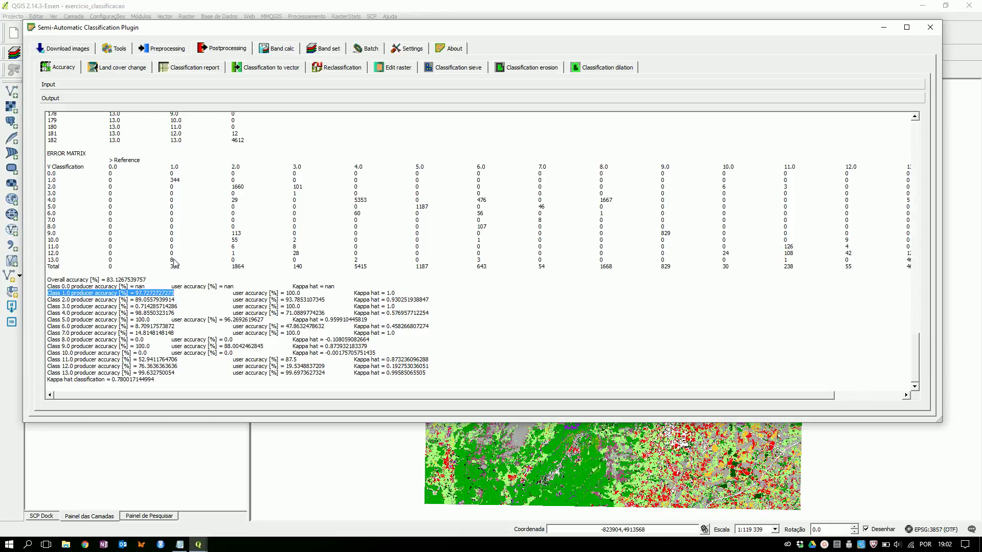
{"action": "left_click_drag", "start_coordinate": [233, 294], "coordinate": [305, 298]}
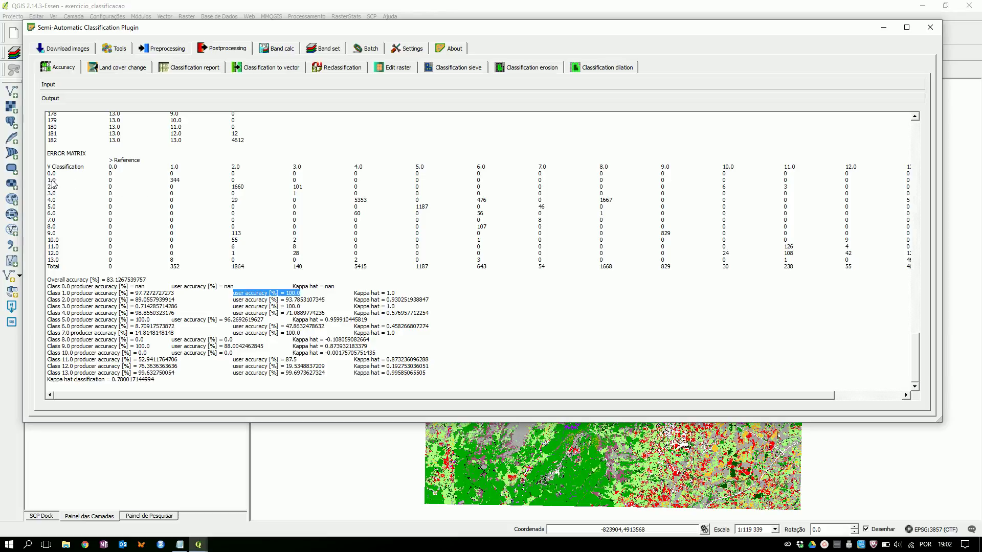
{"action": "left_click", "coordinate": [173, 166]}
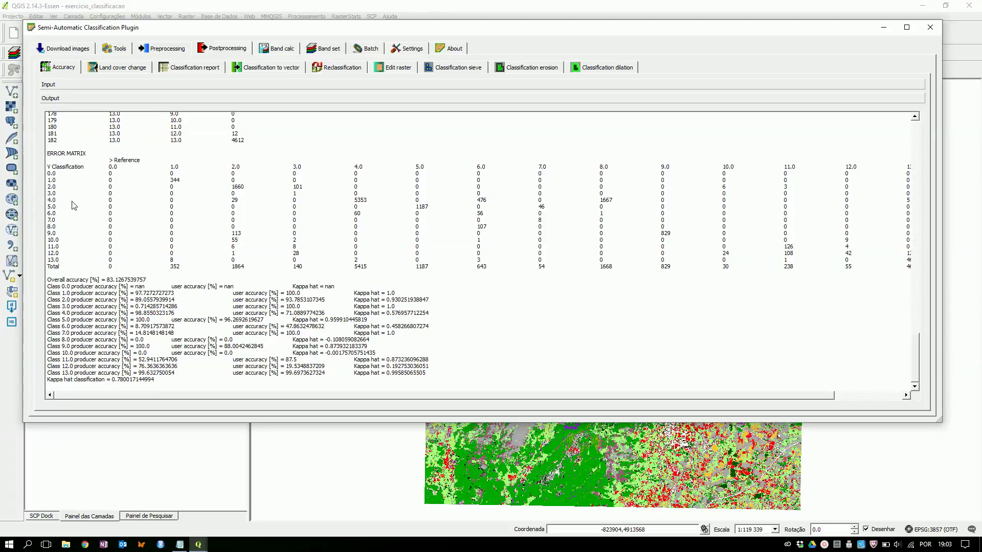
Examine the class 4 row of the error matrix, comparing its pixel counts under reference classes 4, 6 and 8
{"action": "left_click_drag", "start_coordinate": [360, 201], "coordinate": [364, 201]}
{"action": "double_click", "coordinate": [363, 200]}
{"action": "left_click_drag", "start_coordinate": [377, 396], "coordinate": [452, 395]}
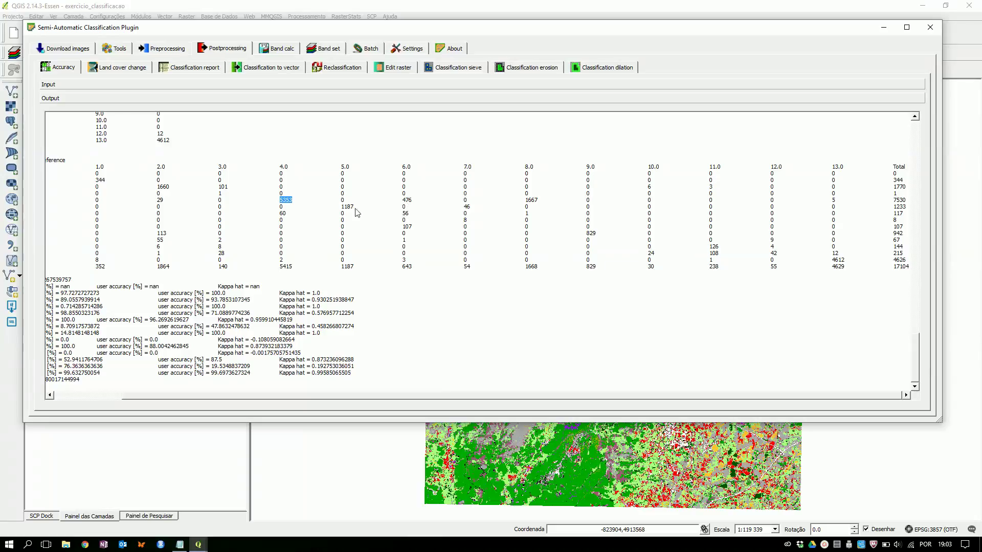
{"action": "double_click", "coordinate": [408, 200]}
{"action": "double_click", "coordinate": [408, 203]}
{"action": "left_click_drag", "start_coordinate": [525, 200], "coordinate": [536, 201]}
Switch to classes.txt in Notepad and look up the names of classes 4, 6 and 8
{"action": "left_click", "coordinate": [180, 544]}
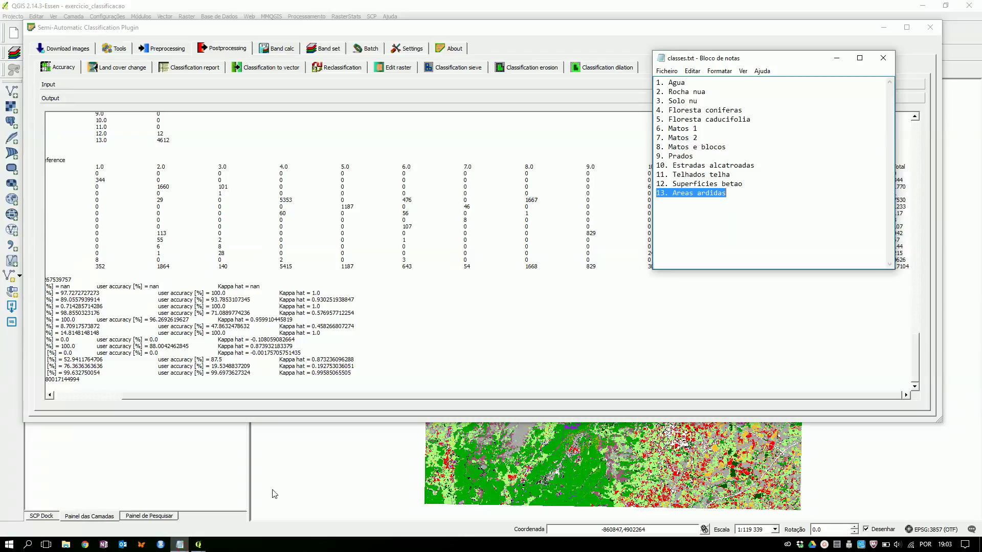
{"action": "left_click_drag", "start_coordinate": [658, 110], "coordinate": [750, 108]}
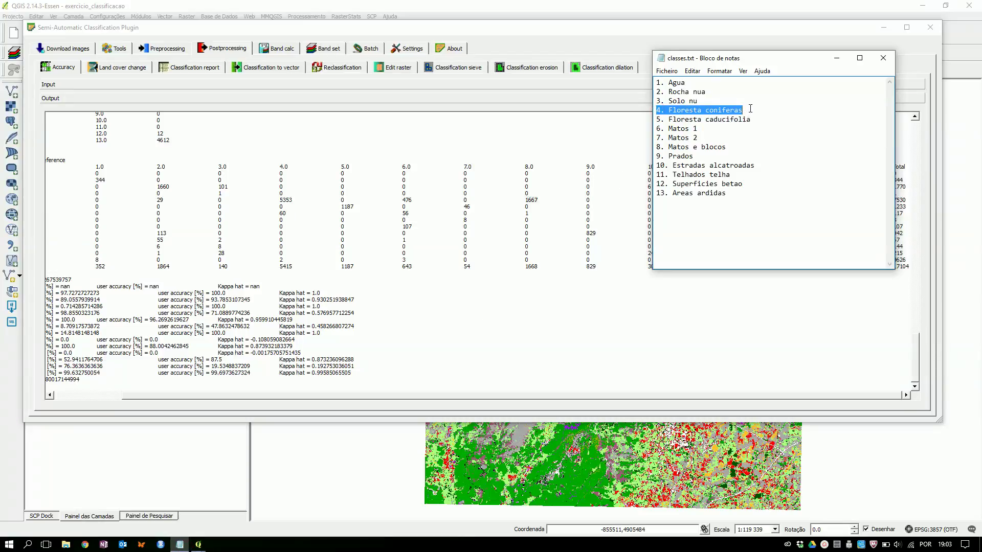
{"action": "left_click_drag", "start_coordinate": [656, 128], "coordinate": [701, 128]}
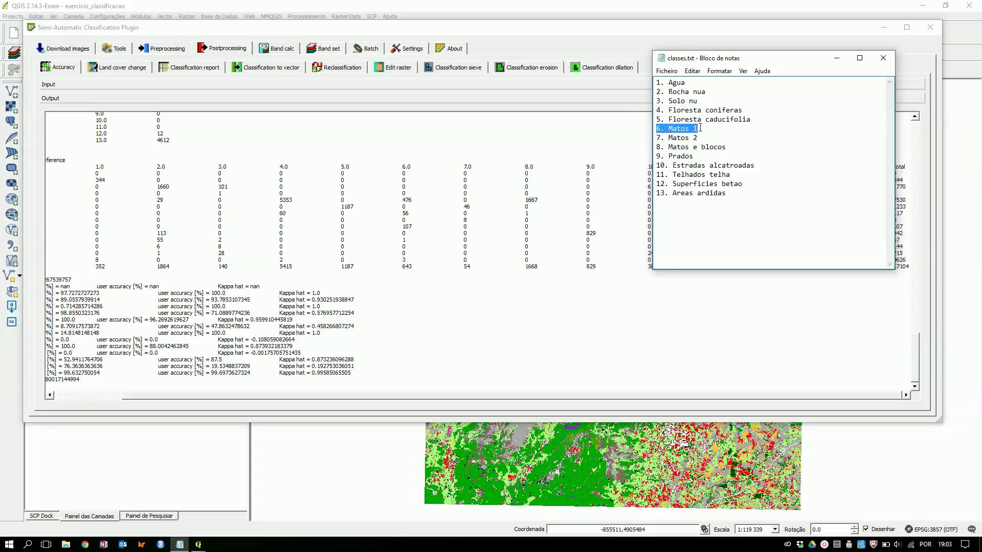
{"action": "left_click_drag", "start_coordinate": [726, 147], "coordinate": [656, 147]}
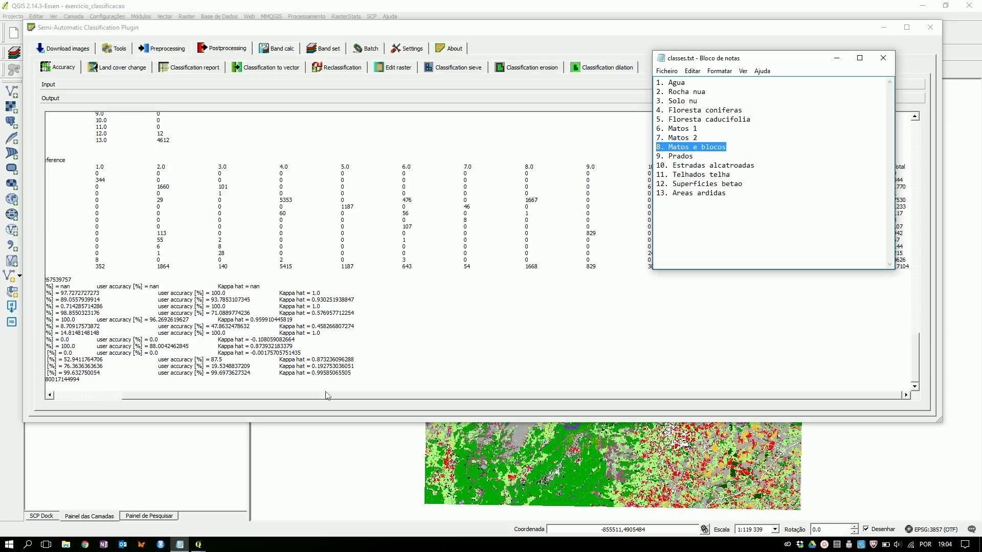
Return to the accuracy output and examine the class 4 statistics, focusing on its user accuracy
{"action": "left_click_drag", "start_coordinate": [328, 399], "coordinate": [232, 401]}
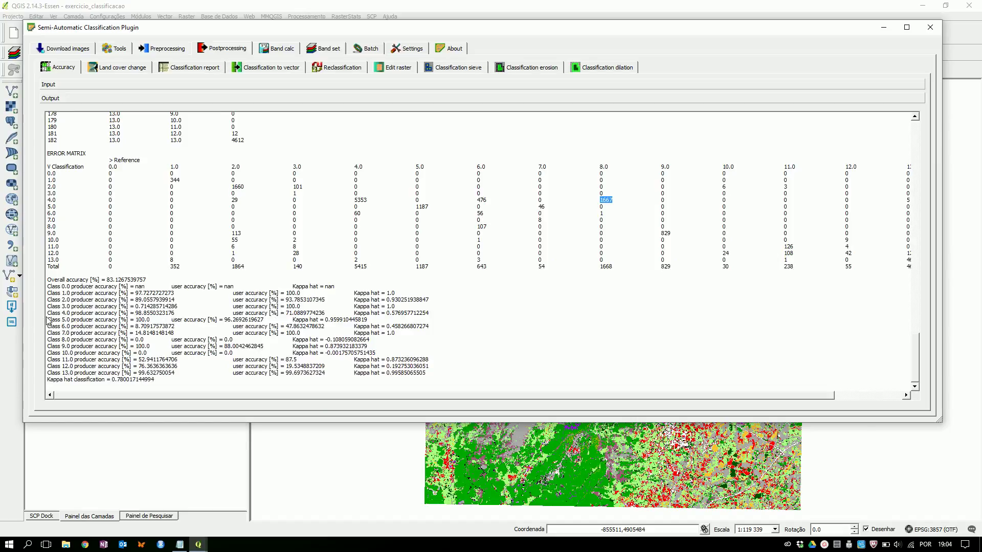
{"action": "left_click_drag", "start_coordinate": [48, 313], "coordinate": [446, 309]}
{"action": "left_click", "coordinate": [447, 310]}
{"action": "left_click_drag", "start_coordinate": [331, 314], "coordinate": [236, 318]}
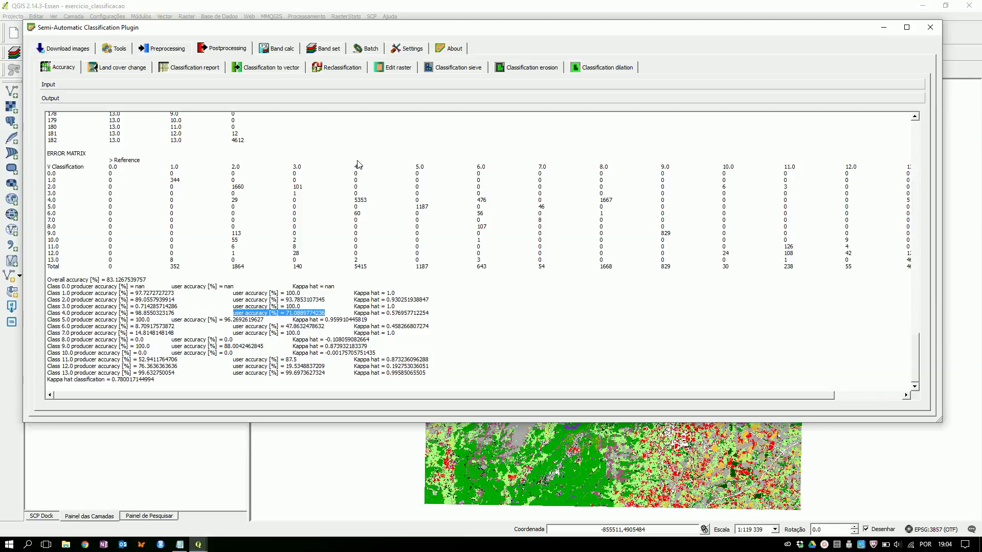
Compare the correctly classified class 4 pixel count with the reference class 4 total and examine the class 4 producer accuracy
{"action": "left_click", "coordinate": [364, 205]}
{"action": "key", "text": "shift+Home"}
{"action": "triple_click", "coordinate": [364, 205]}
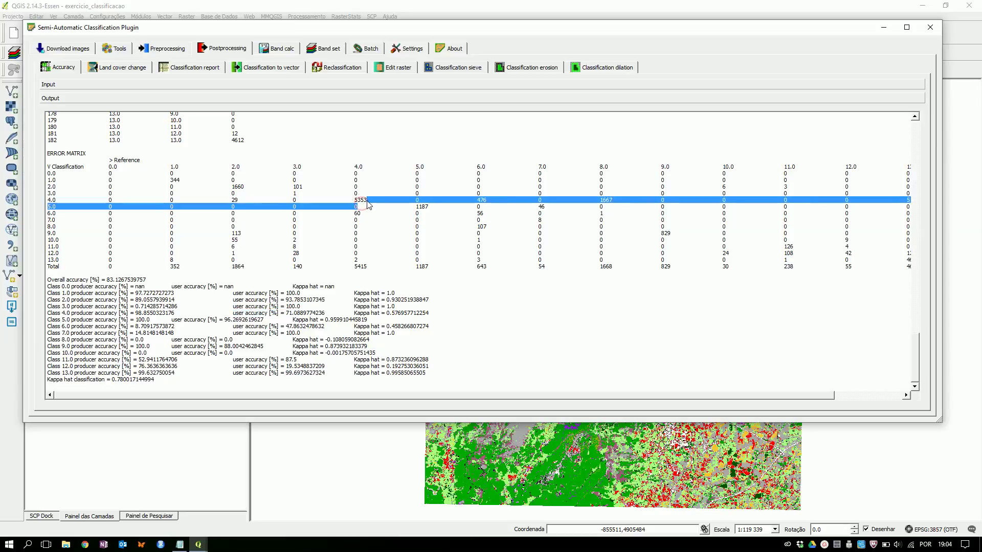
{"action": "left_click", "coordinate": [358, 205]}
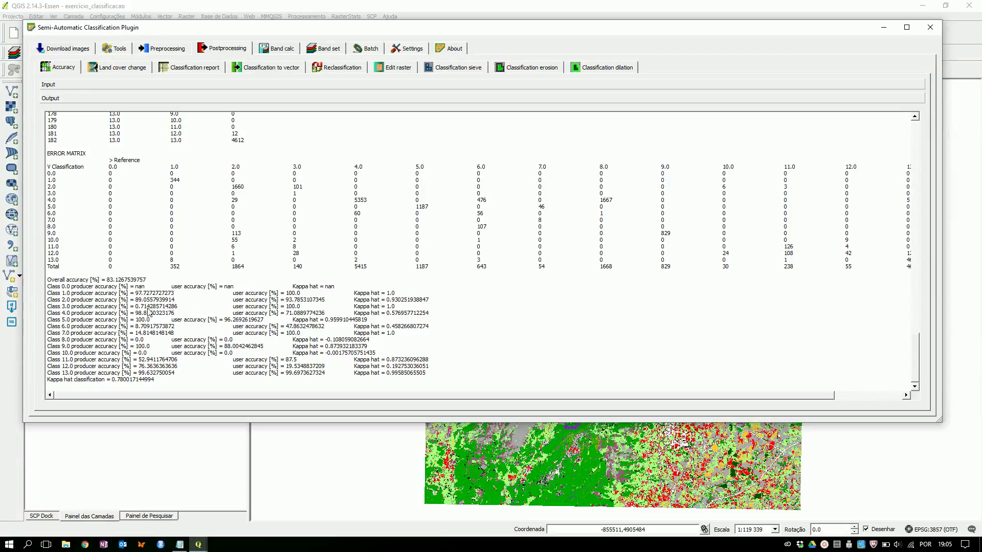
{"action": "mouse_move", "coordinate": [364, 267]}
{"action": "left_mouse_down"}
{"action": "mouse_move", "coordinate": [356, 269]}
{"action": "mouse_move", "coordinate": [368, 267]}
{"action": "left_mouse_up"}
{"action": "left_click", "coordinate": [354, 266]}
{"action": "left_click_drag", "start_coordinate": [367, 200], "coordinate": [355, 204]}
{"action": "left_click_drag", "start_coordinate": [133, 313], "coordinate": [175, 314]}
{"action": "left_click", "coordinate": [173, 323]}
Examine the class 8 producer and user accuracy and look up the class 8 name in classes.txt
{"action": "left_click_drag", "start_coordinate": [46, 340], "coordinate": [237, 346]}
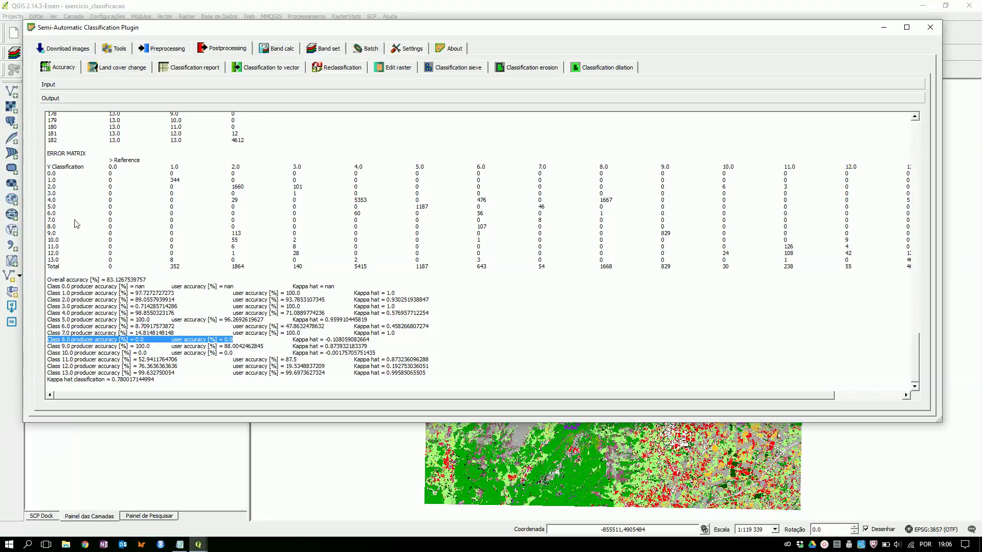
{"action": "left_click_drag", "start_coordinate": [46, 227], "coordinate": [125, 229]}
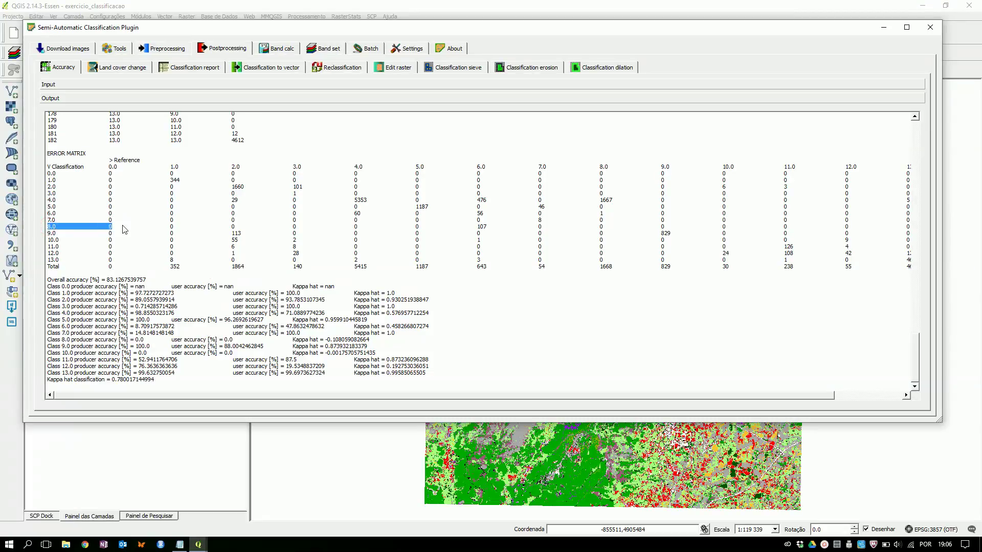
{"action": "left_click", "coordinate": [179, 544]}
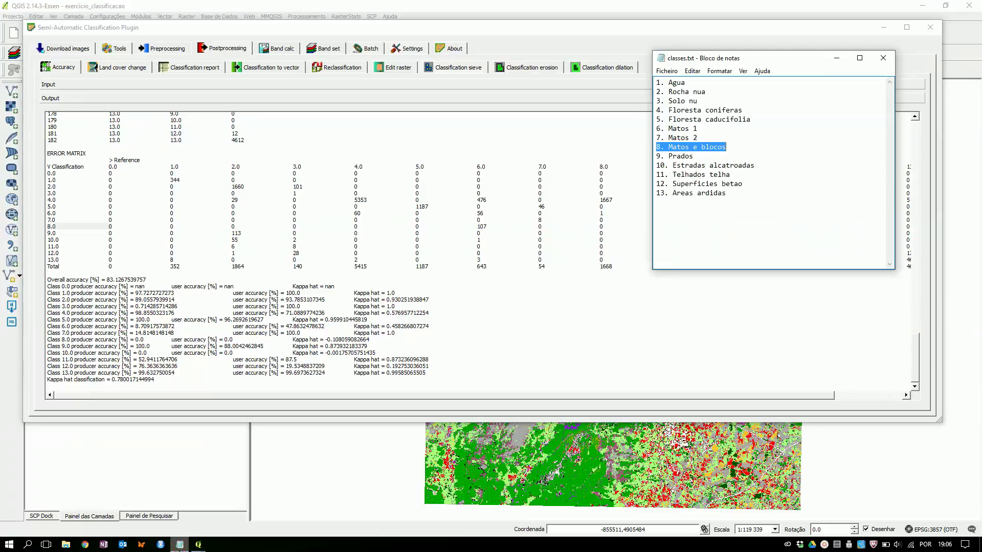
{"action": "left_click", "coordinate": [179, 544]}
Examine the class 8 row of the error matrix across all reference classes, focusing on its pixels under reference class 6
{"action": "left_click_drag", "start_coordinate": [47, 225], "coordinate": [487, 231]}
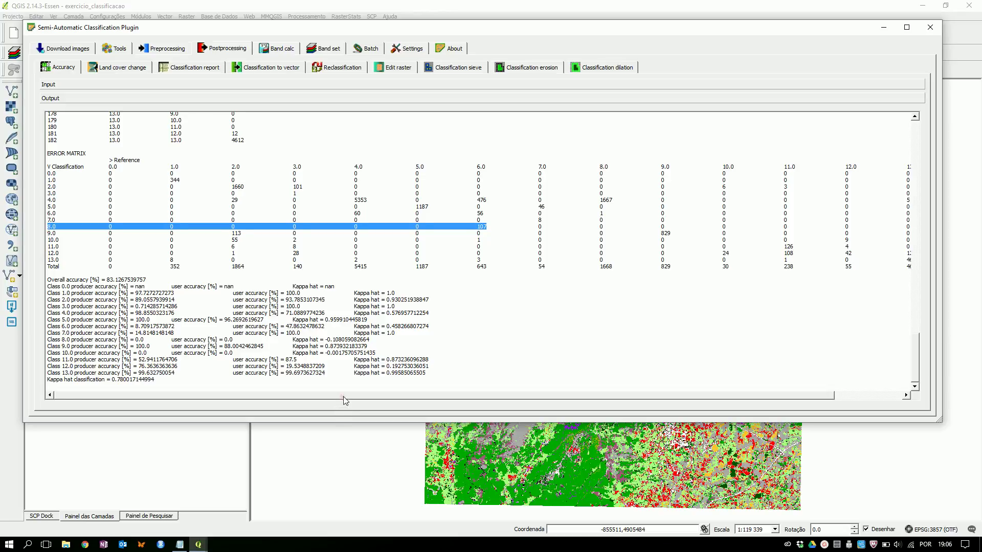
{"action": "scroll", "coordinate": [343, 398], "scroll_direction": "right", "scroll_amount": 2}
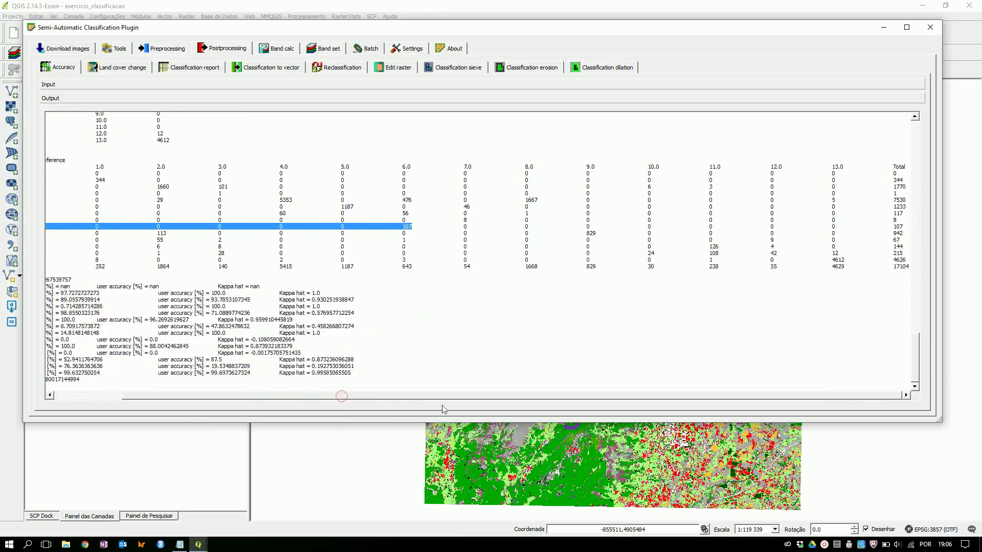
{"action": "left_click", "coordinate": [182, 547]}
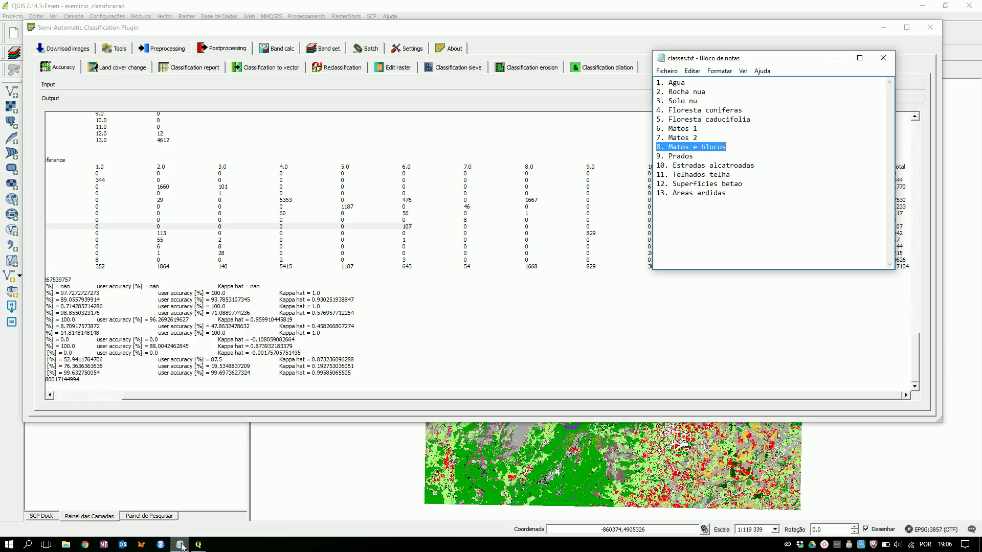
{"action": "left_click", "coordinate": [182, 547]}
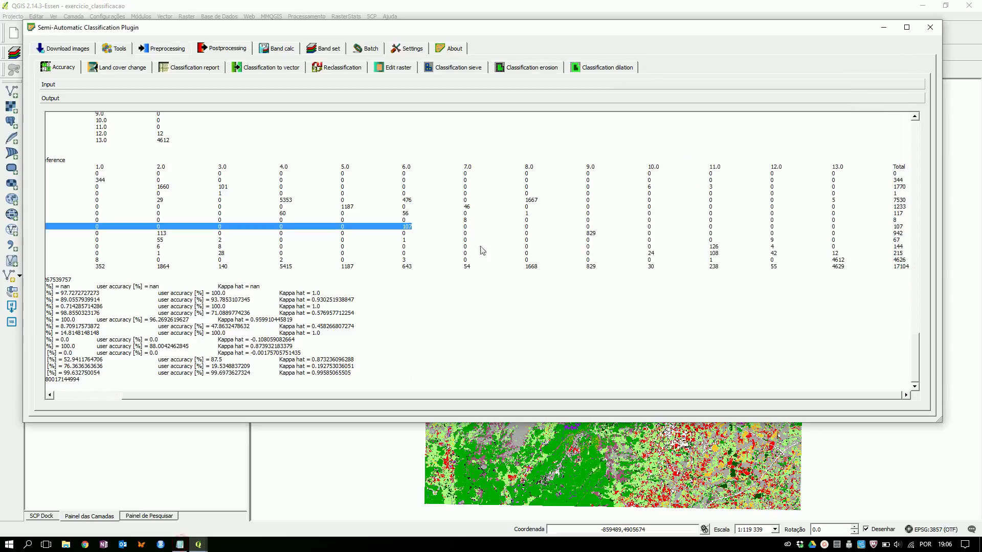
{"action": "double_click", "coordinate": [412, 226]}
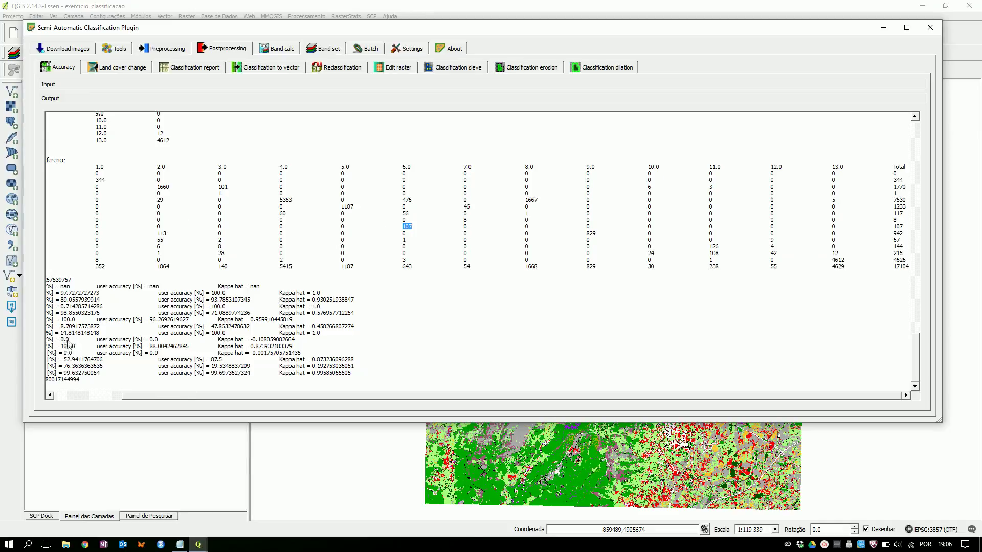
{"action": "left_click", "coordinate": [208, 401]}
{"action": "left_click_drag", "start_coordinate": [165, 400], "coordinate": [82, 401]}
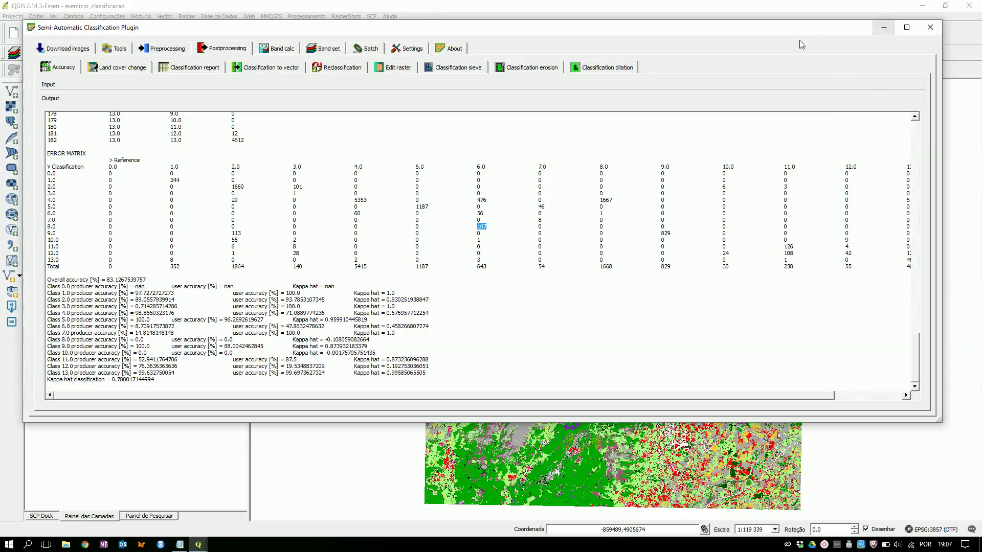
Examine the overall accuracy and the Kappa hat classification value beneath the error matrix
{"action": "left_click_drag", "start_coordinate": [760, 36], "coordinate": [777, 61]}
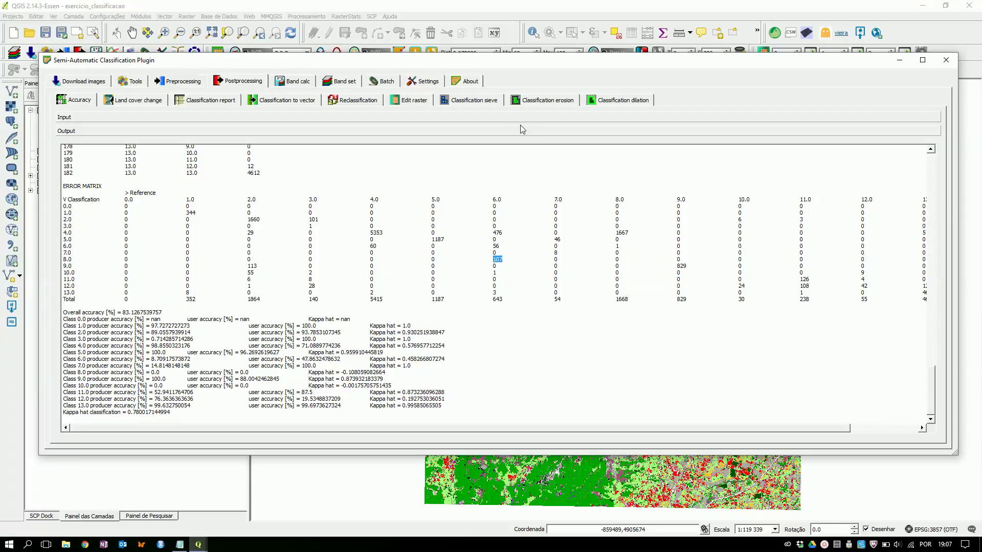
{"action": "left_click_drag", "start_coordinate": [521, 63], "coordinate": [517, 37]}
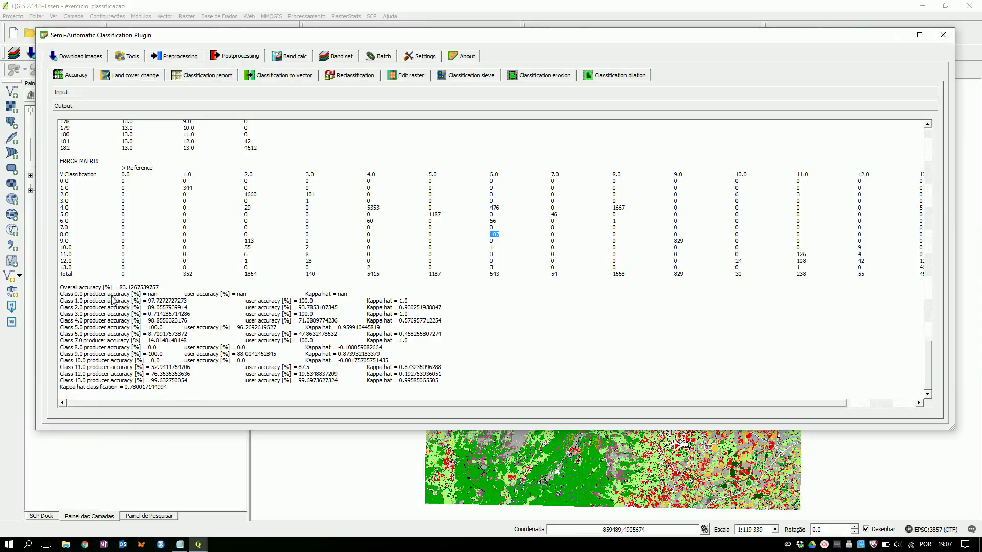
{"action": "left_click_drag", "start_coordinate": [60, 288], "coordinate": [163, 292]}
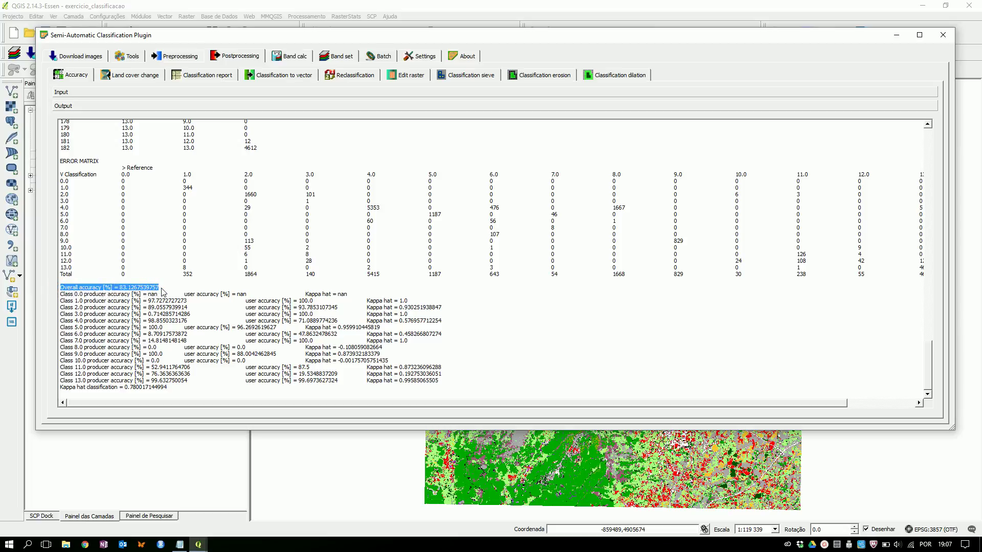
{"action": "left_click_drag", "start_coordinate": [120, 287], "coordinate": [163, 292]}
{"action": "left_click_drag", "start_coordinate": [125, 390], "coordinate": [157, 395]}
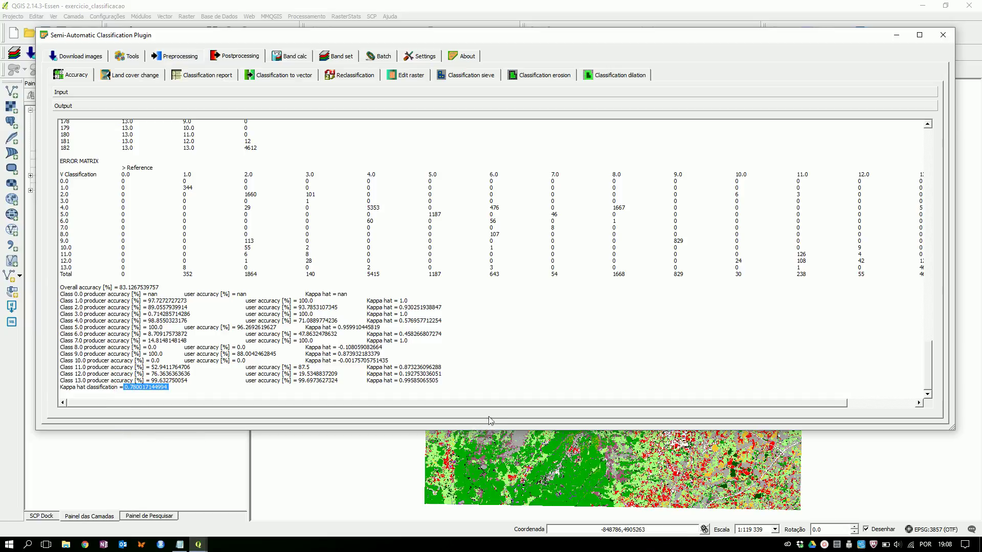
{"action": "left_click_drag", "start_coordinate": [491, 408], "coordinate": [471, 408]}
{"action": "left_click_drag", "start_coordinate": [340, 39], "coordinate": [338, 62]}
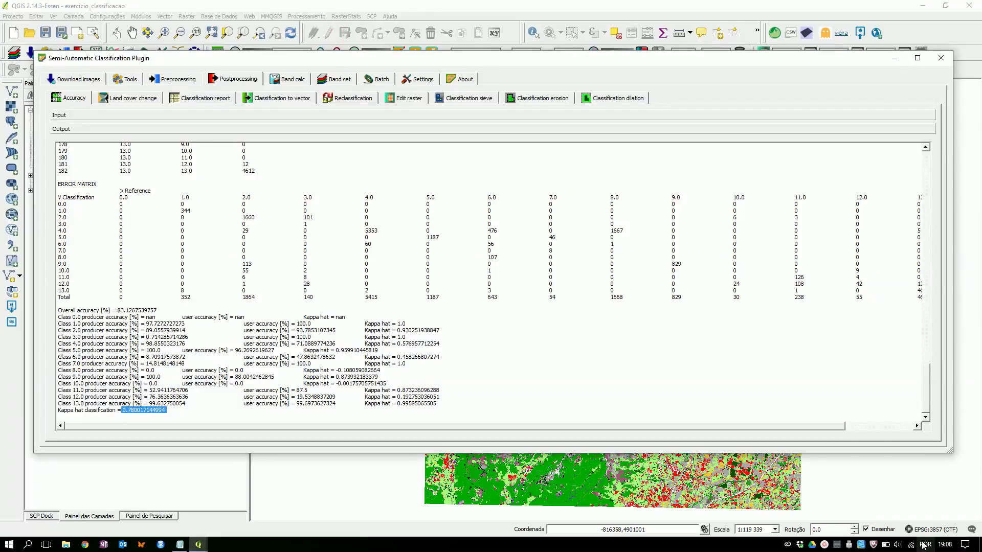
{"action": "left_click", "coordinate": [861, 545]}
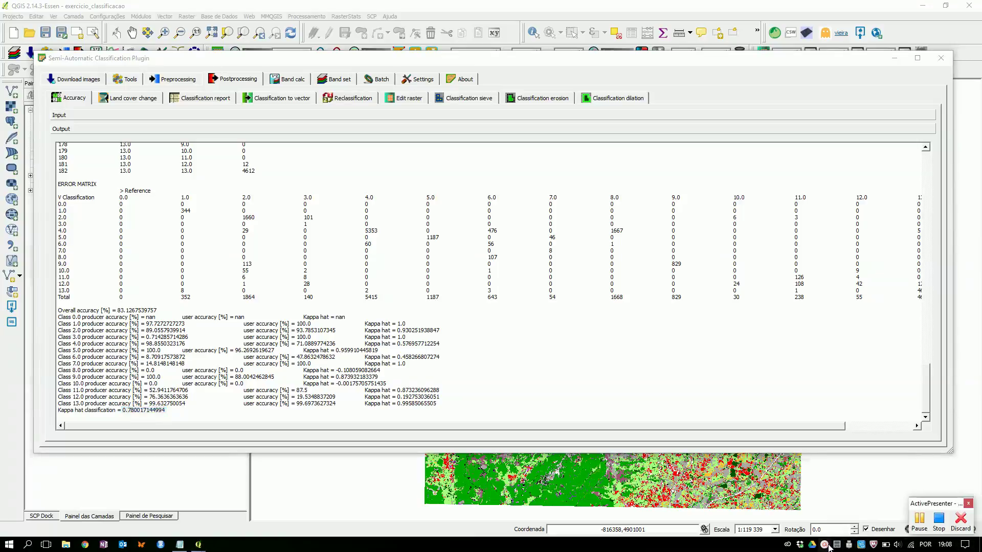
{"action": "left_click", "coordinate": [924, 525]}
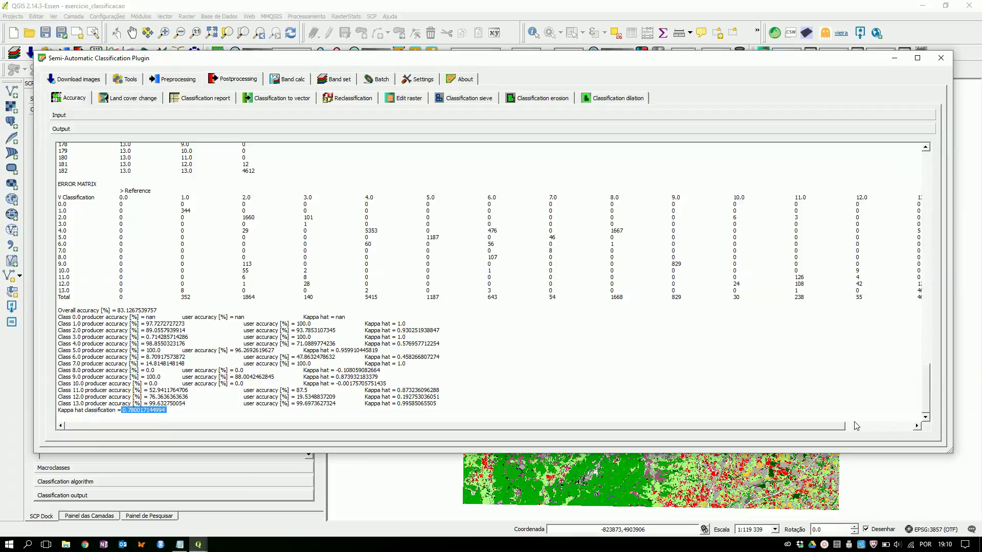
{"action": "left_click", "coordinate": [423, 373]}
{"action": "left_click_drag", "start_coordinate": [493, 61], "coordinate": [498, 61]}
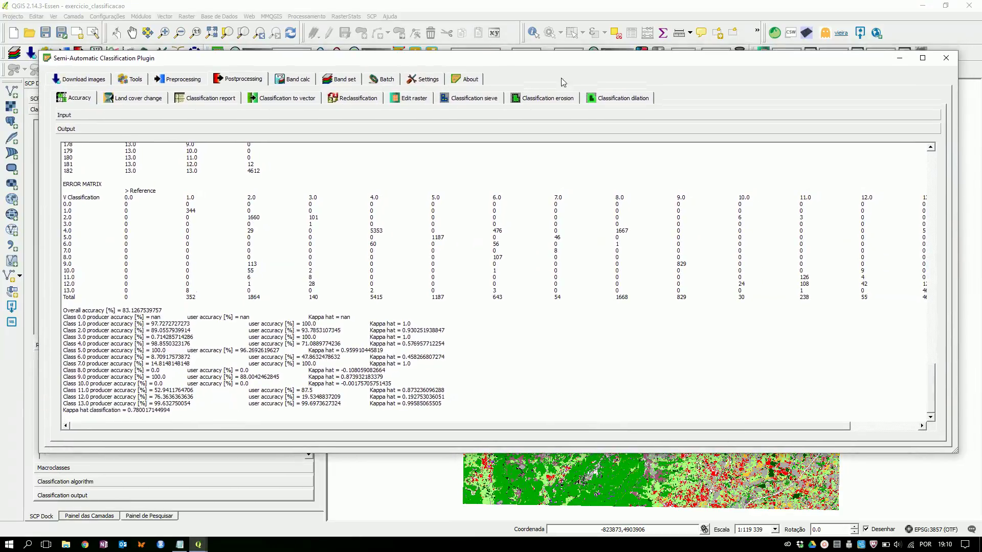
Minimize the accuracy window and plot the spectral signatures of all 13 classes in the ROI Signature list in a maximized plot window
{"action": "left_click", "coordinate": [899, 62]}
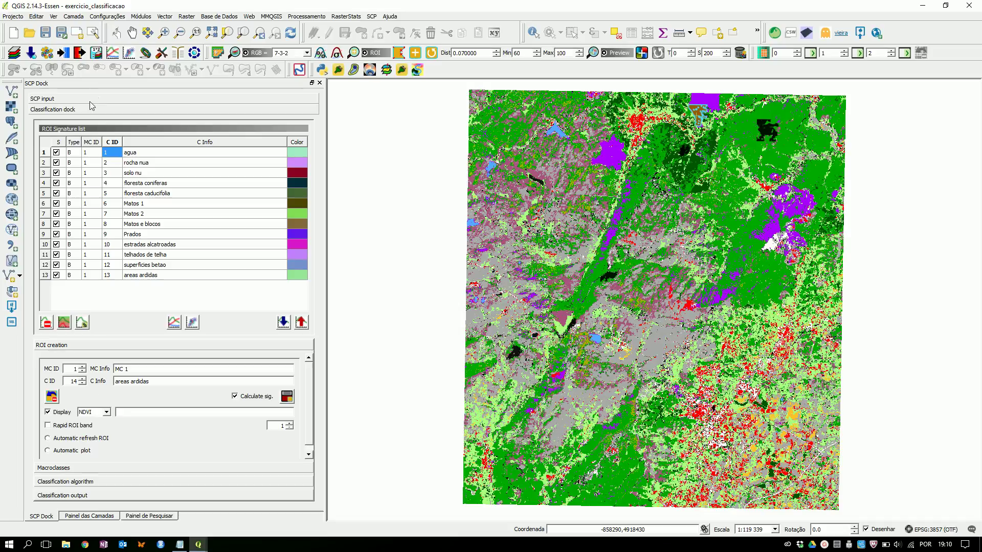
{"action": "left_click", "coordinate": [44, 152]}
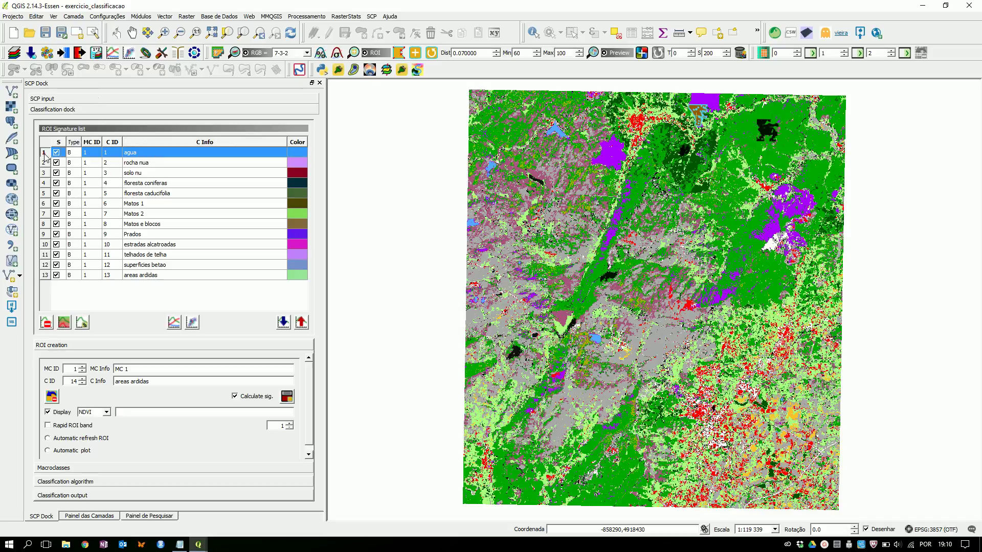
{"action": "left_click", "coordinate": [45, 275], "text": "shift"}
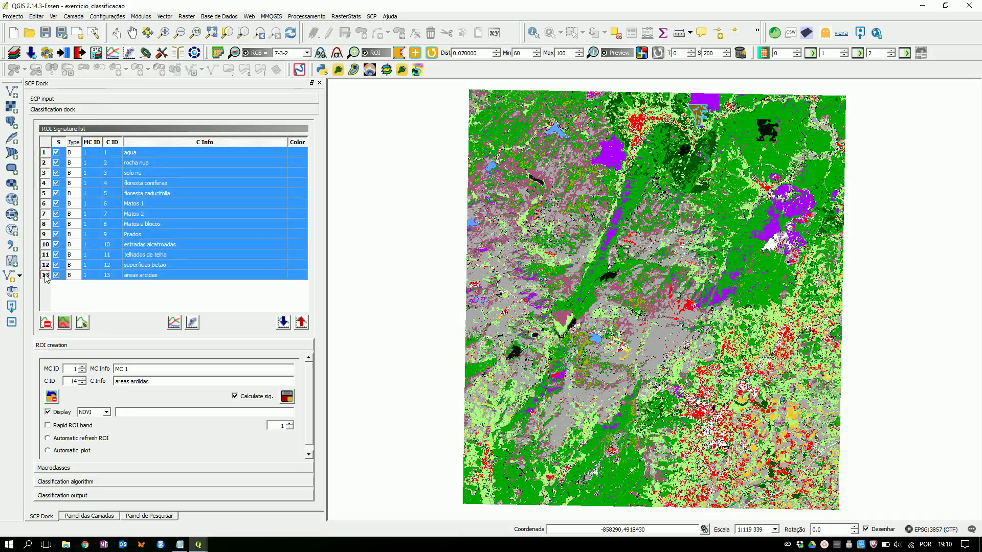
{"action": "left_click", "coordinate": [176, 324]}
{"action": "double_click", "coordinate": [739, 35]}
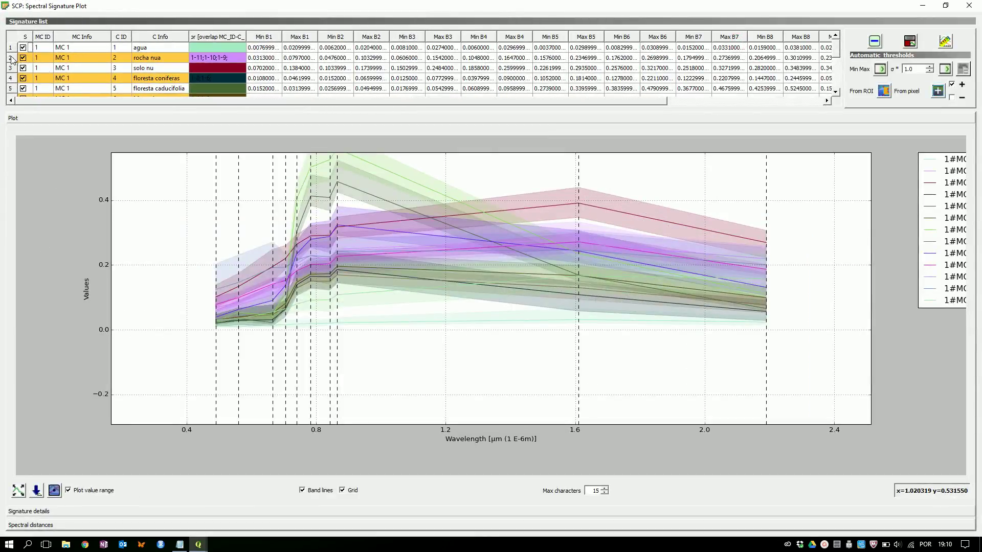
Exclude the agua, rocha nua, solo nu and floresta caducifolia signatures from the spectral plot
{"action": "left_click", "coordinate": [11, 58]}
{"action": "left_click", "coordinate": [23, 48]}
{"action": "left_click", "coordinate": [23, 58]}
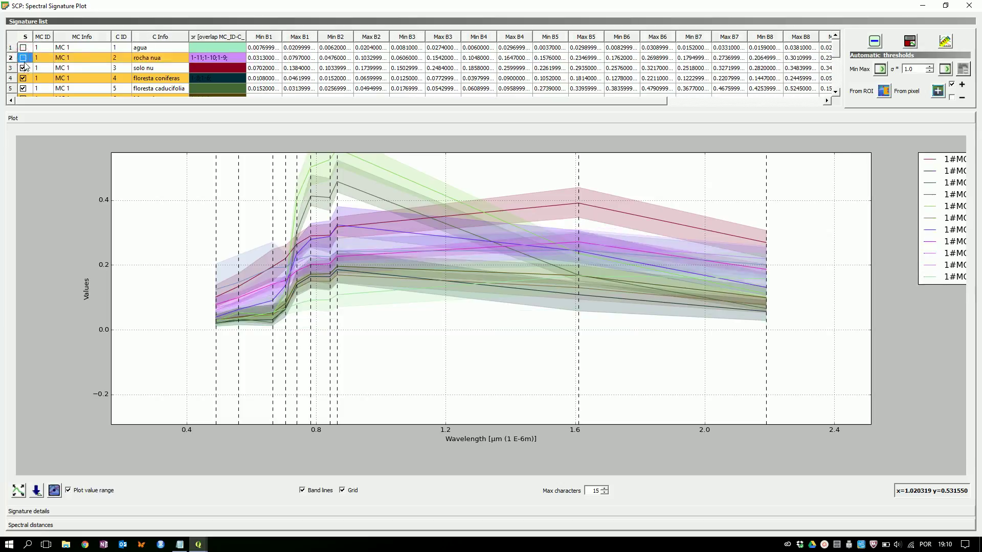
{"action": "left_click", "coordinate": [23, 68]}
{"action": "left_click", "coordinate": [23, 78]}
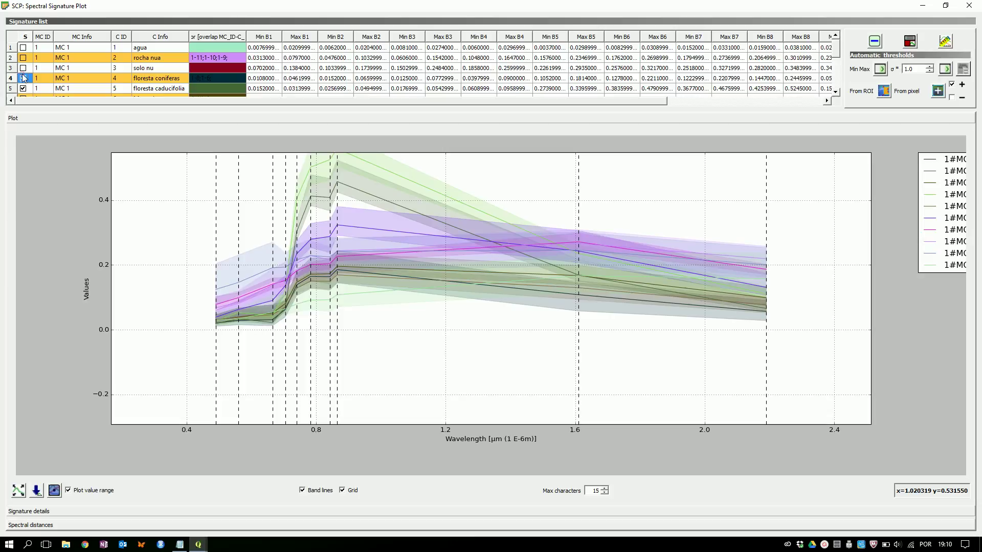
{"action": "scroll", "coordinate": [53, 70], "scroll_direction": "down", "scroll_amount": 1}
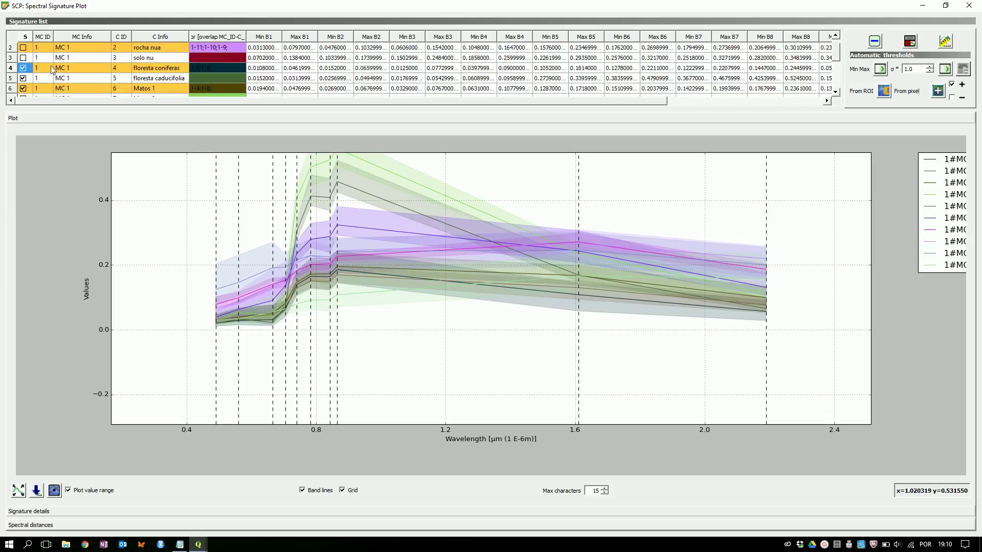
{"action": "left_click", "coordinate": [23, 78]}
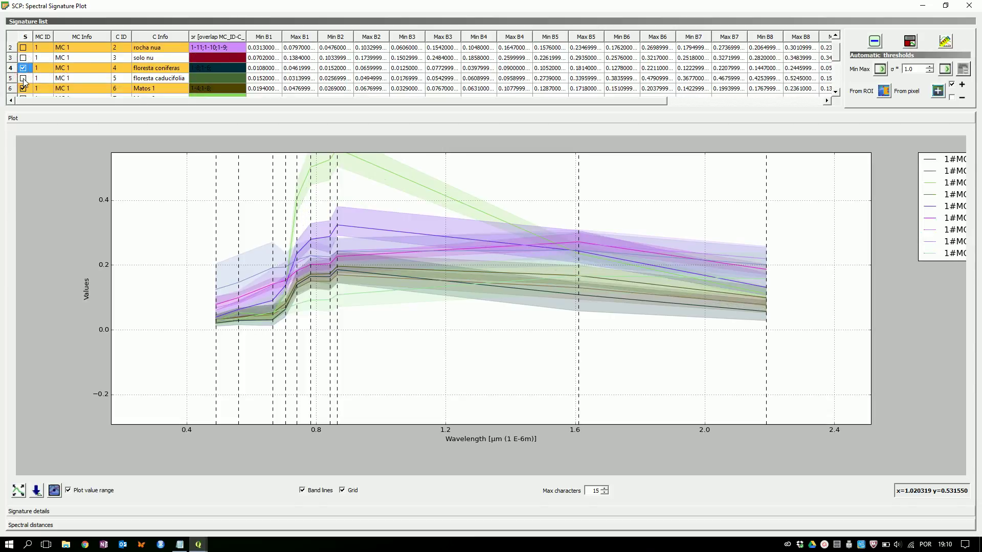
Exclude Matos 2, Prados, estradas alcatroadas, telhados de telha, superficies betao and areas ardidas from the spectral plot
{"action": "scroll", "coordinate": [24, 82], "scroll_direction": "down", "scroll_amount": 1}
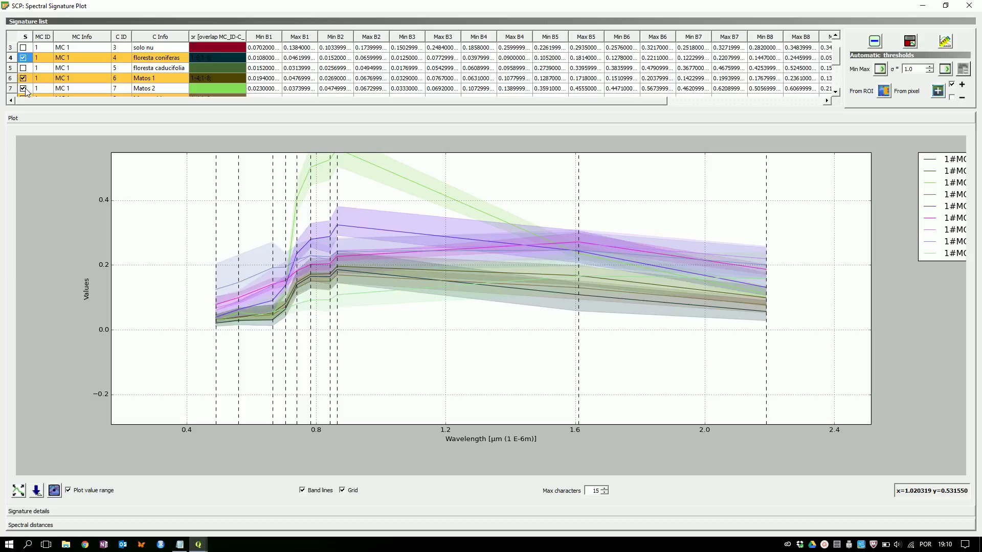
{"action": "left_click", "coordinate": [23, 89]}
{"action": "scroll", "coordinate": [23, 90], "scroll_direction": "down", "scroll_amount": 2}
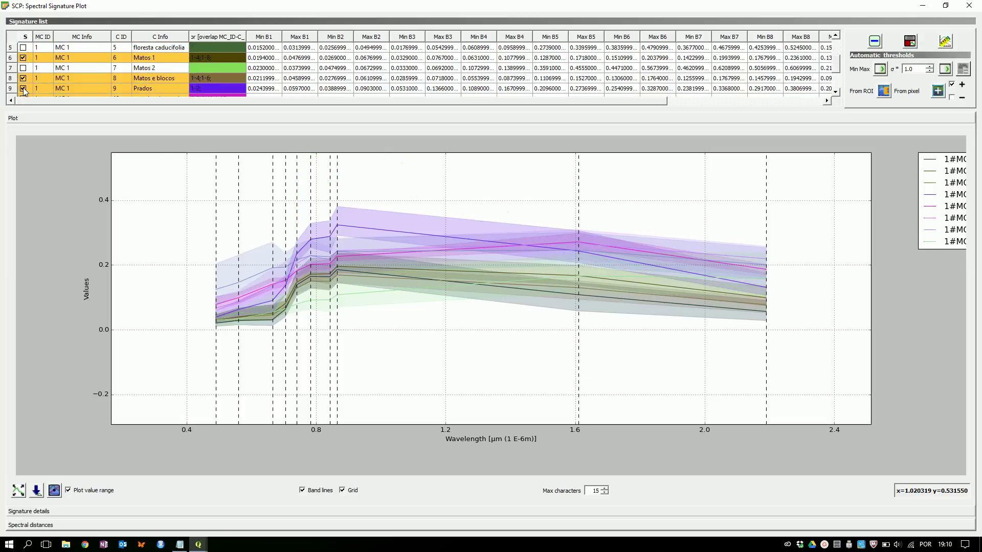
{"action": "left_click", "coordinate": [23, 89]}
{"action": "scroll", "coordinate": [23, 90], "scroll_direction": "down", "scroll_amount": 2}
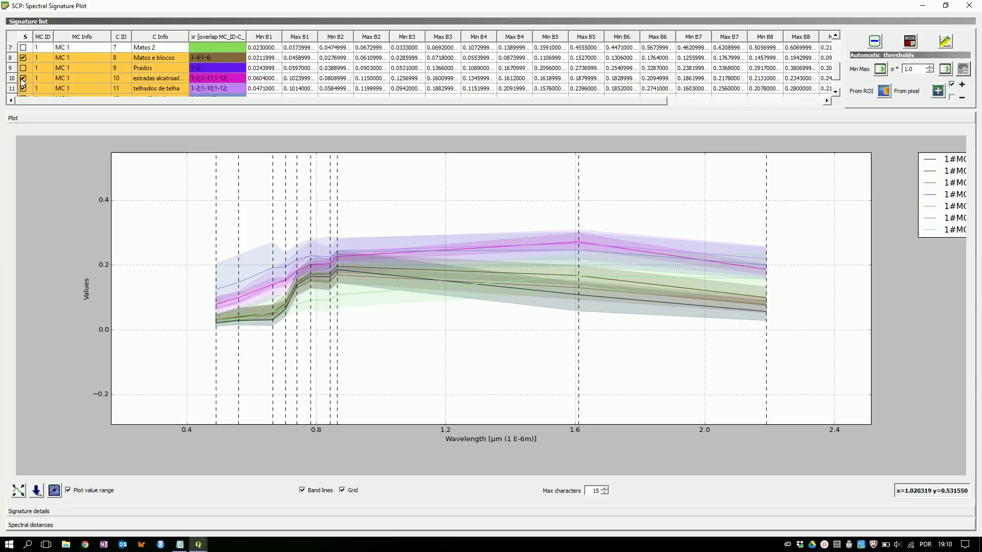
{"action": "left_click", "coordinate": [23, 89]}
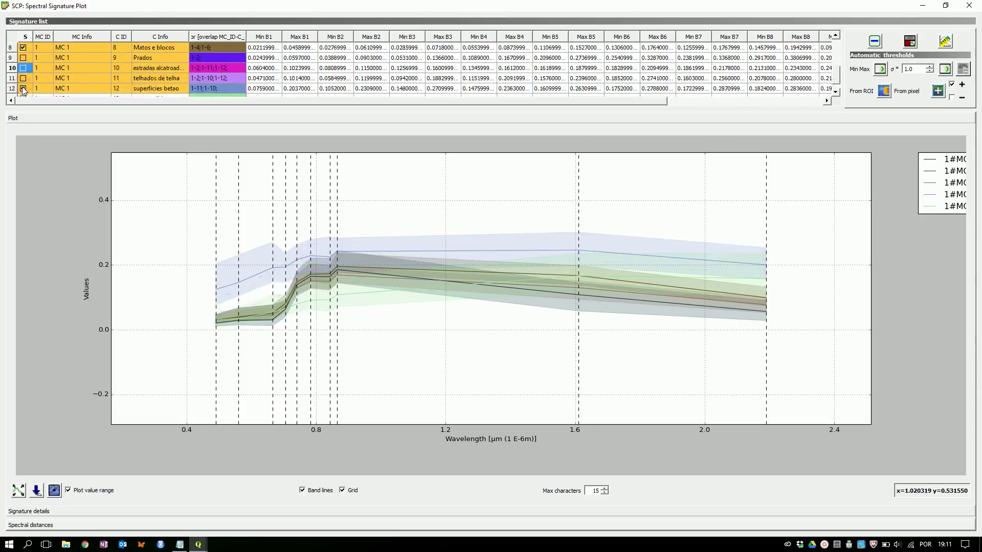
{"action": "scroll", "coordinate": [23, 89], "scroll_direction": "down", "scroll_amount": 2}
{"action": "left_click", "coordinate": [23, 81]}
{"action": "left_click", "coordinate": [24, 91]}
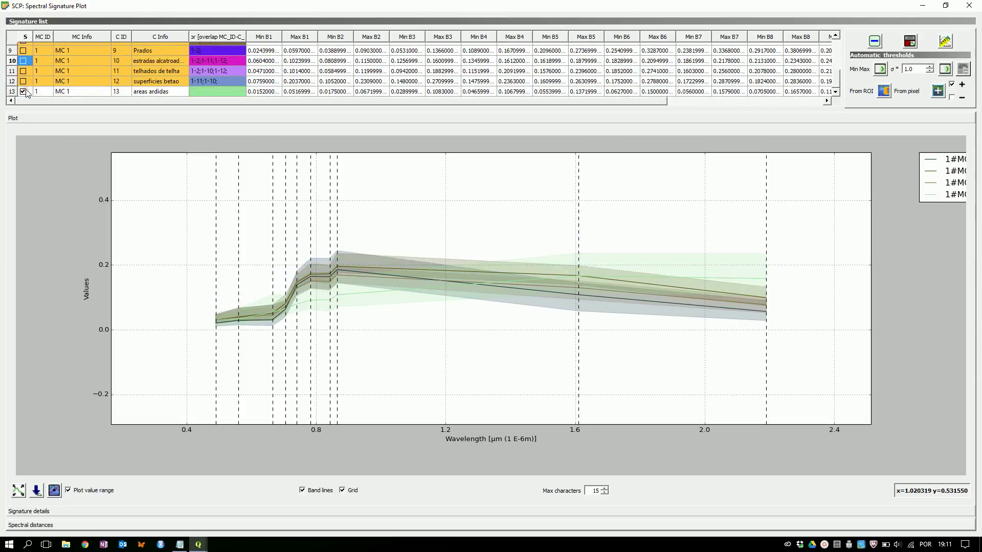
Fit the spectral plot to the data of the floresta coniferas, Matos 1 and Matos e blocos signatures
{"action": "scroll", "coordinate": [29, 91], "scroll_direction": "up", "scroll_amount": 4}
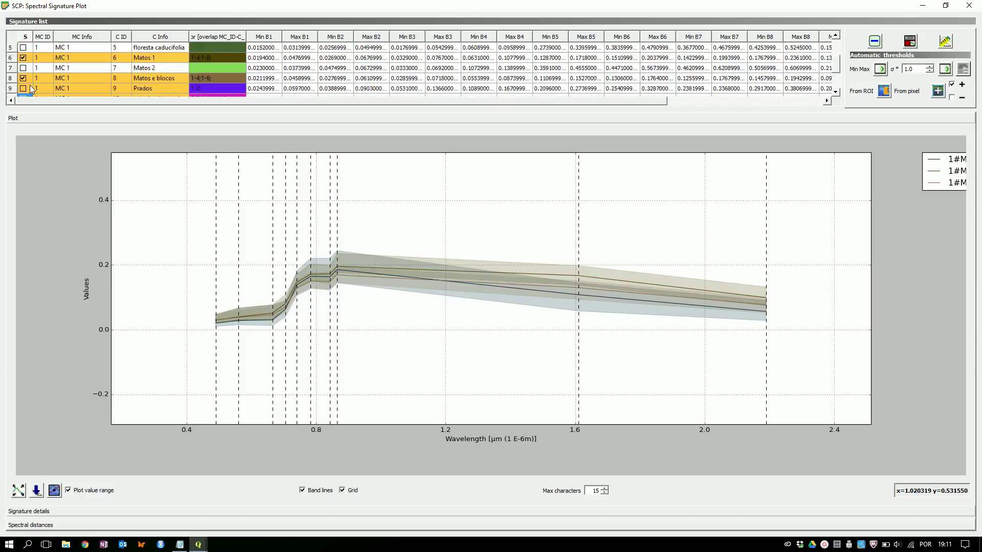
{"action": "scroll", "coordinate": [31, 89], "scroll_direction": "up", "scroll_amount": 3}
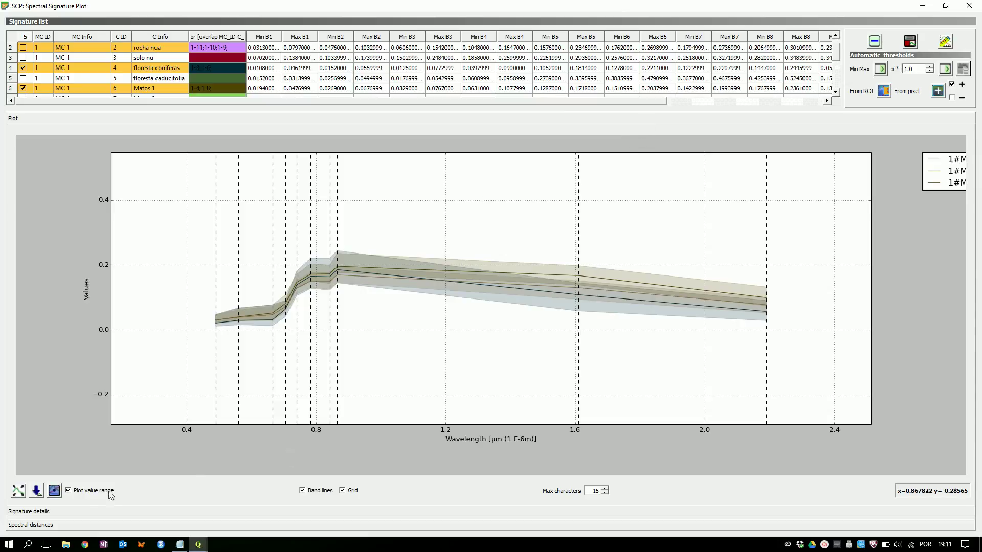
{"action": "left_click", "coordinate": [17, 491]}
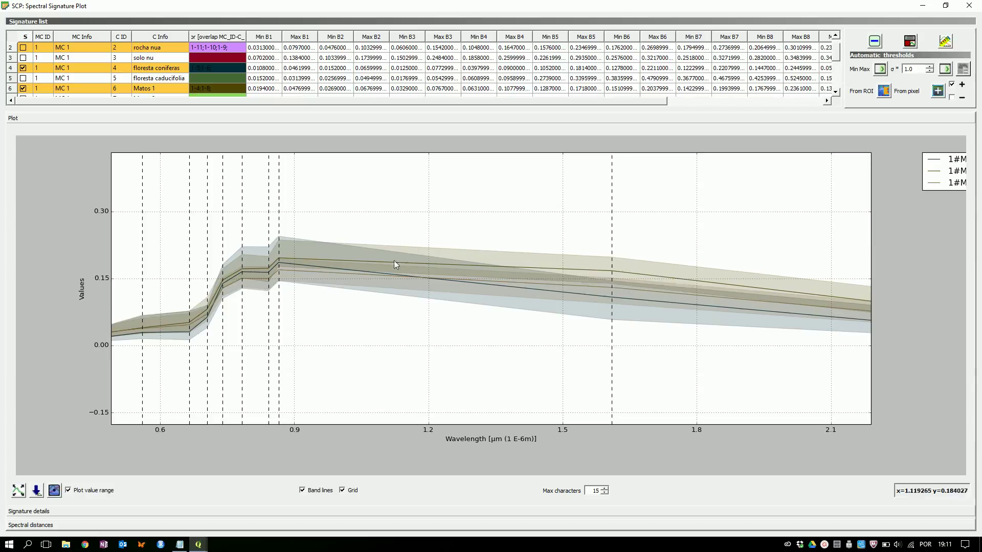
Switch the floresta coniferas signature off and on repeatedly to compare its curve with Matos 1 and Matos e blocos
{"action": "left_click", "coordinate": [23, 68]}
{"action": "left_click", "coordinate": [23, 68]}
{"action": "left_click", "coordinate": [23, 68]}
{"action": "left_click", "coordinate": [23, 68]}
{"action": "left_click", "coordinate": [23, 68]}
{"action": "left_click", "coordinate": [23, 68]}
{"action": "left_click", "coordinate": [23, 68]}
{"action": "left_click", "coordinate": [23, 68]}
Switch the Matos 1 signature off and on repeatedly to compare its curve with floresta coniferas and Matos e blocos
{"action": "left_click", "coordinate": [23, 89]}
{"action": "left_click", "coordinate": [23, 89]}
{"action": "left_click", "coordinate": [23, 88]}
{"action": "left_click", "coordinate": [23, 88]}
{"action": "left_click", "coordinate": [23, 88]}
{"action": "left_click", "coordinate": [23, 88]}
{"action": "left_click", "coordinate": [23, 89]}
{"action": "left_click", "coordinate": [23, 89]}
Exclude floresta coniferas from the plot and switch Matos e blocos off and on repeatedly to compare it with Matos 1
{"action": "left_click", "coordinate": [23, 69]}
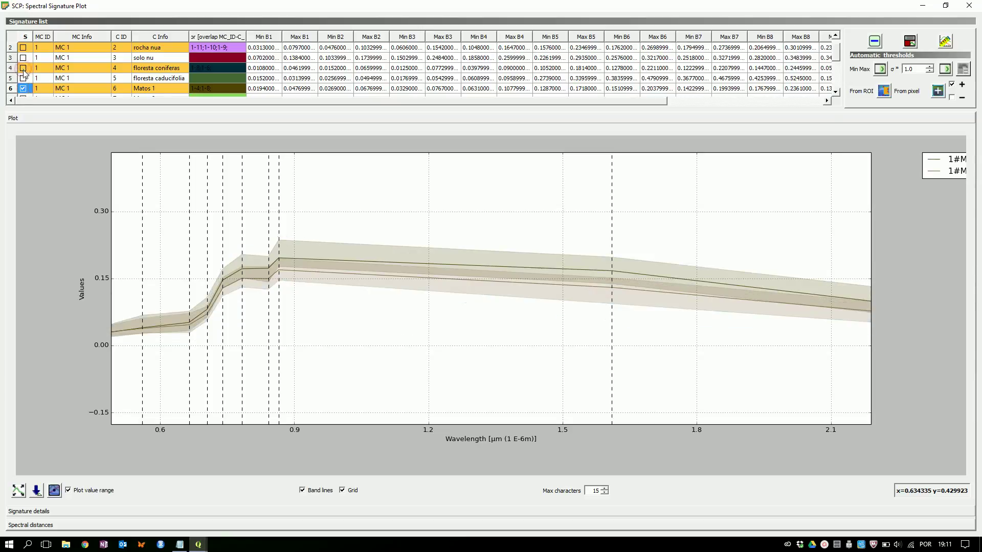
{"action": "scroll", "coordinate": [26, 94], "scroll_direction": "down", "scroll_amount": 1}
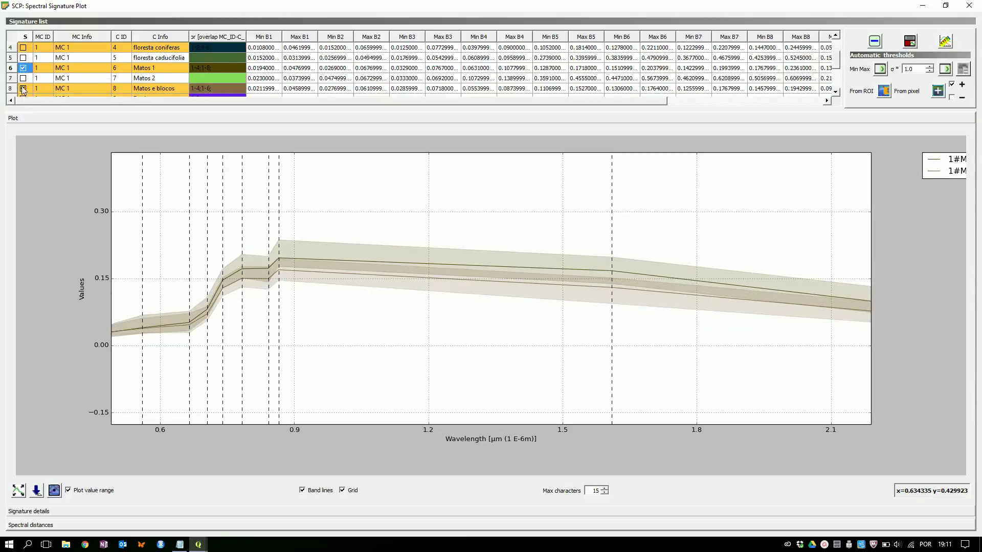
{"action": "left_click", "coordinate": [23, 89]}
{"action": "left_click", "coordinate": [23, 89]}
{"action": "left_click", "coordinate": [23, 89]}
{"action": "left_click", "coordinate": [23, 89]}
{"action": "left_click", "coordinate": [23, 89]}
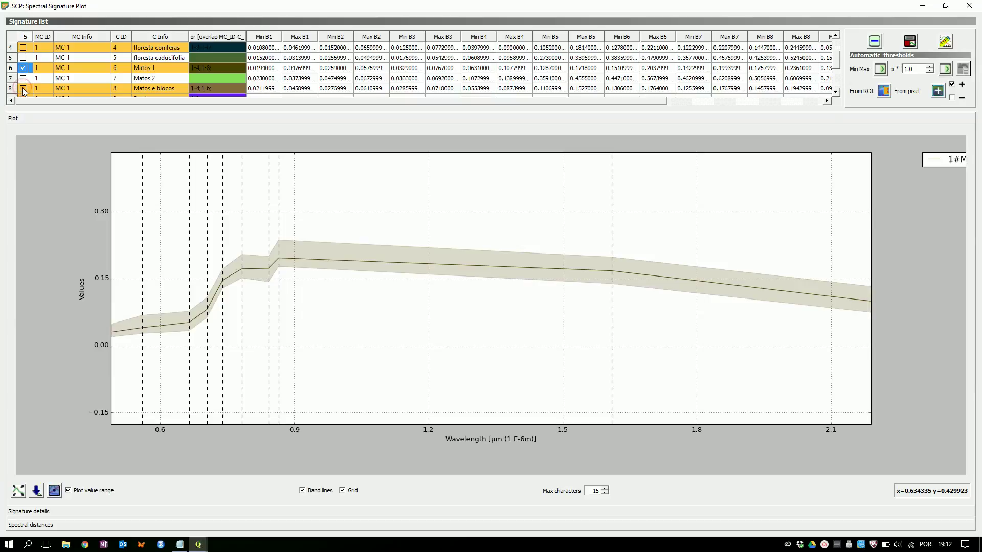
{"action": "left_click", "coordinate": [23, 89]}
{"action": "left_click", "coordinate": [23, 89]}
{"action": "left_click", "coordinate": [23, 89]}
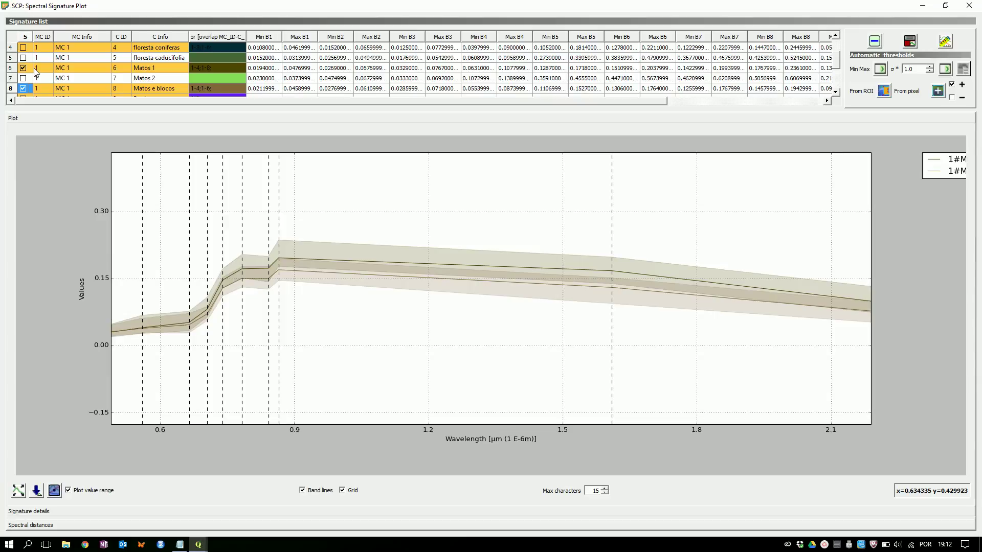
Restore the maximized spectral plot window to a floating size, then reposition and enlarge it
{"action": "scroll", "coordinate": [34, 68], "scroll_direction": "up", "scroll_amount": 1}
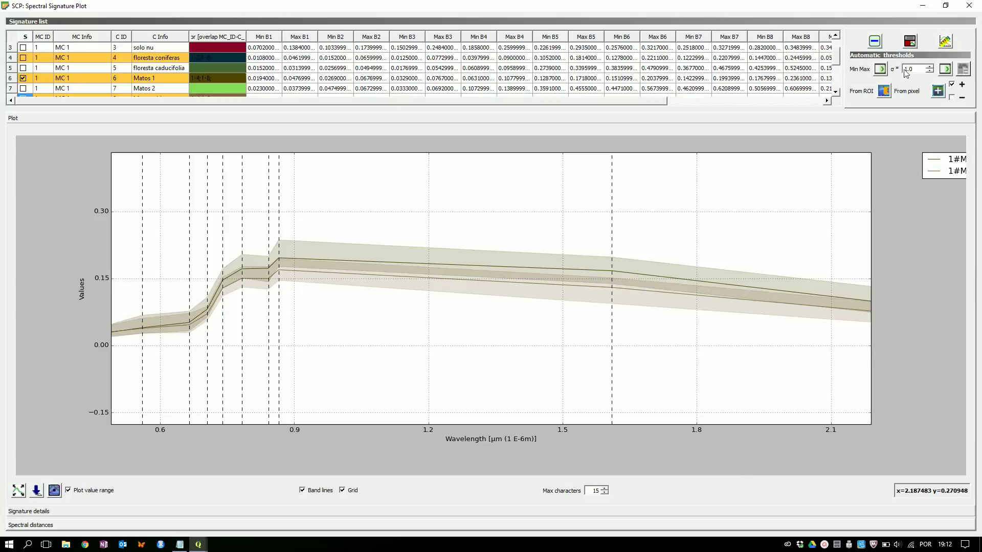
{"action": "left_click", "coordinate": [946, 6]}
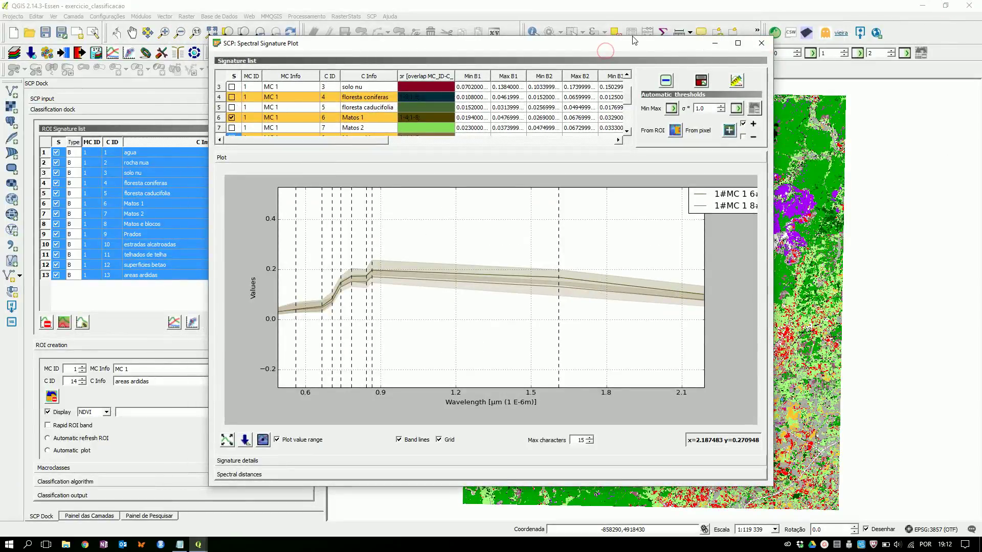
{"action": "left_click_drag", "start_coordinate": [615, 41], "coordinate": [649, 33]}
{"action": "left_click", "coordinate": [793, 39]}
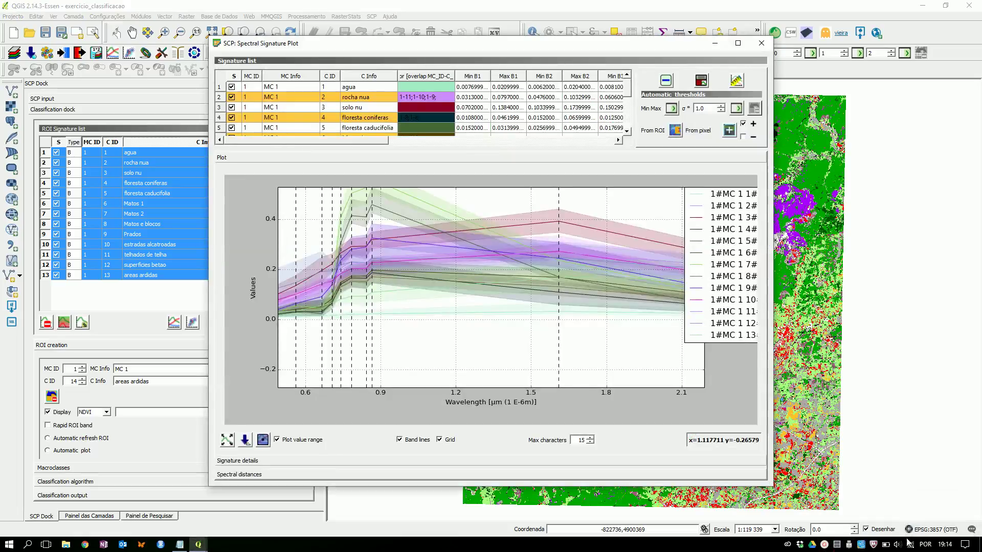
{"action": "left_click_drag", "start_coordinate": [533, 49], "coordinate": [494, 14]}
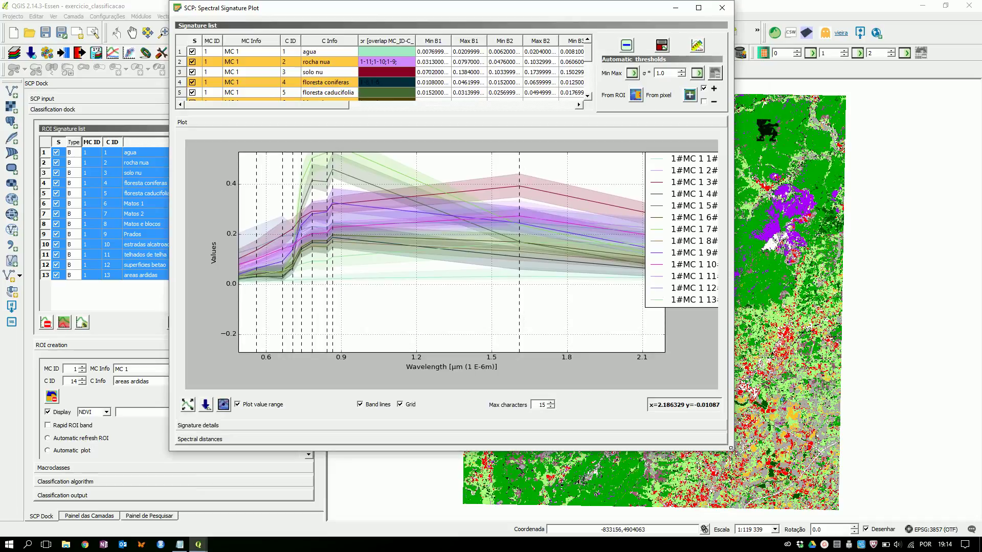
{"action": "mouse_move", "coordinate": [733, 451]}
{"action": "left_mouse_down"}
{"action": "mouse_move", "coordinate": [741, 462]}
{"action": "mouse_move", "coordinate": [869, 493]}
{"action": "left_mouse_up"}
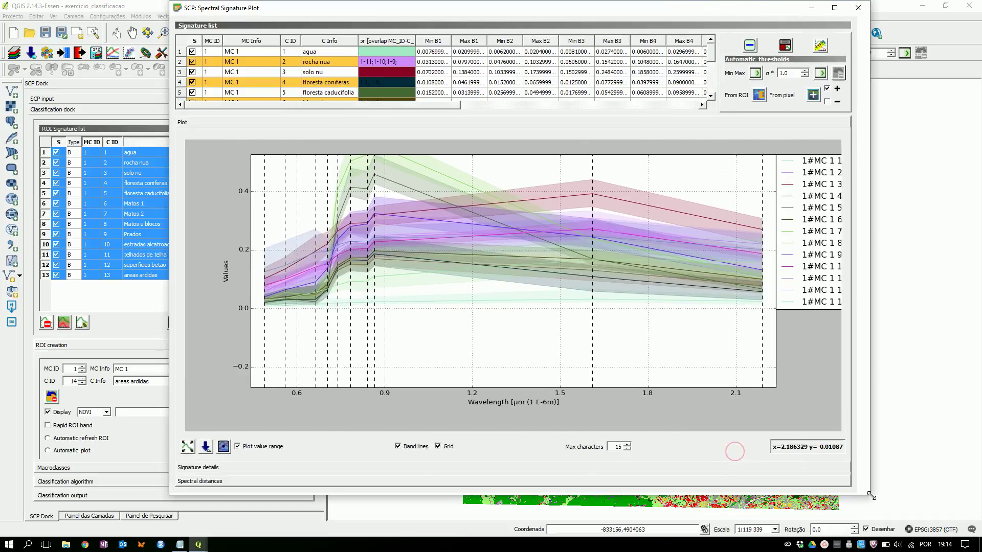
Reposition the plot legend over the lower end of the longest wavelengths so that all 13 class entries are readable
{"action": "left_click_drag", "start_coordinate": [802, 308], "coordinate": [785, 339]}
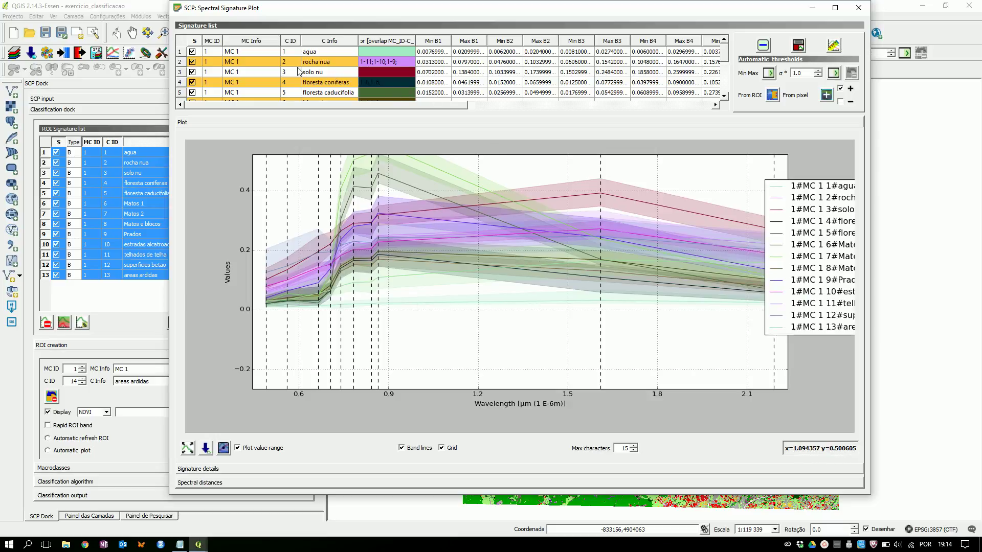
{"action": "left_click", "coordinate": [193, 53]}
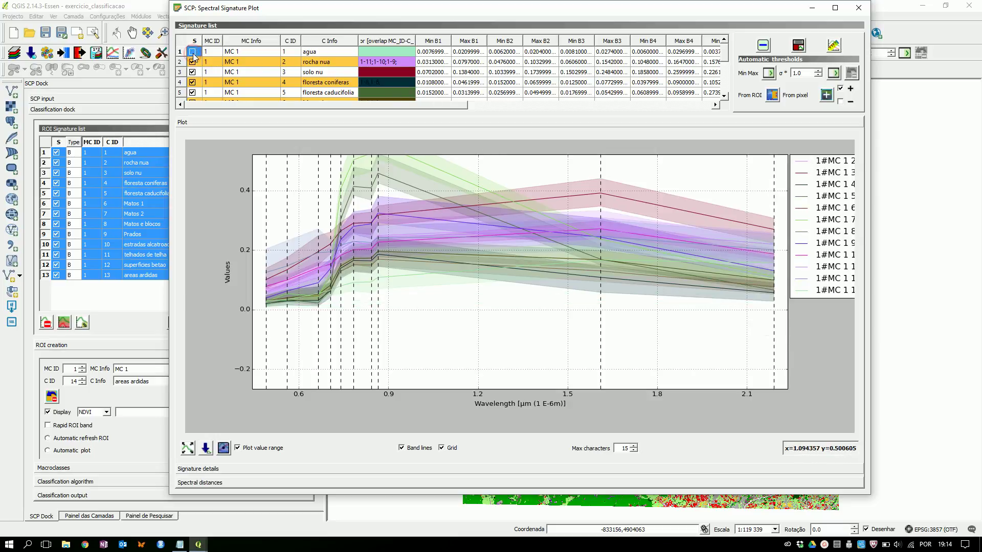
{"action": "left_click", "coordinate": [193, 52]}
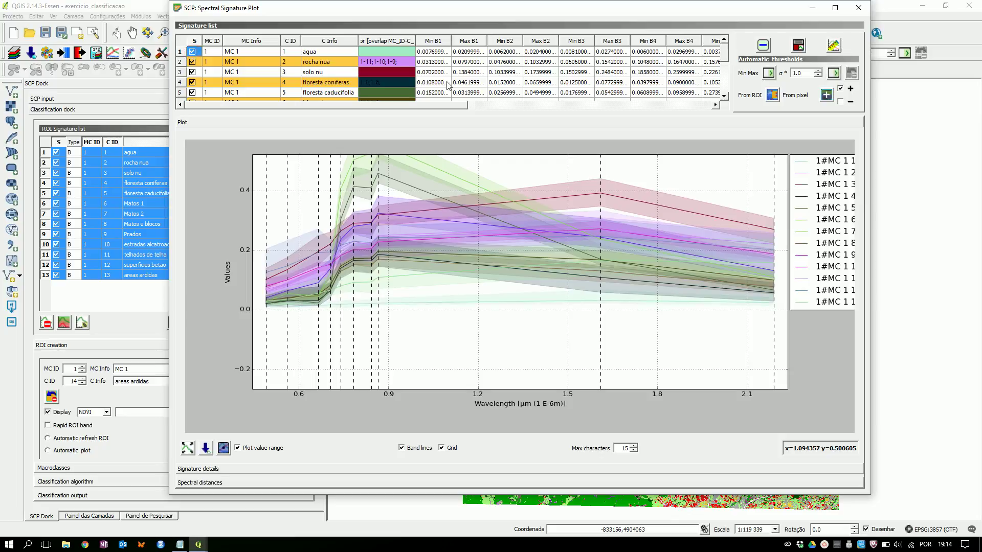
{"action": "left_click", "coordinate": [811, 167]}
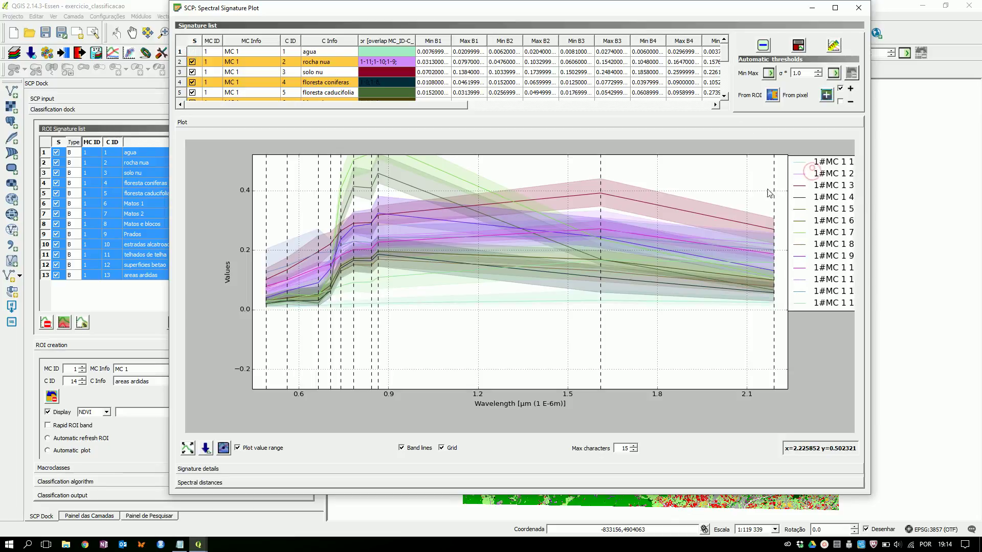
{"action": "left_click", "coordinate": [824, 249]}
{"action": "left_click", "coordinate": [788, 377]}
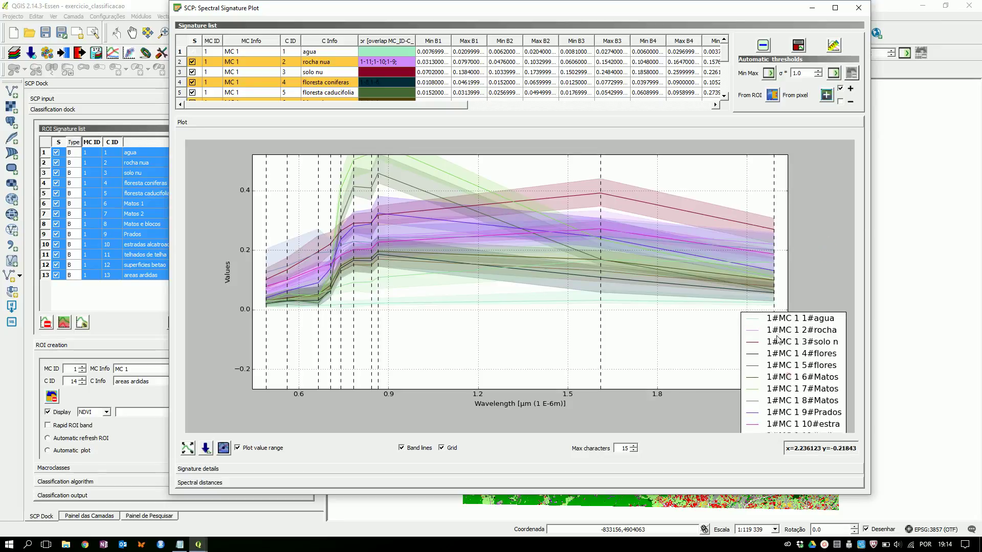
{"action": "left_click_drag", "start_coordinate": [769, 298], "coordinate": [778, 330]}
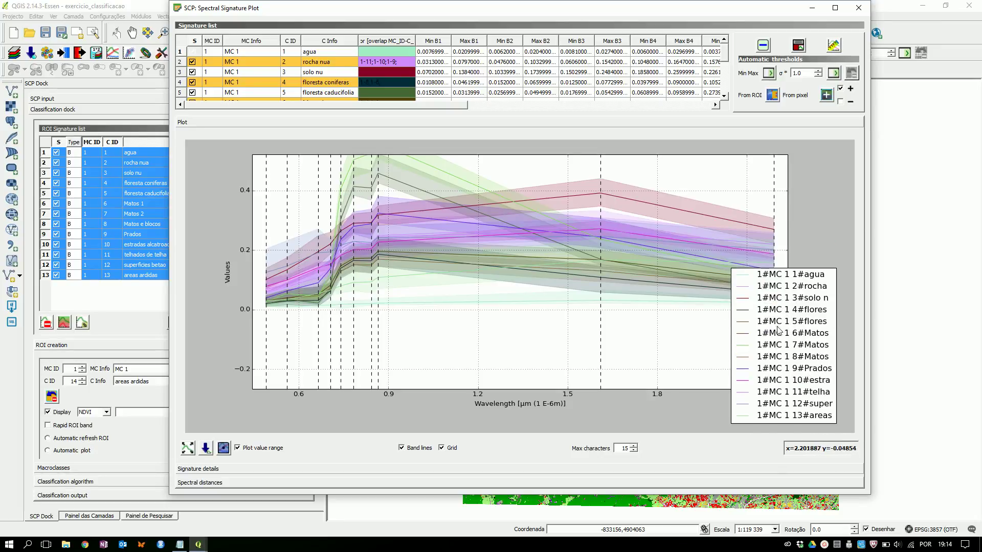
Calculate the spectral distances between all 13 signatures and review the results for the pairs involving agua
{"action": "left_click", "coordinate": [833, 46]}
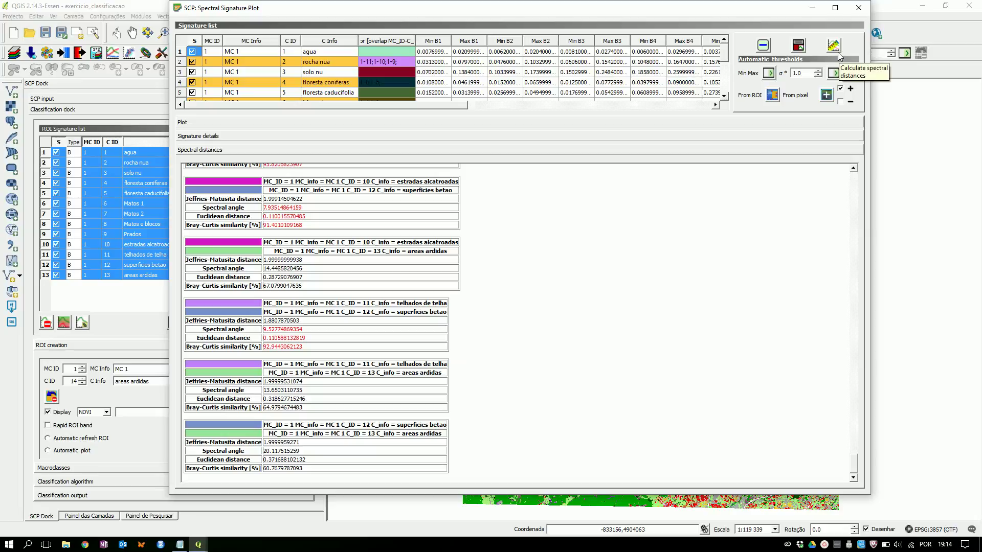
{"action": "mouse_move", "coordinate": [854, 462]}
{"action": "left_mouse_down"}
{"action": "mouse_move", "coordinate": [864, 442]}
{"action": "mouse_move", "coordinate": [852, 182]}
{"action": "left_mouse_up"}
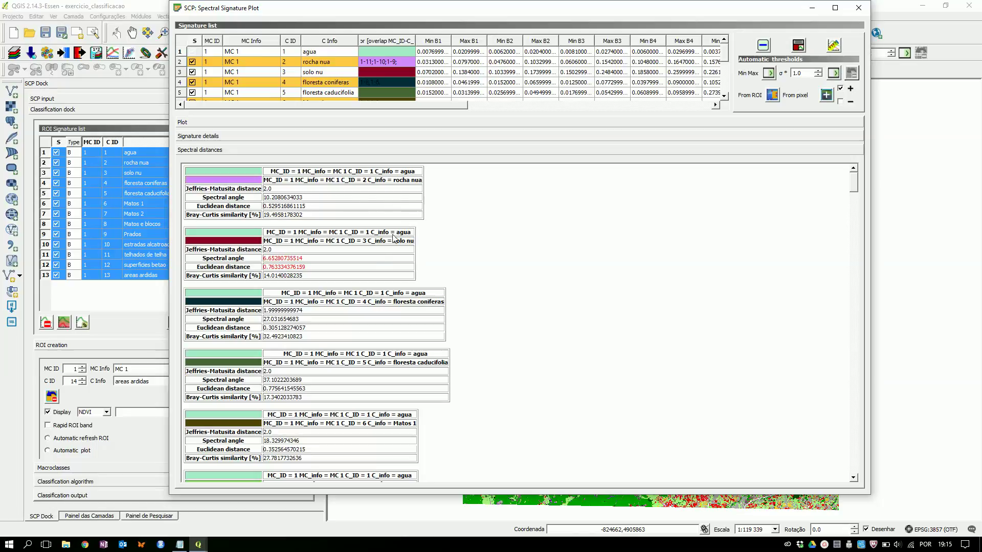
{"action": "scroll", "coordinate": [456, 237], "scroll_direction": "down", "scroll_amount": 9}
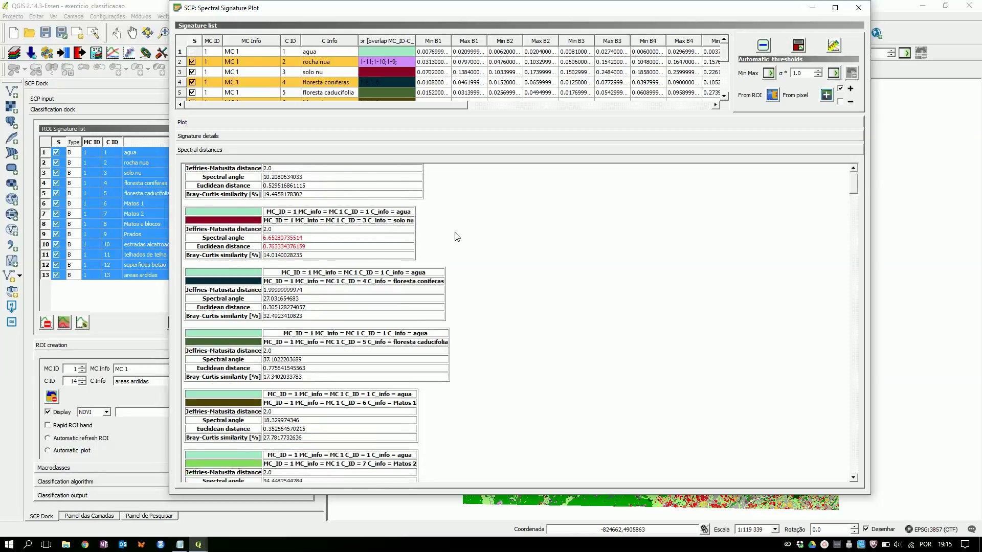
{"action": "scroll", "coordinate": [459, 235], "scroll_direction": "down", "scroll_amount": 6}
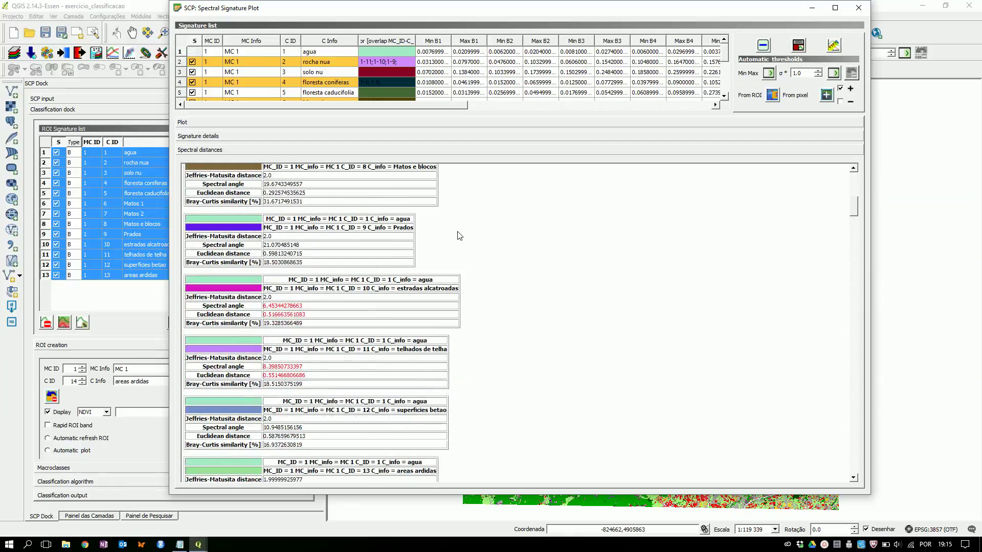
{"action": "scroll", "coordinate": [459, 235], "scroll_direction": "down", "scroll_amount": 2}
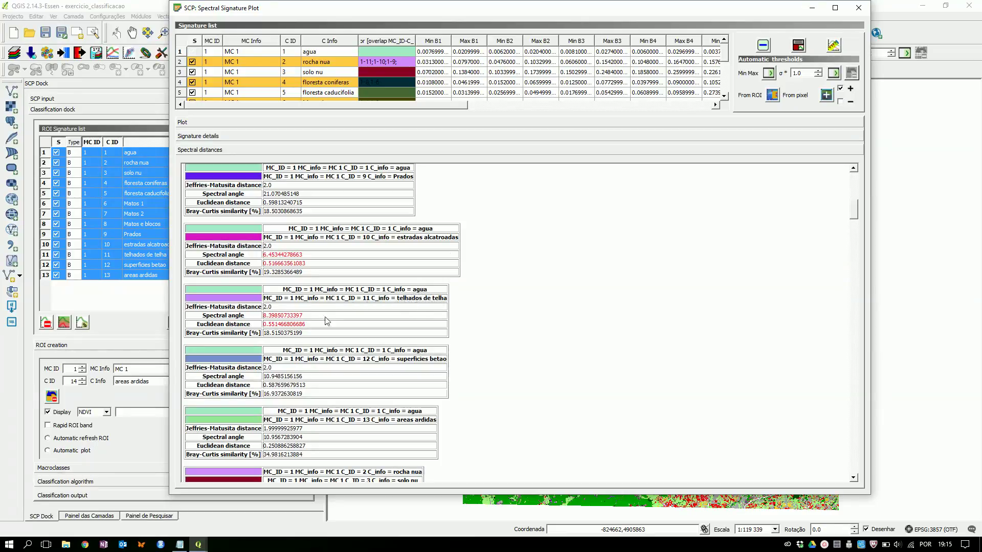
{"action": "scroll", "coordinate": [462, 310], "scroll_direction": "down", "scroll_amount": 1}
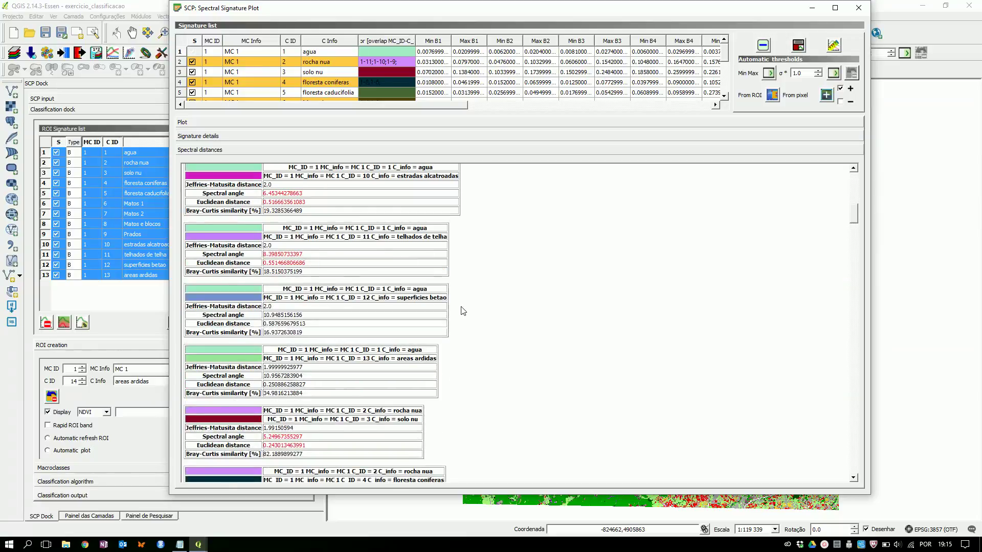
{"action": "scroll", "coordinate": [462, 311], "scroll_direction": "down", "scroll_amount": 2}
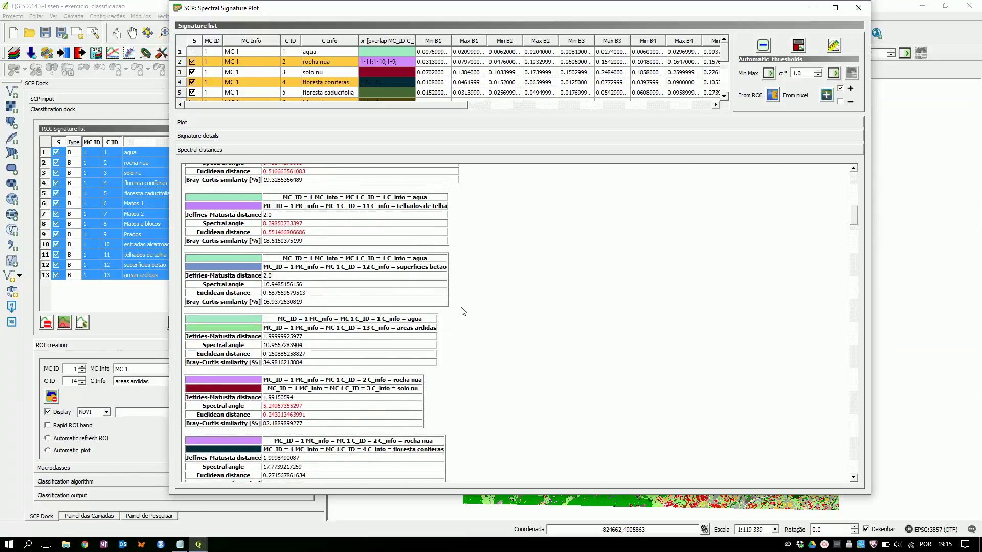
Review the spectral distances of the rocha nua and solo nu signatures against the other classes
{"action": "scroll", "coordinate": [463, 312], "scroll_direction": "down", "scroll_amount": 2}
{"action": "scroll", "coordinate": [463, 312], "scroll_direction": "down", "scroll_amount": 9}
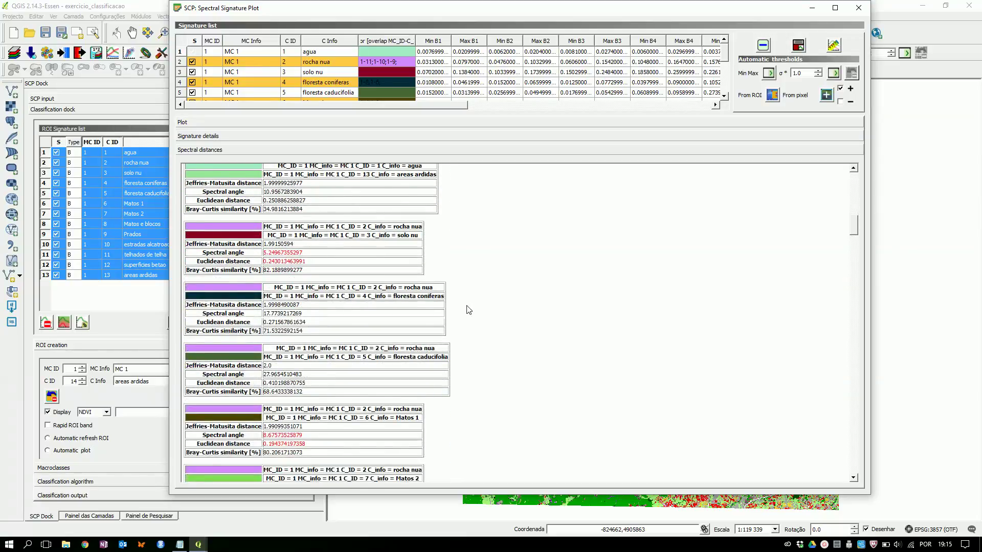
{"action": "scroll", "coordinate": [470, 306], "scroll_direction": "down", "scroll_amount": 9}
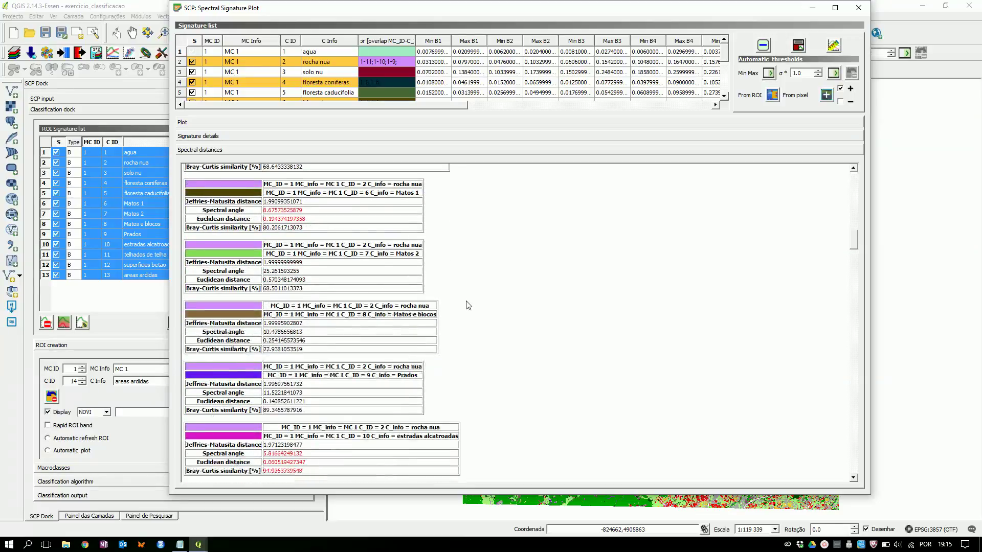
{"action": "scroll", "coordinate": [468, 298], "scroll_direction": "down", "scroll_amount": 10}
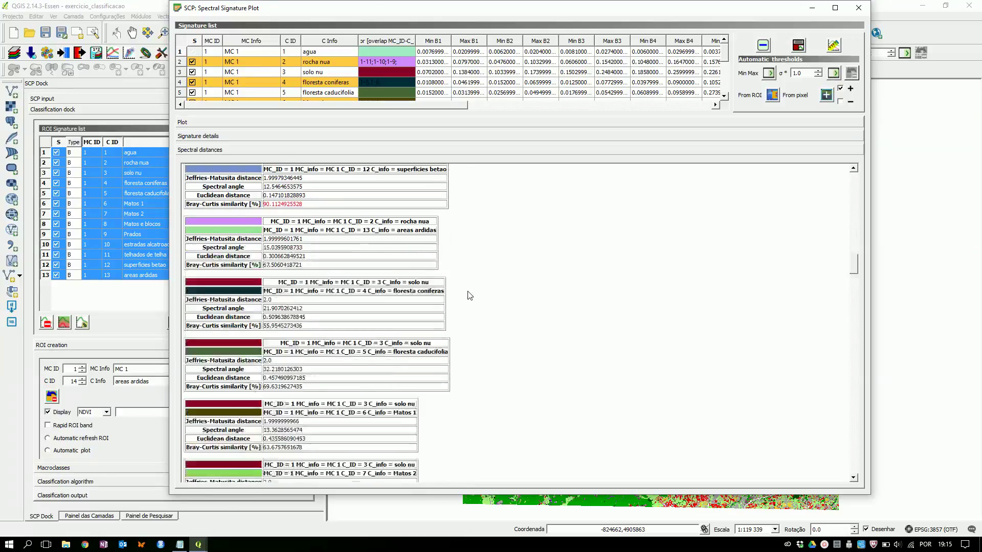
{"action": "scroll", "coordinate": [470, 295], "scroll_direction": "down", "scroll_amount": 8}
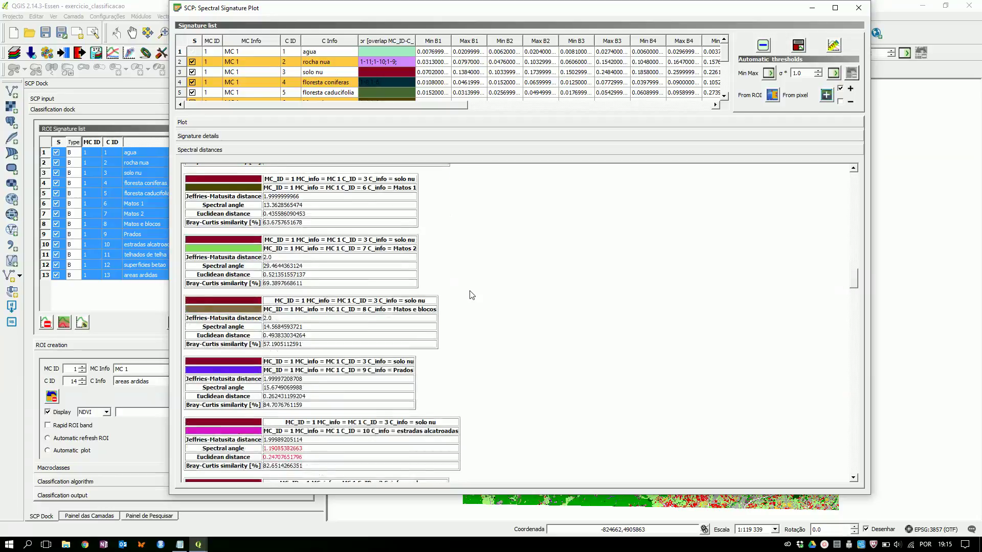
{"action": "scroll", "coordinate": [472, 294], "scroll_direction": "down", "scroll_amount": 3}
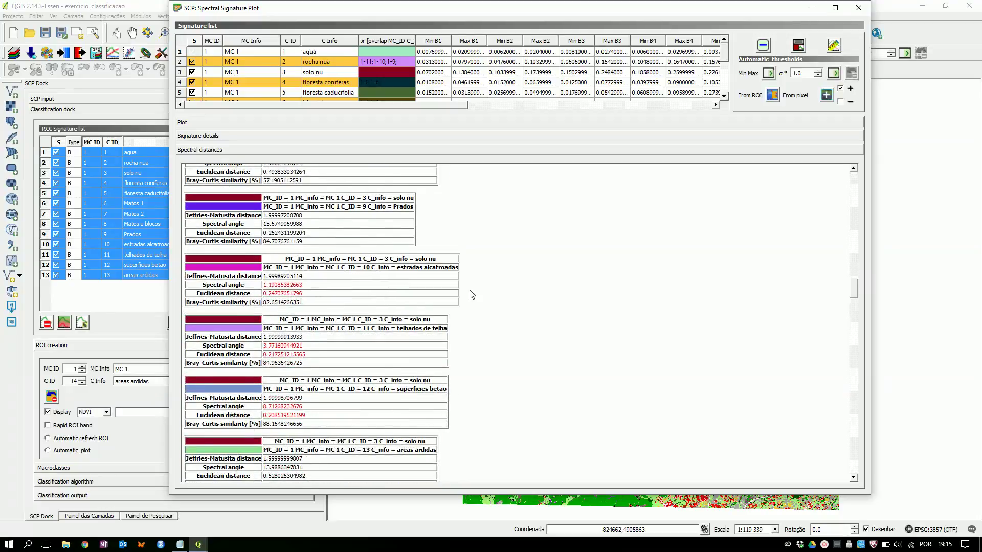
Examine the spectral distances of floresta coniferas against Matos 1, Matos 2, Matos e blocos and Prados
{"action": "scroll", "coordinate": [471, 295], "scroll_direction": "down", "scroll_amount": 8}
{"action": "scroll", "coordinate": [471, 294], "scroll_direction": "down", "scroll_amount": 2}
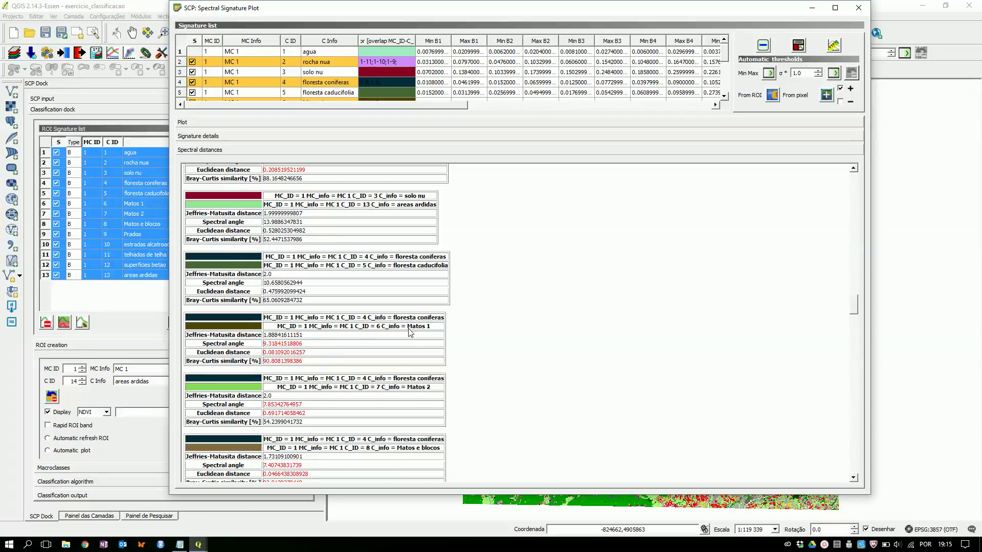
{"action": "scroll", "coordinate": [412, 332], "scroll_direction": "down", "scroll_amount": 2}
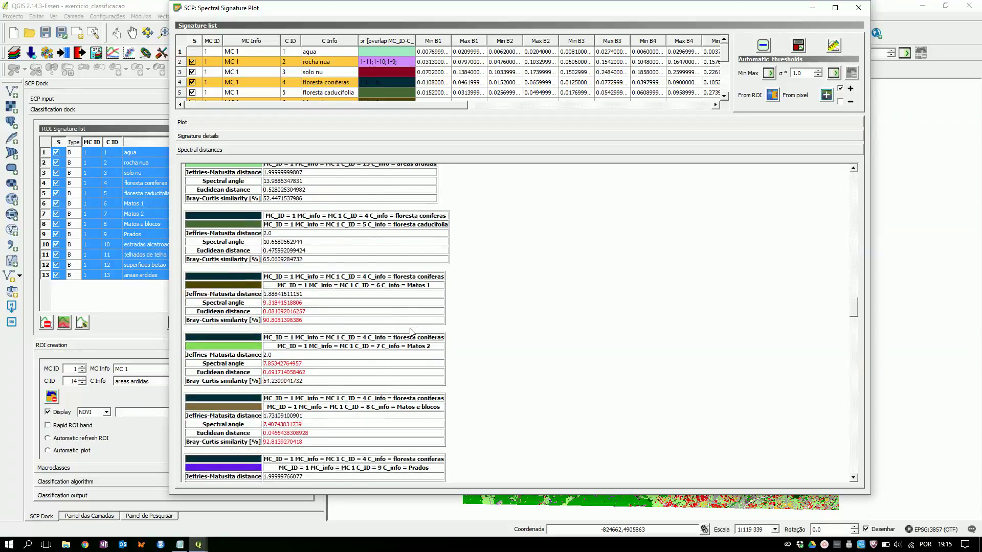
{"action": "scroll", "coordinate": [432, 305], "scroll_direction": "down", "scroll_amount": 1}
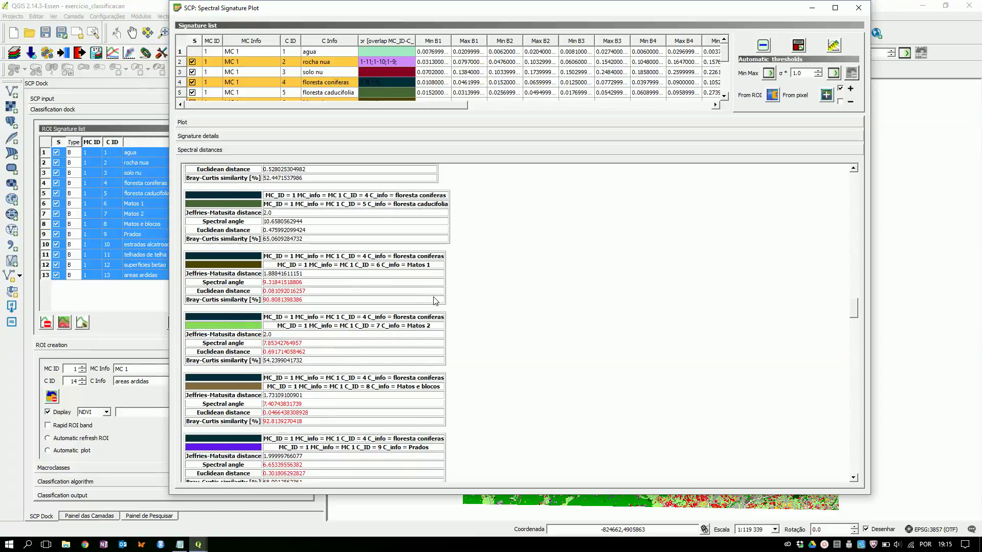
{"action": "scroll", "coordinate": [432, 302], "scroll_direction": "down", "scroll_amount": 2}
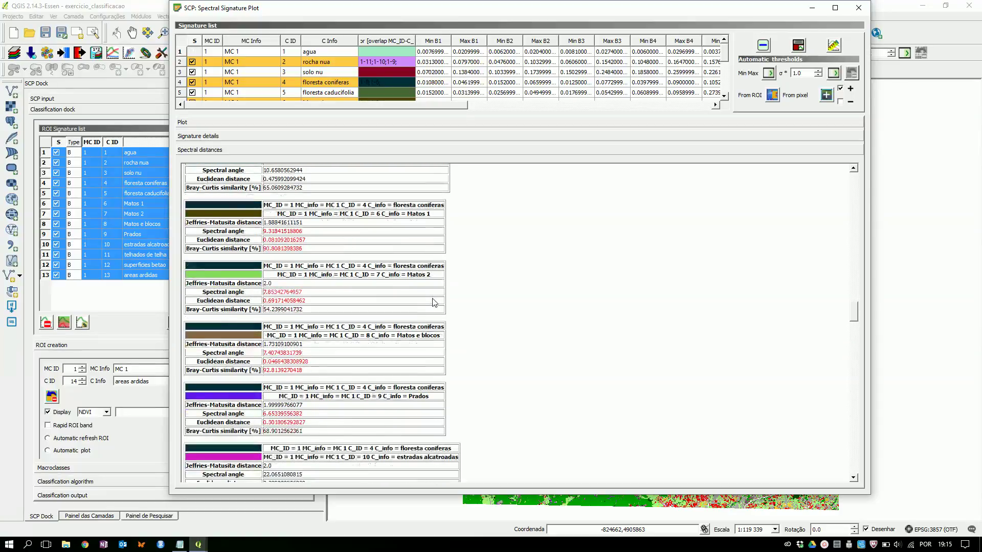
{"action": "scroll", "coordinate": [416, 343], "scroll_direction": "down", "scroll_amount": 2}
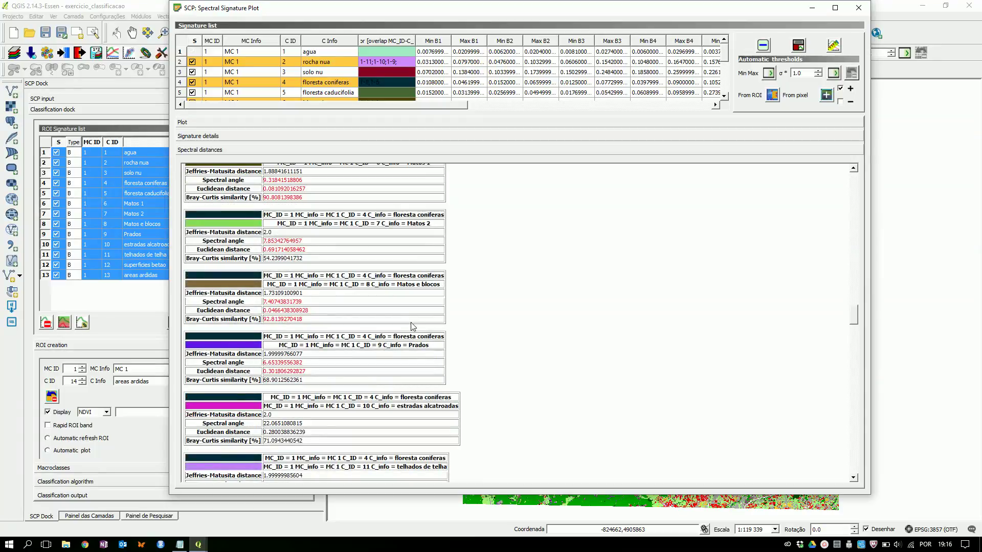
{"action": "scroll", "coordinate": [415, 327], "scroll_direction": "down", "scroll_amount": 3}
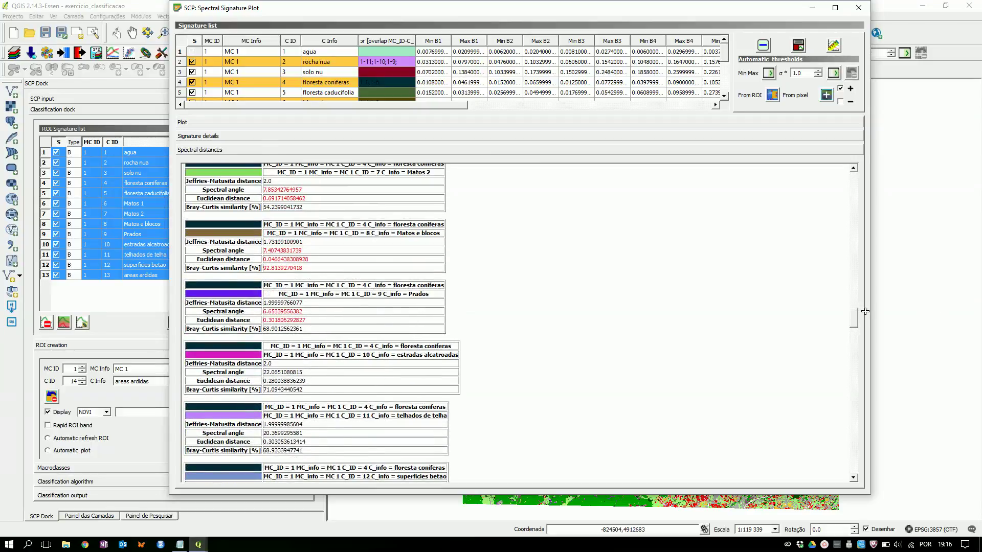
Return to the first pair in the spectral distances report and close the spectral plot window
{"action": "left_click_drag", "start_coordinate": [853, 318], "coordinate": [850, 182]}
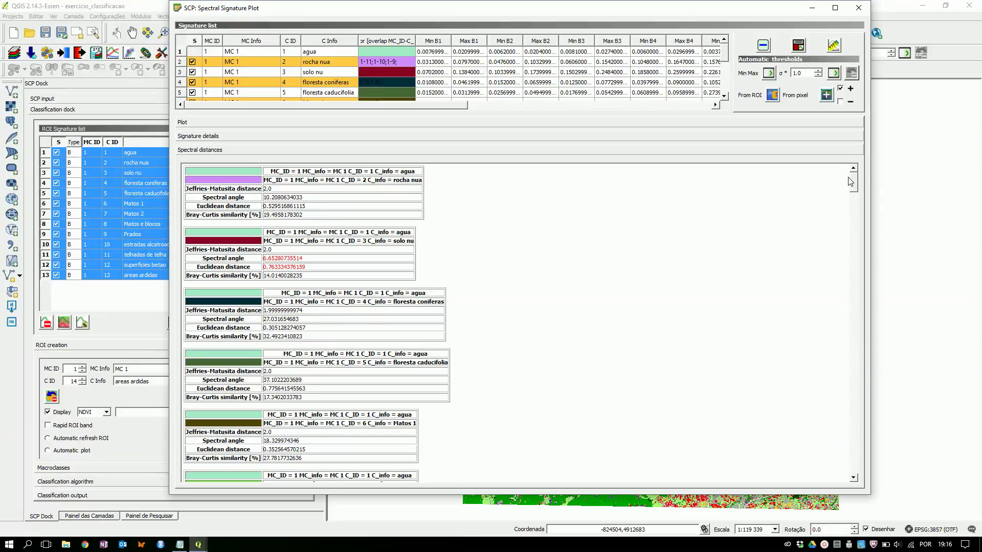
{"action": "left_click", "coordinate": [853, 12]}
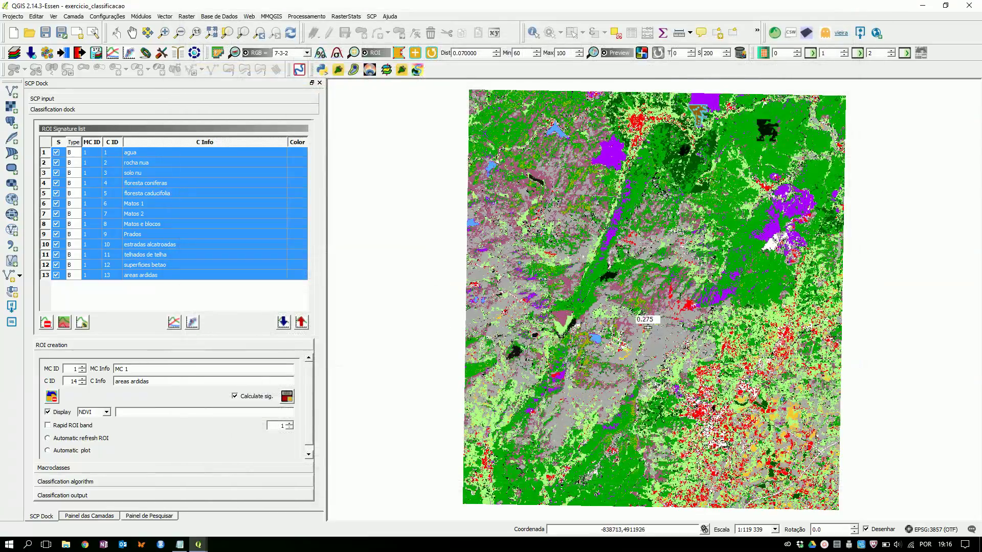
Examine the class distribution in the central part of the classified map at closer and wider scales
{"action": "scroll", "coordinate": [648, 327], "scroll_direction": "up", "scroll_amount": 1}
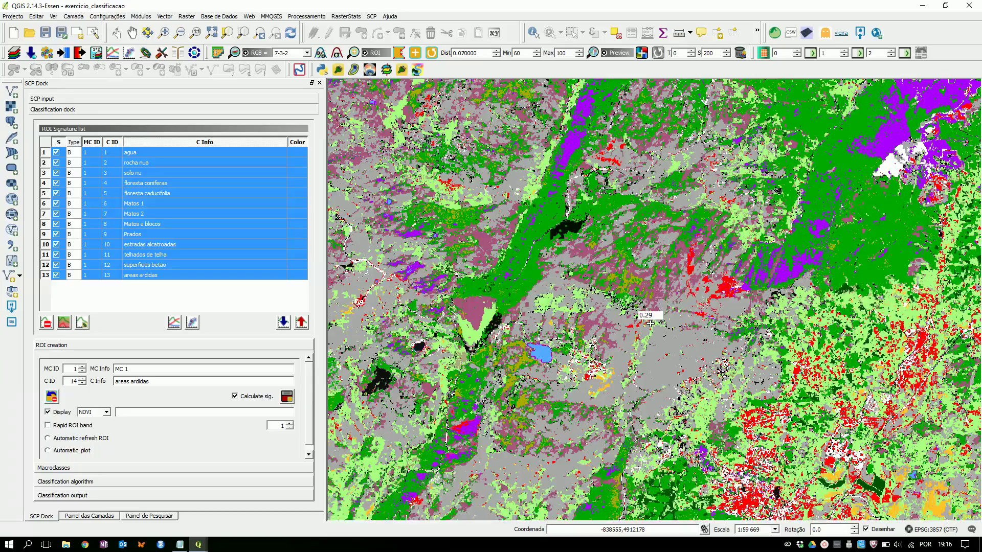
{"action": "scroll", "coordinate": [650, 323], "scroll_direction": "up", "scroll_amount": 1}
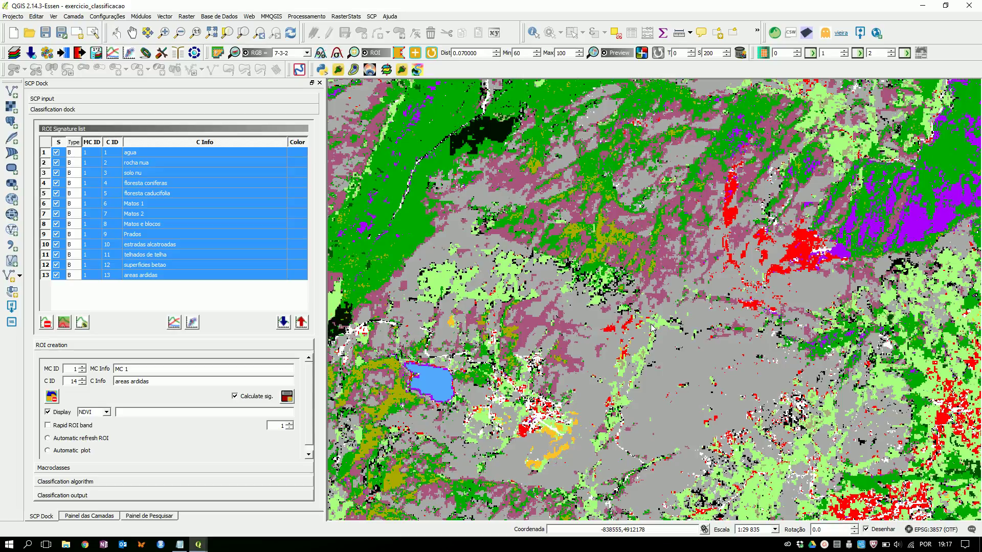
{"action": "scroll", "coordinate": [547, 217], "scroll_direction": "down", "scroll_amount": 1}
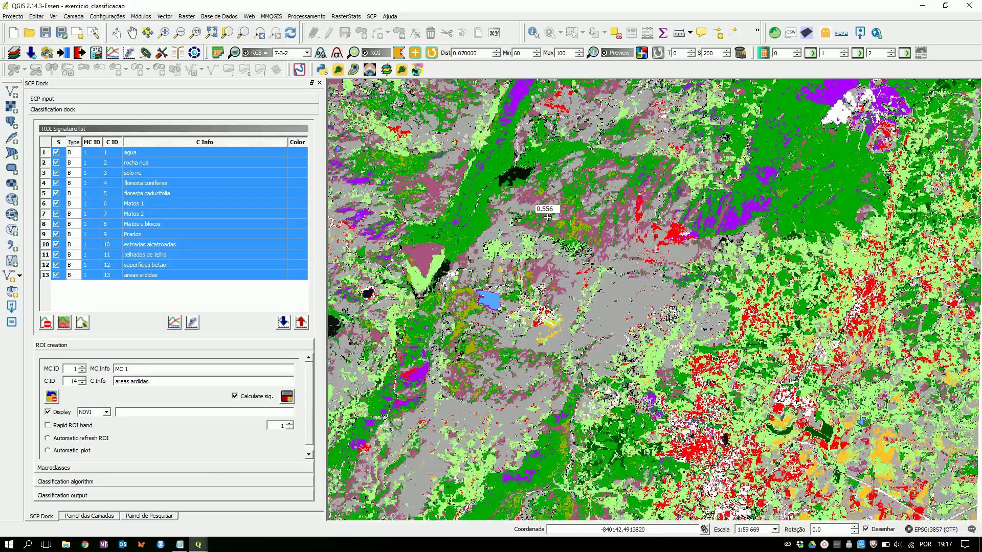
{"action": "scroll", "coordinate": [547, 218], "scroll_direction": "down", "scroll_amount": 1}
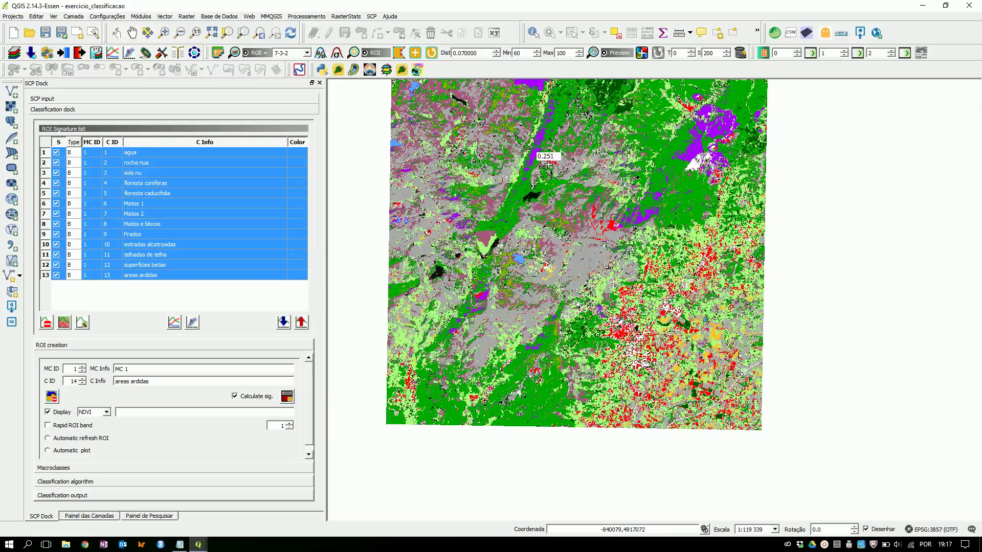
{"action": "scroll", "coordinate": [548, 165], "scroll_direction": "up", "scroll_amount": 1}
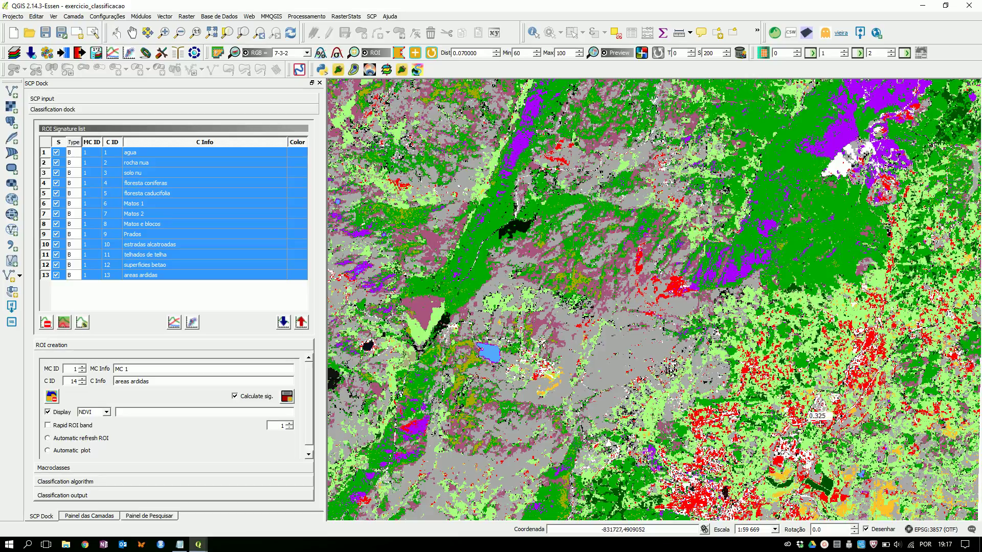
{"action": "left_click", "coordinate": [825, 544]}
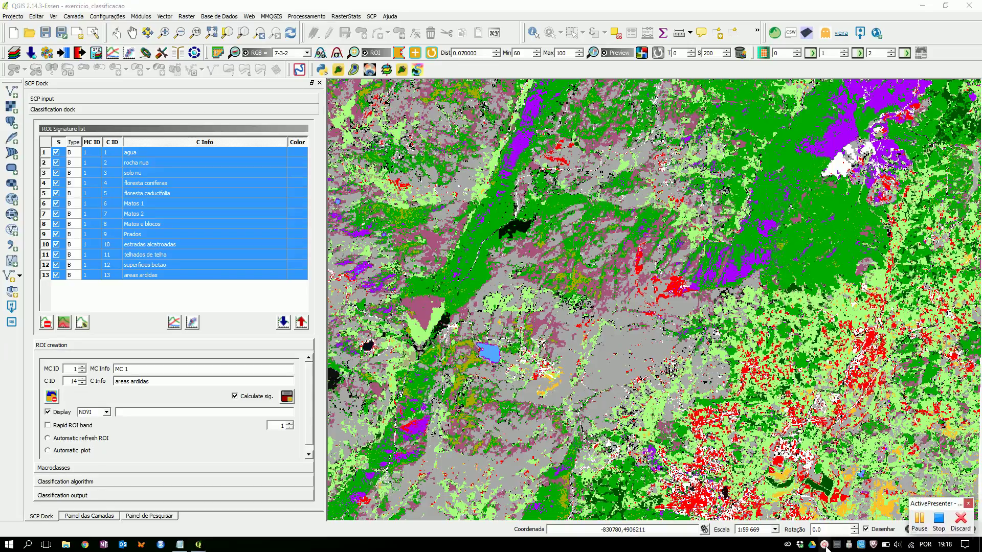